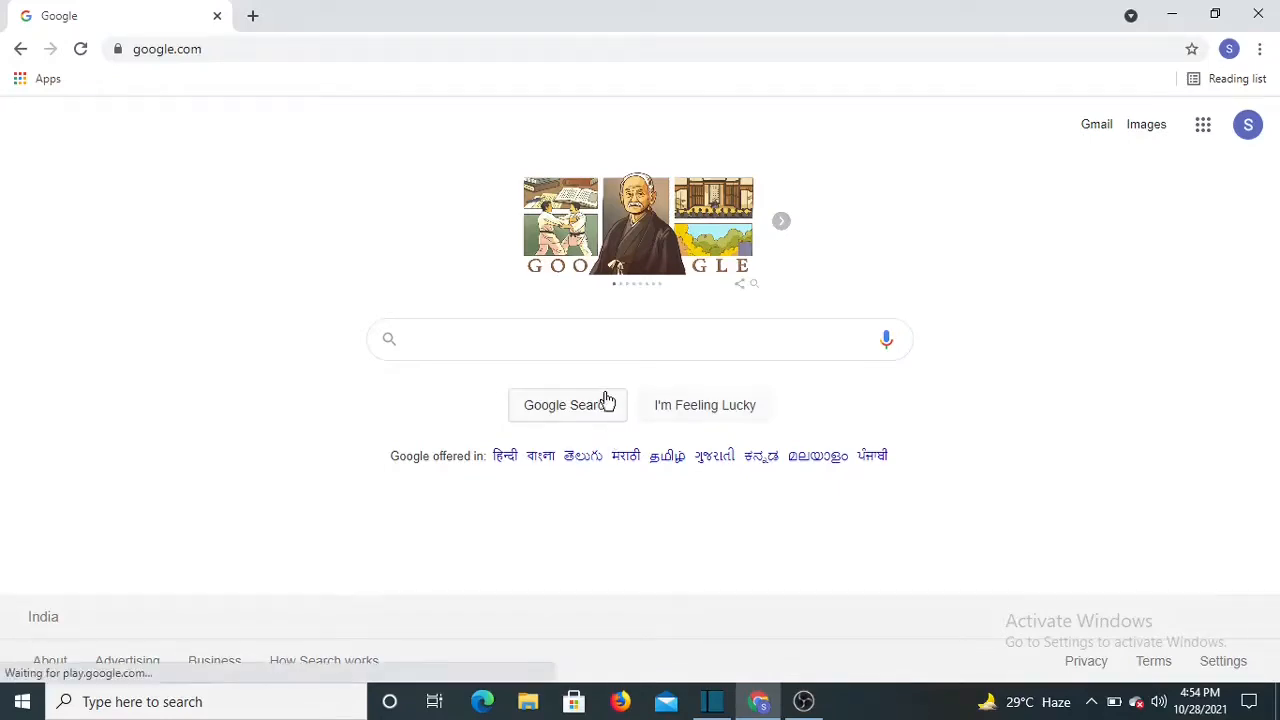
# Search Google for 'flipkart seller login'
pyautogui.click(603, 351)
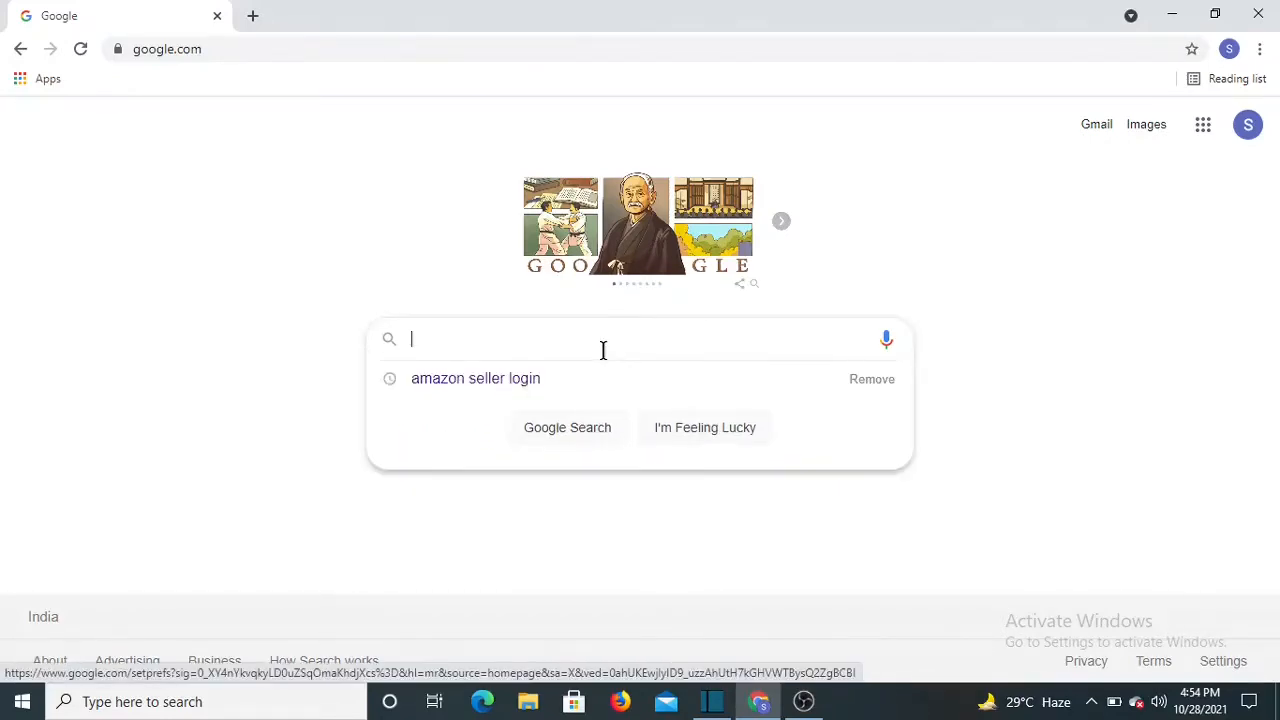
pyautogui.write('flipk')
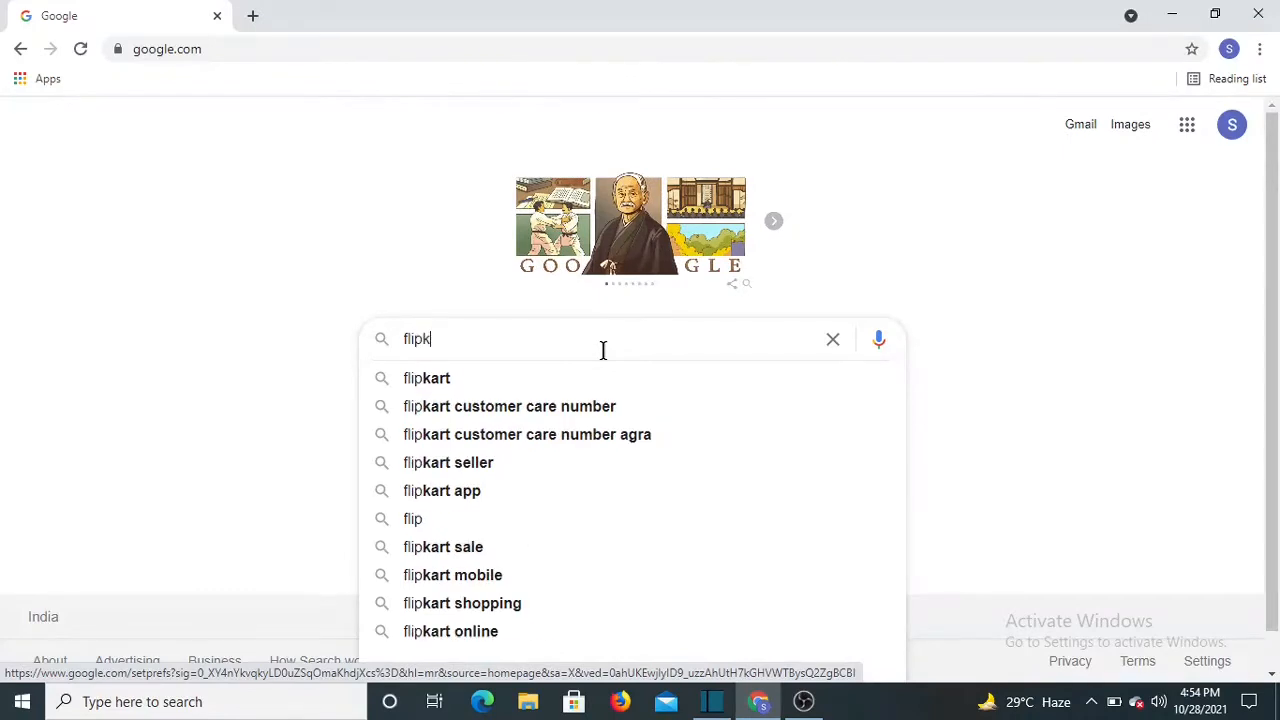
pyautogui.write('art seller ')
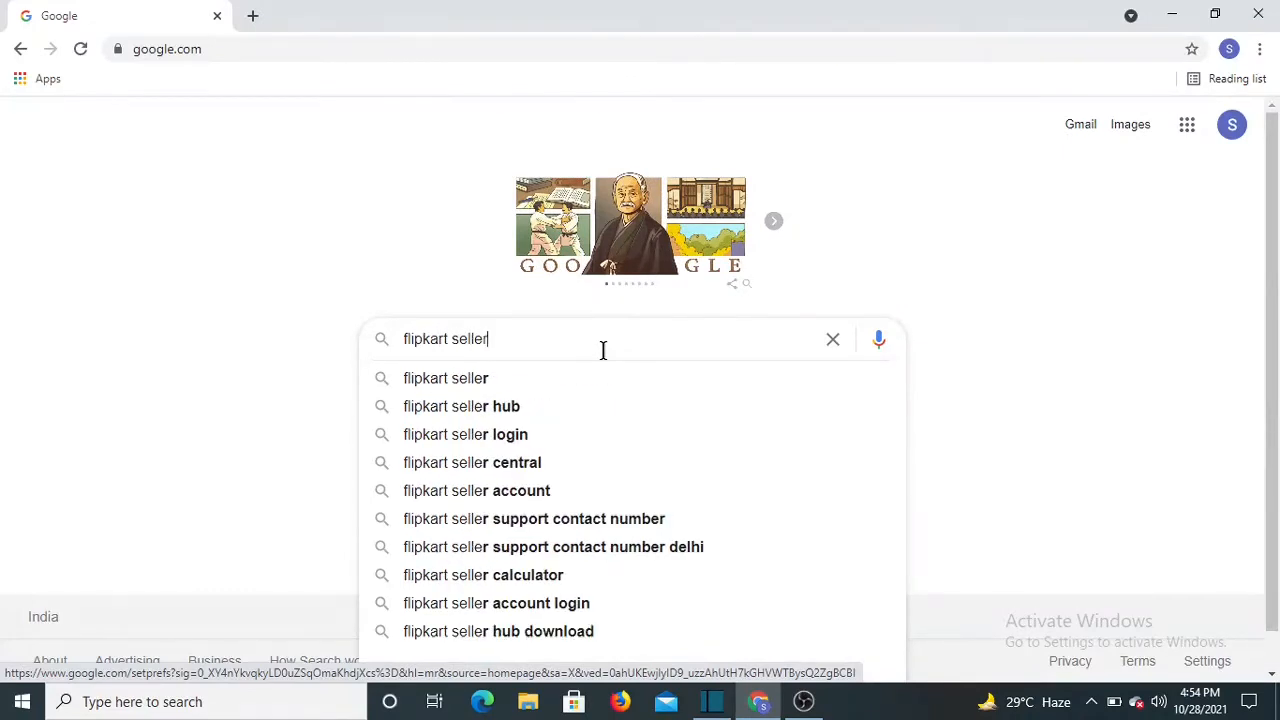
pyautogui.write('login')
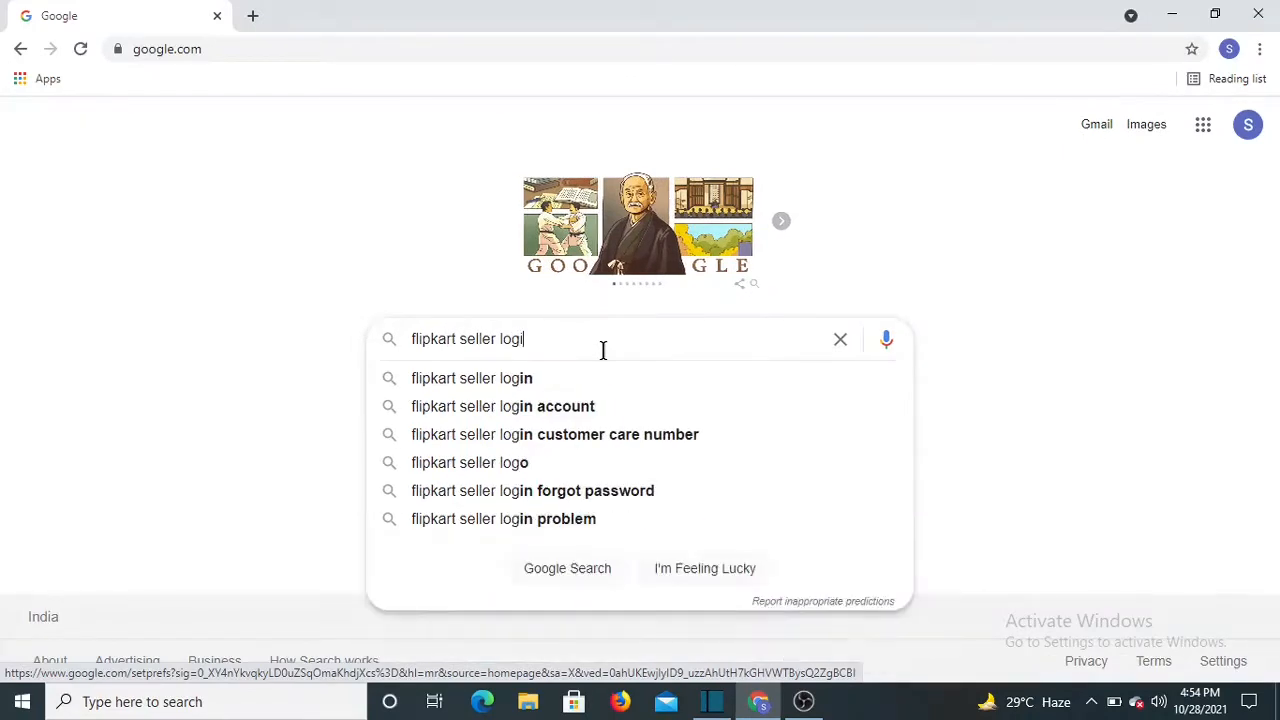
pyautogui.press('Return')
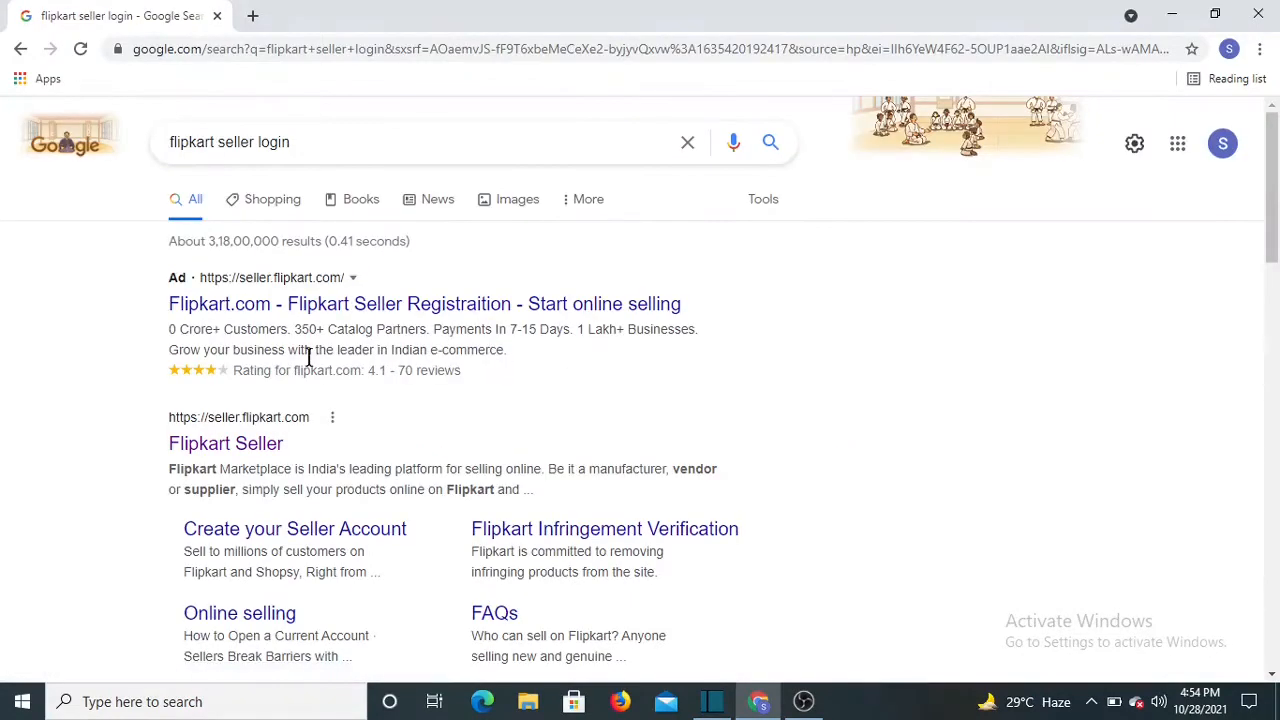
# Open the Flipkart Seller site and log in as an existing seller with the saved username and password
pyautogui.click(229, 447)
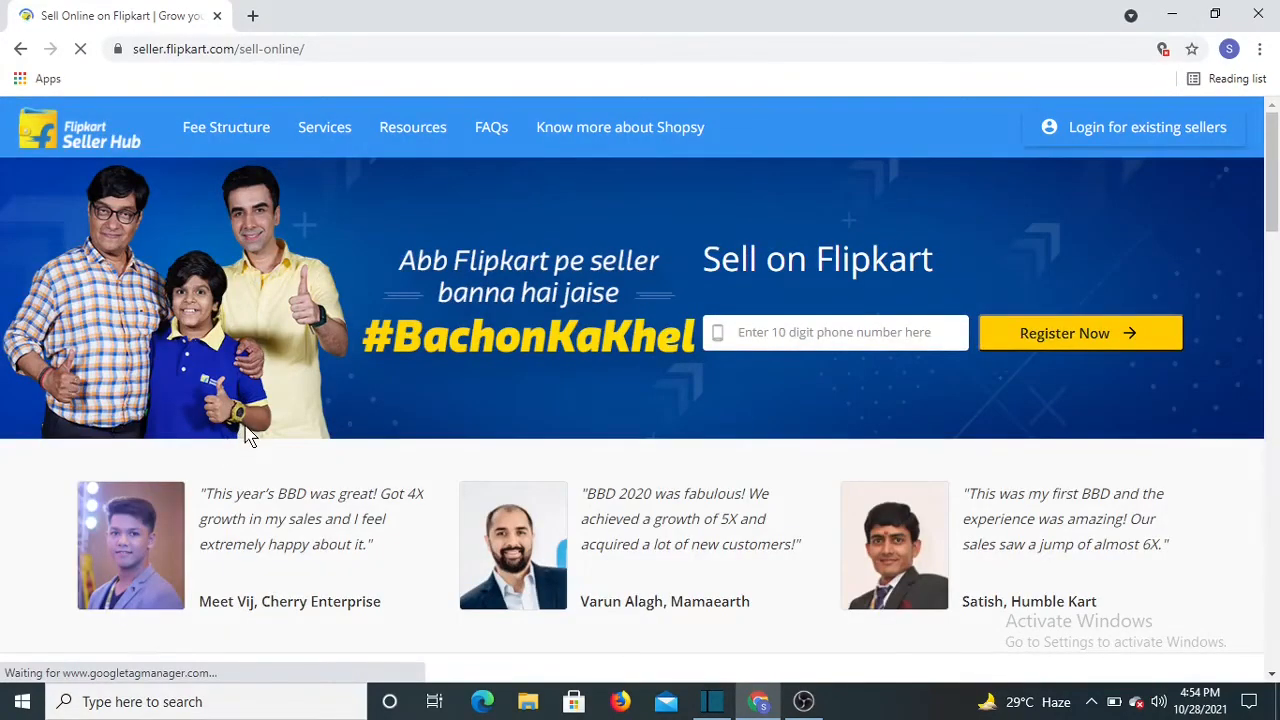
pyautogui.click(1122, 132)
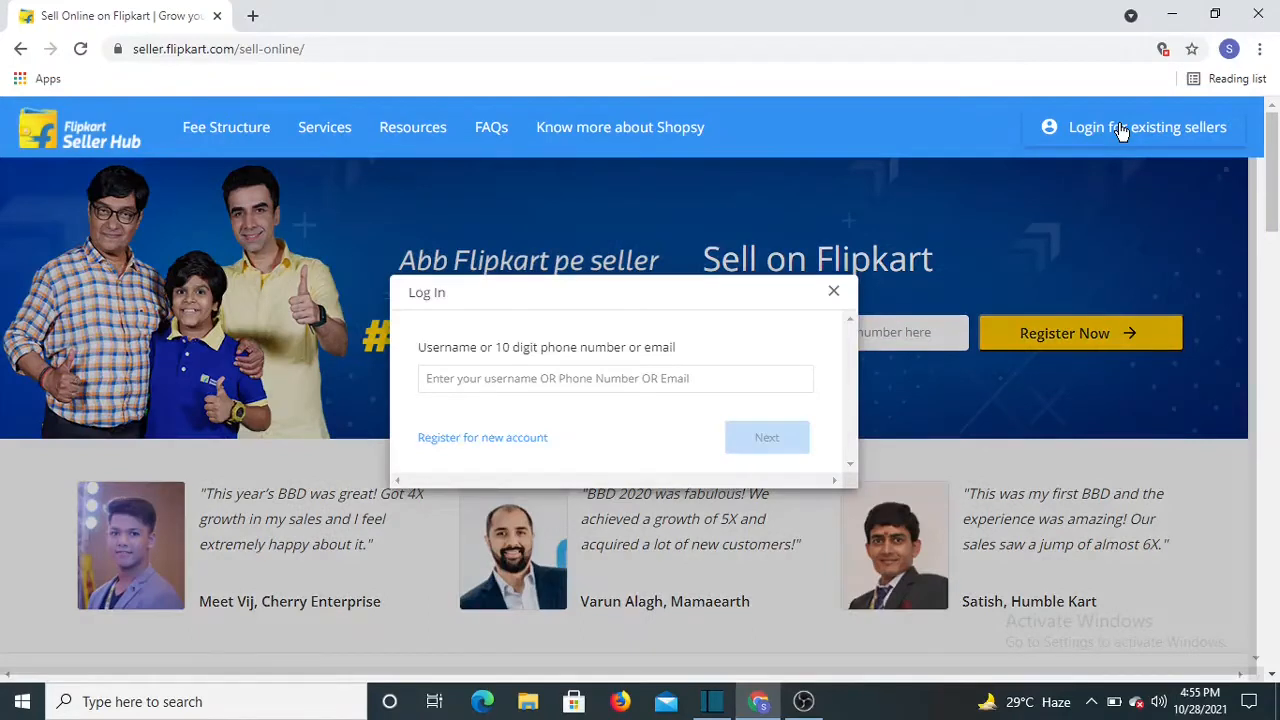
pyautogui.click(510, 378)
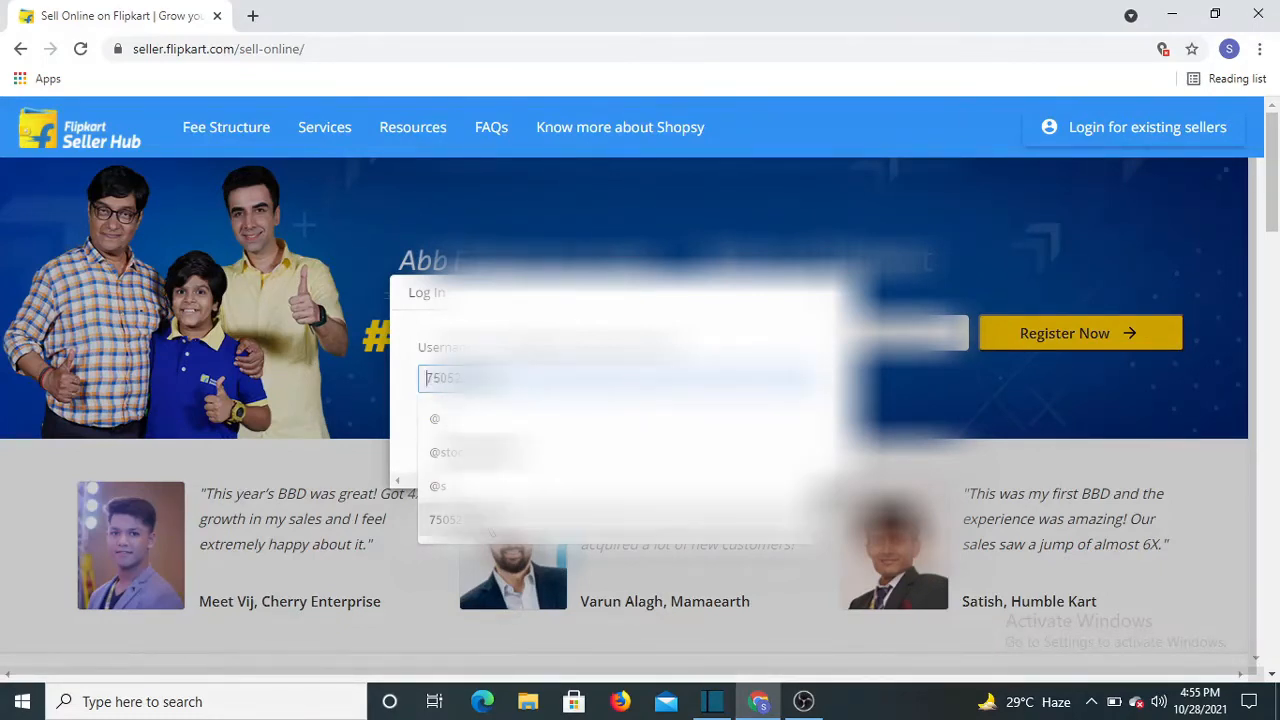
pyautogui.click(510, 520)
pyautogui.click(768, 437)
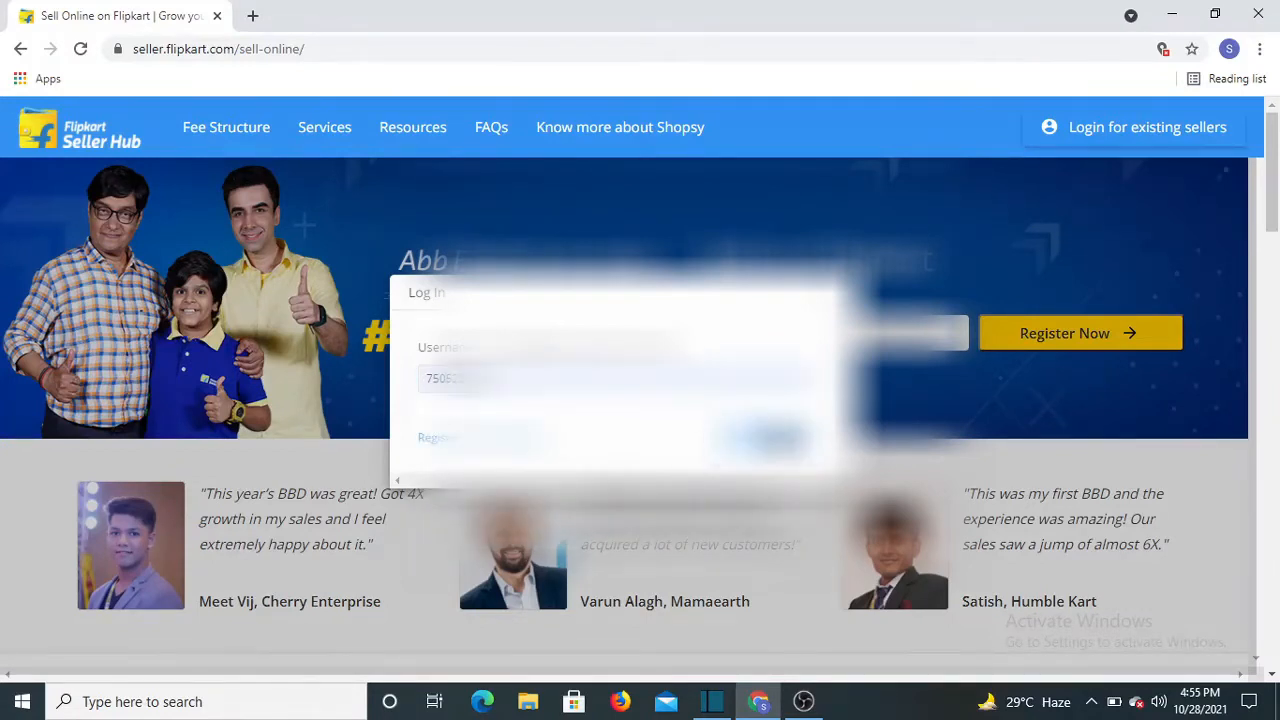
pyautogui.click(568, 418)
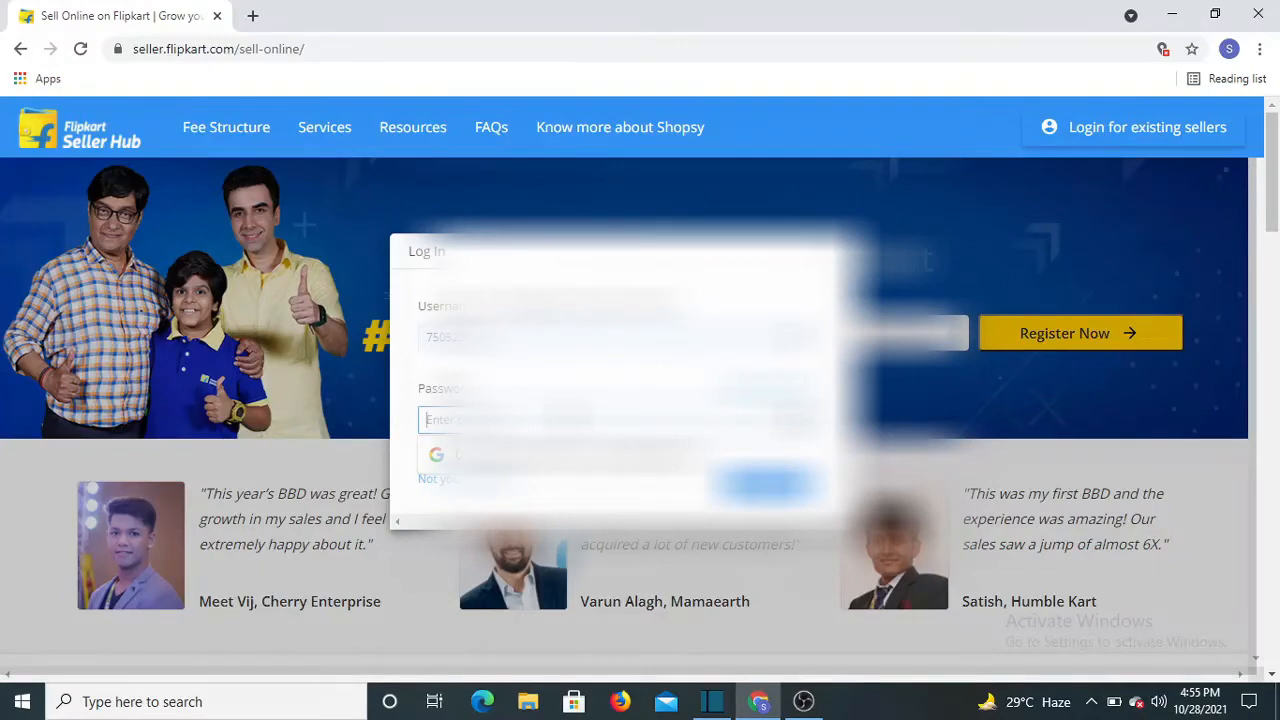
pyautogui.write('•')
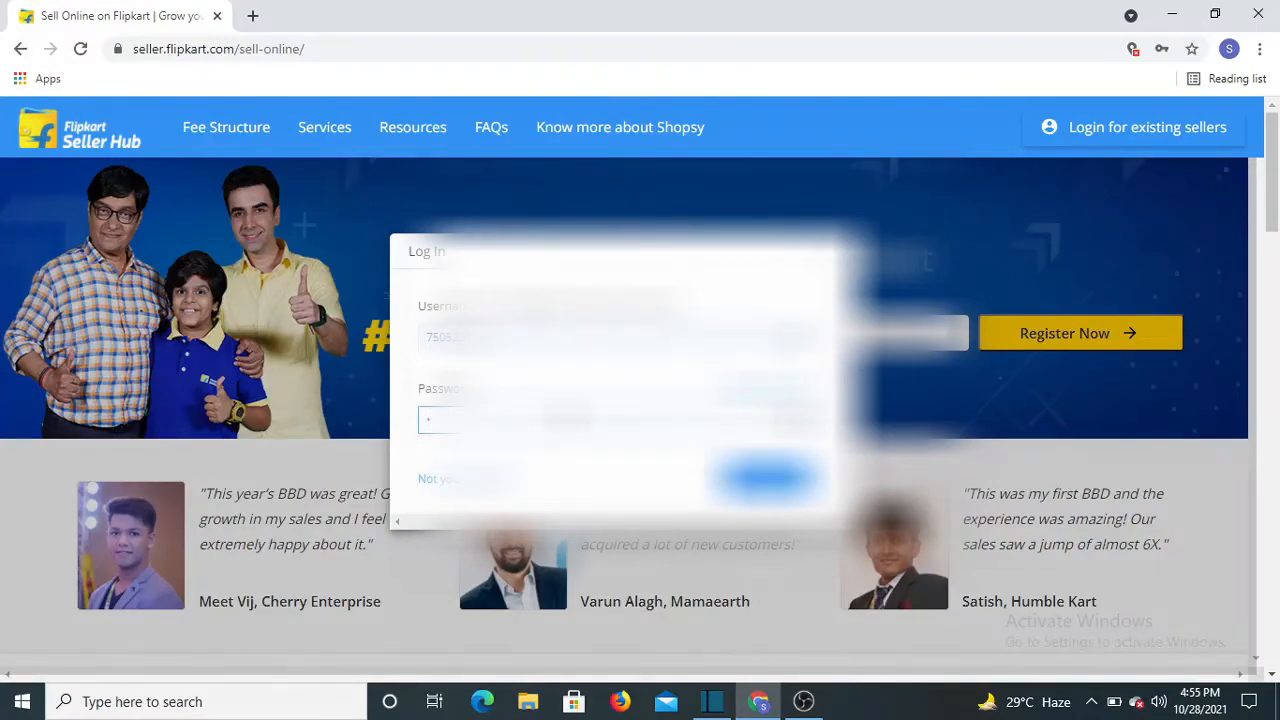
pyautogui.write('••••')
pyautogui.press('Return')
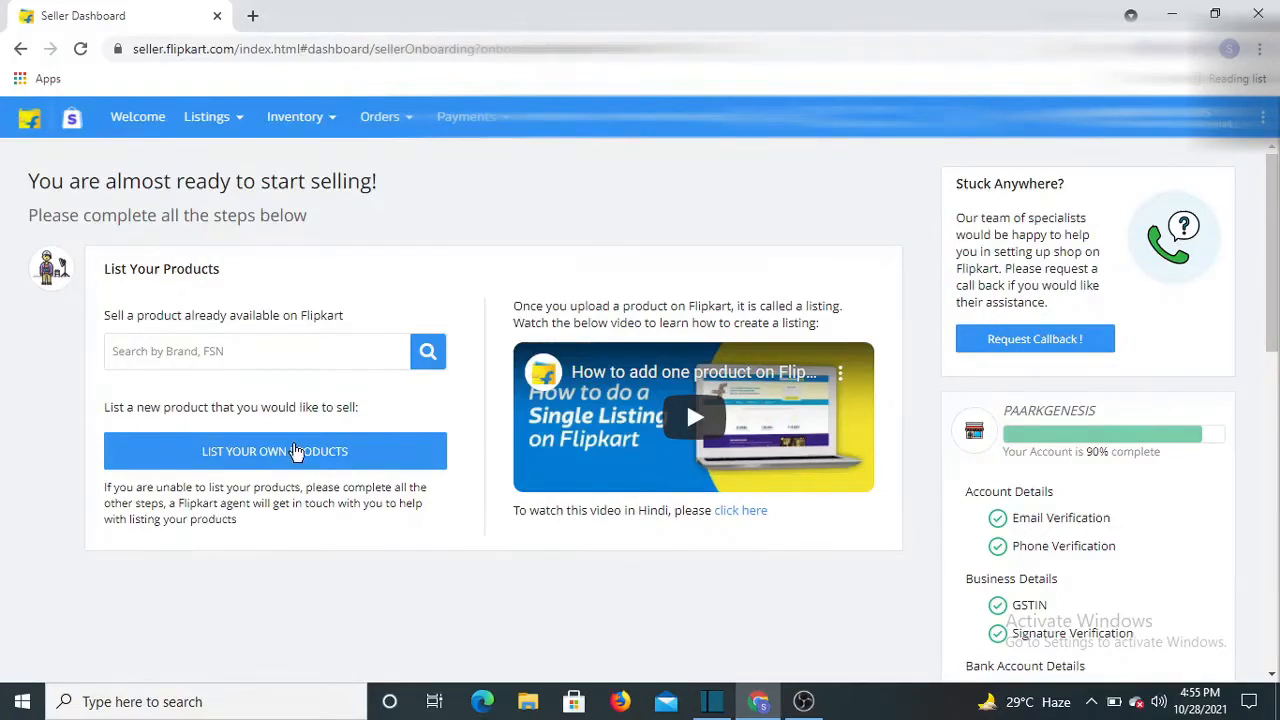
# Start a single product listing under List Your Own Products, dismissing the URL search tip
pyautogui.click(314, 452)
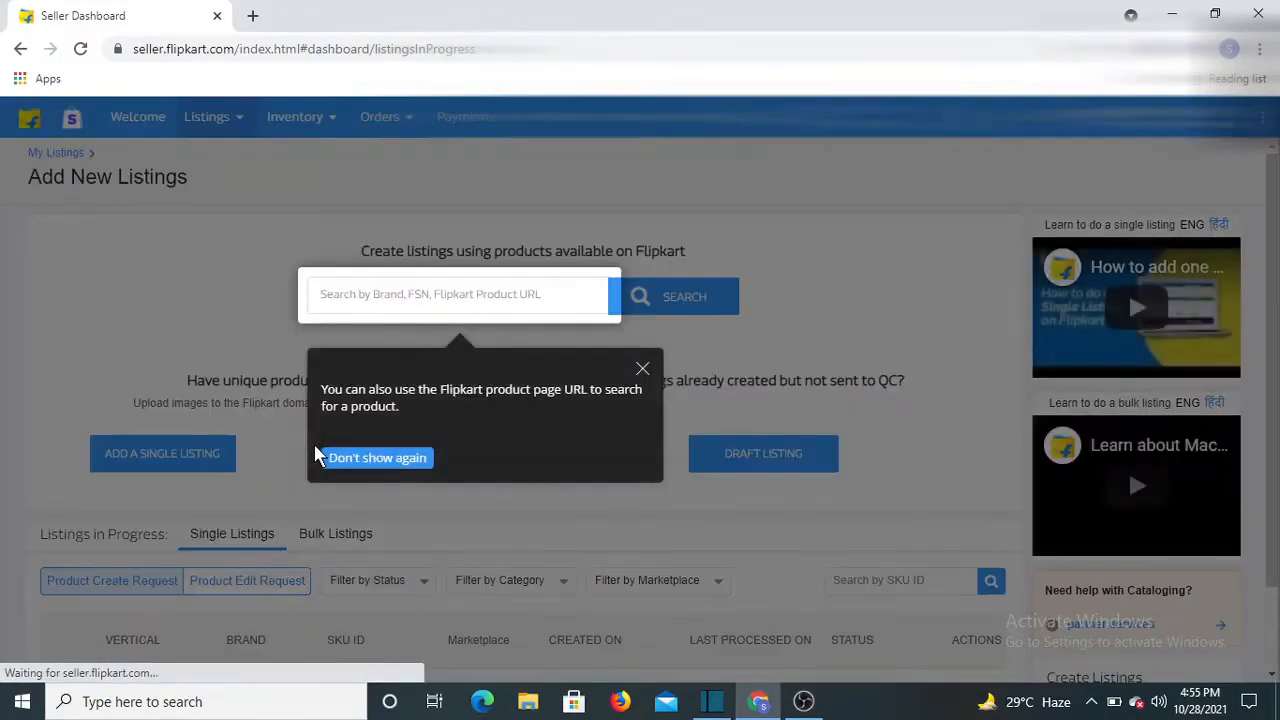
pyautogui.click(643, 368)
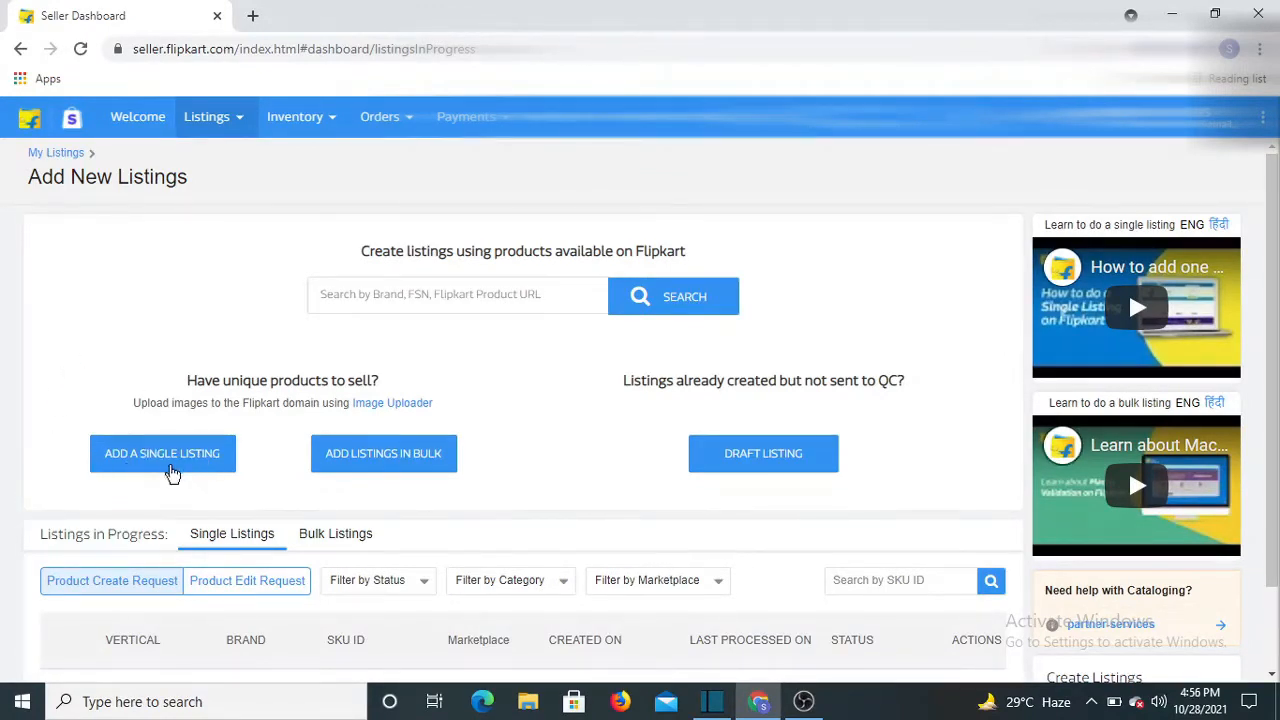
pyautogui.click(157, 459)
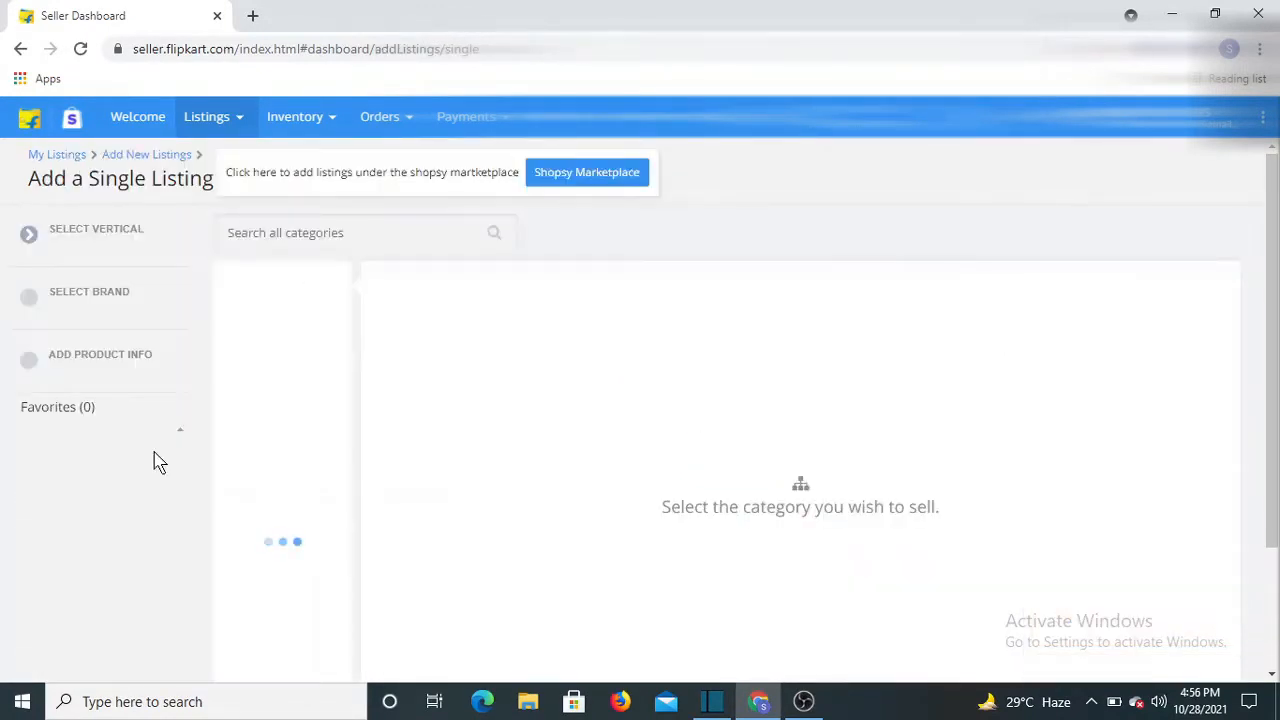
# Search categories for 'wallet', choose Wallet Card Wallets, and preview the Wallet product type
pyautogui.click(265, 231)
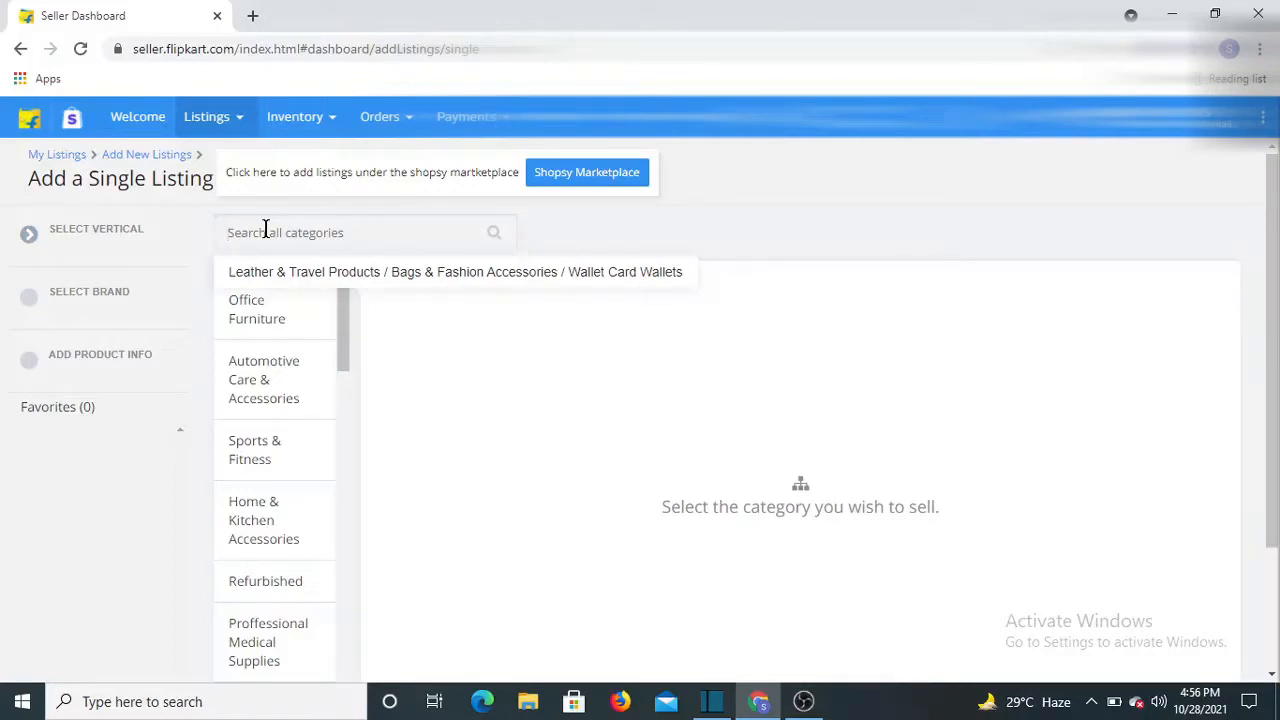
pyautogui.write('w')
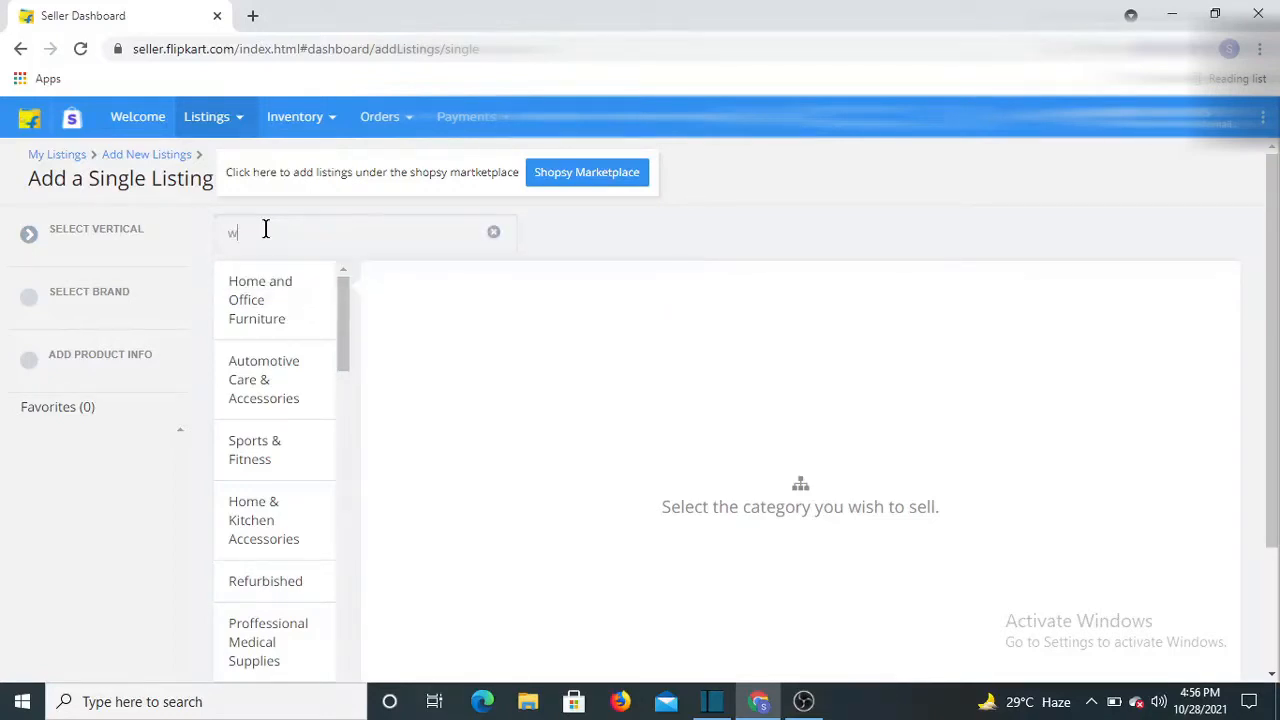
pyautogui.write('allet')
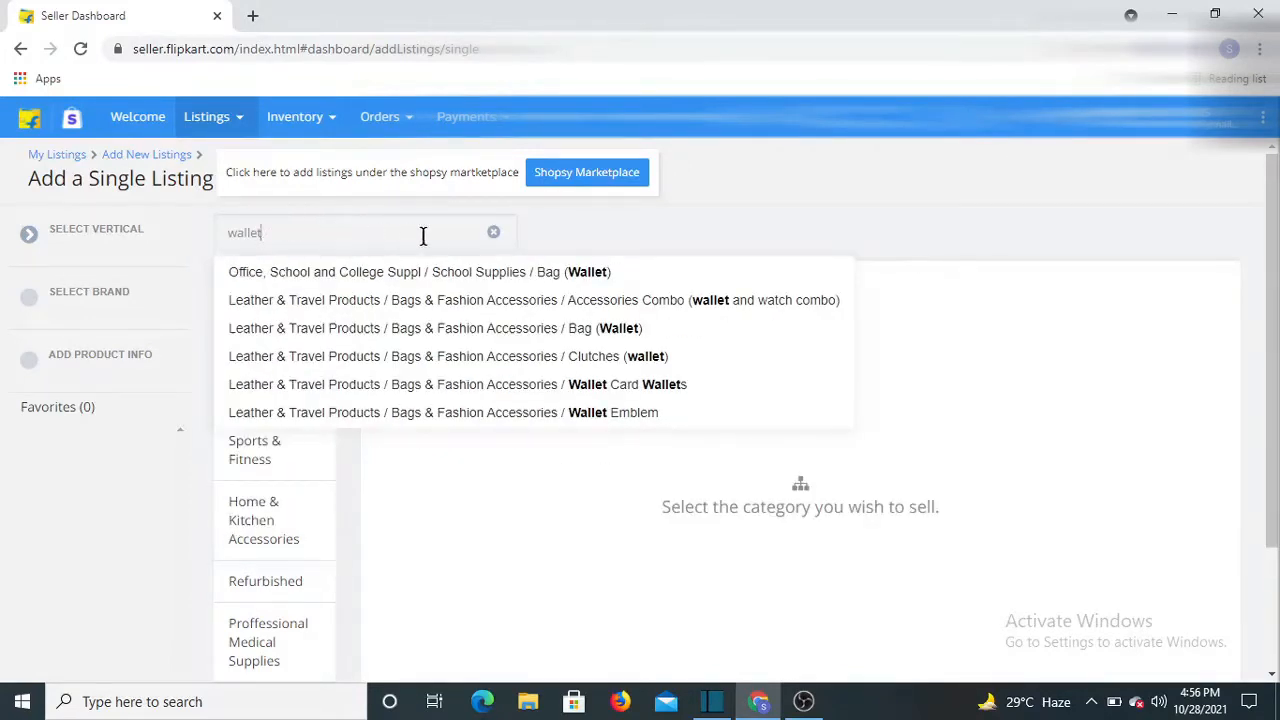
pyautogui.click(436, 389)
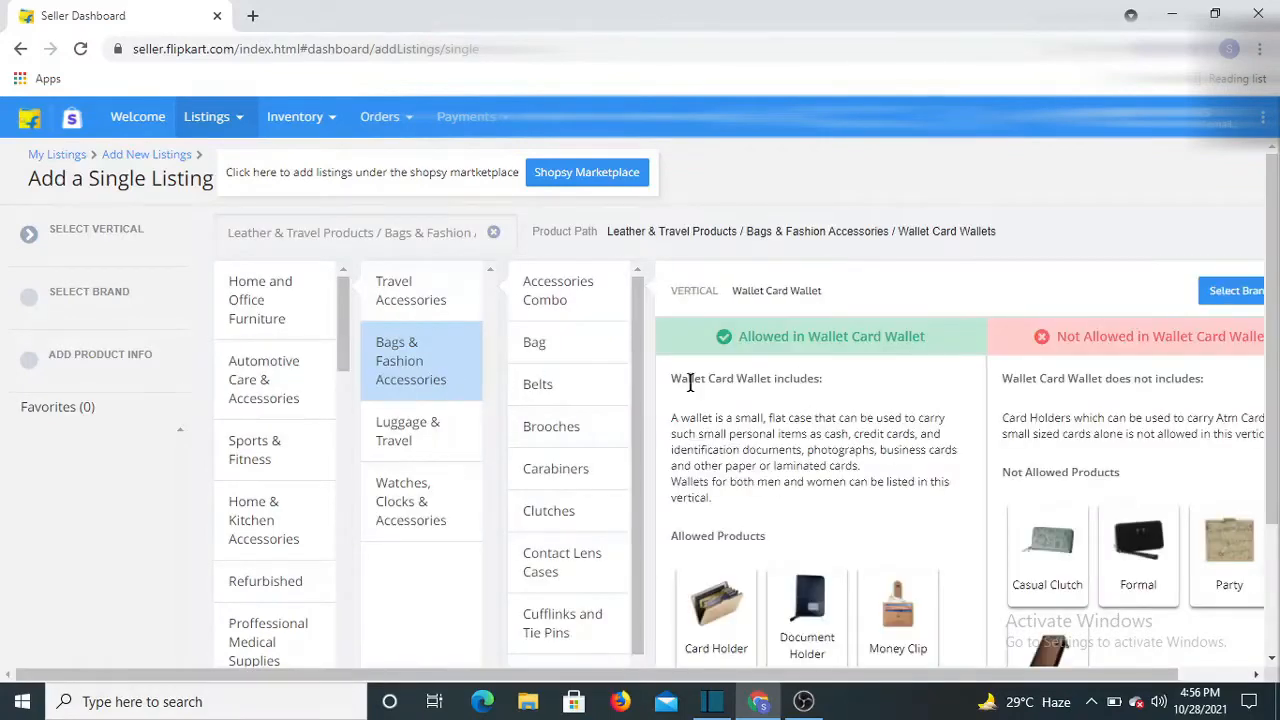
pyautogui.scroll(-5, 547, 342)
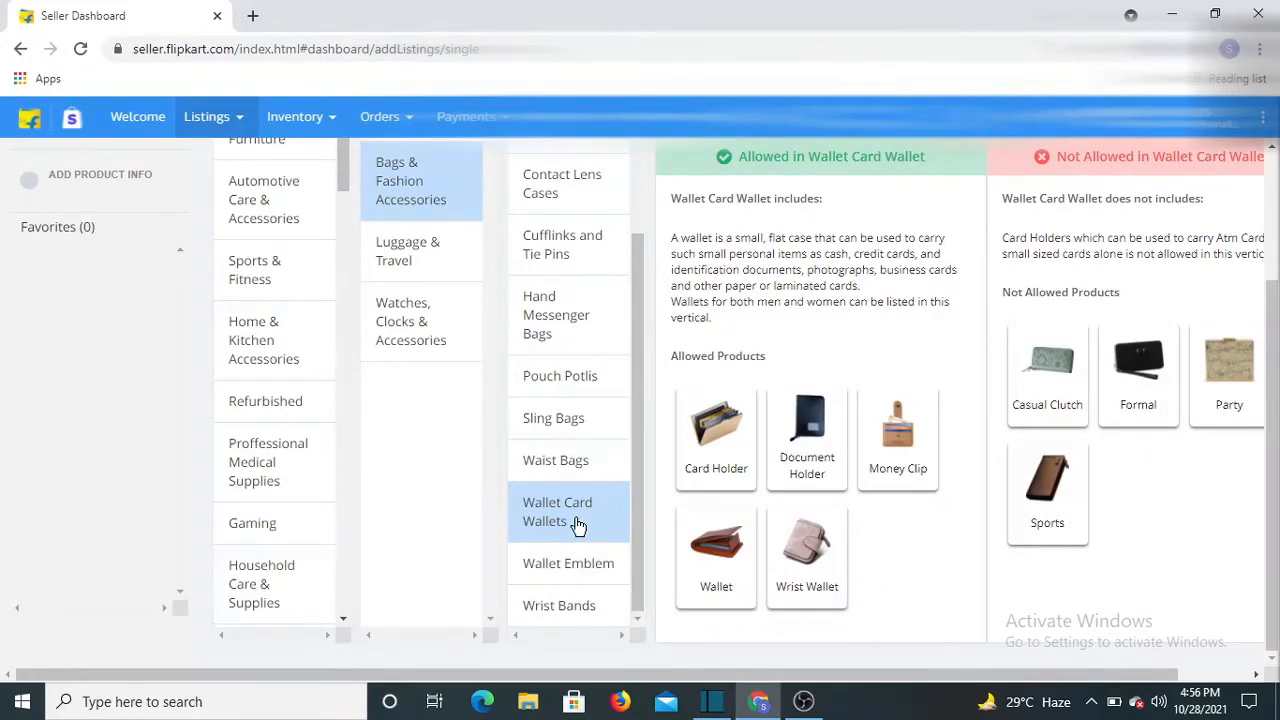
pyautogui.click(578, 526)
pyautogui.click(724, 558)
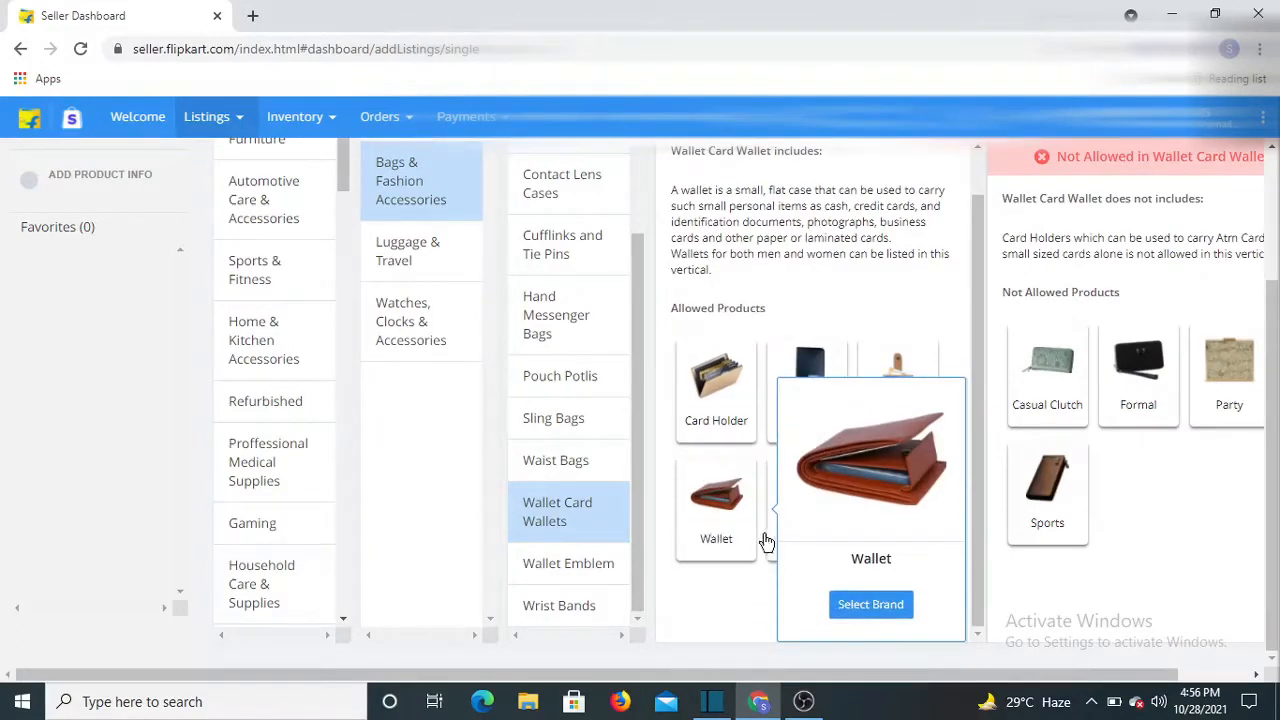
# Check brand 'titan', which needs approval, then clear the brand name field
pyautogui.click(871, 605)
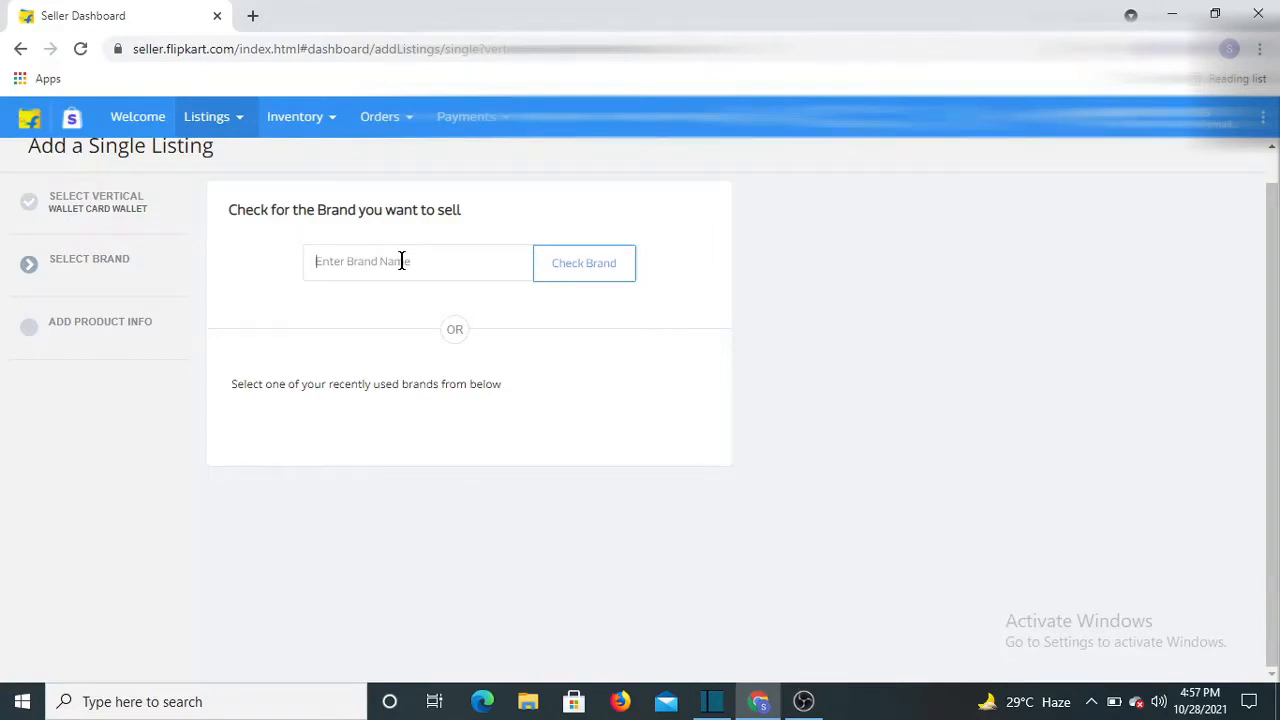
pyautogui.write('titan')
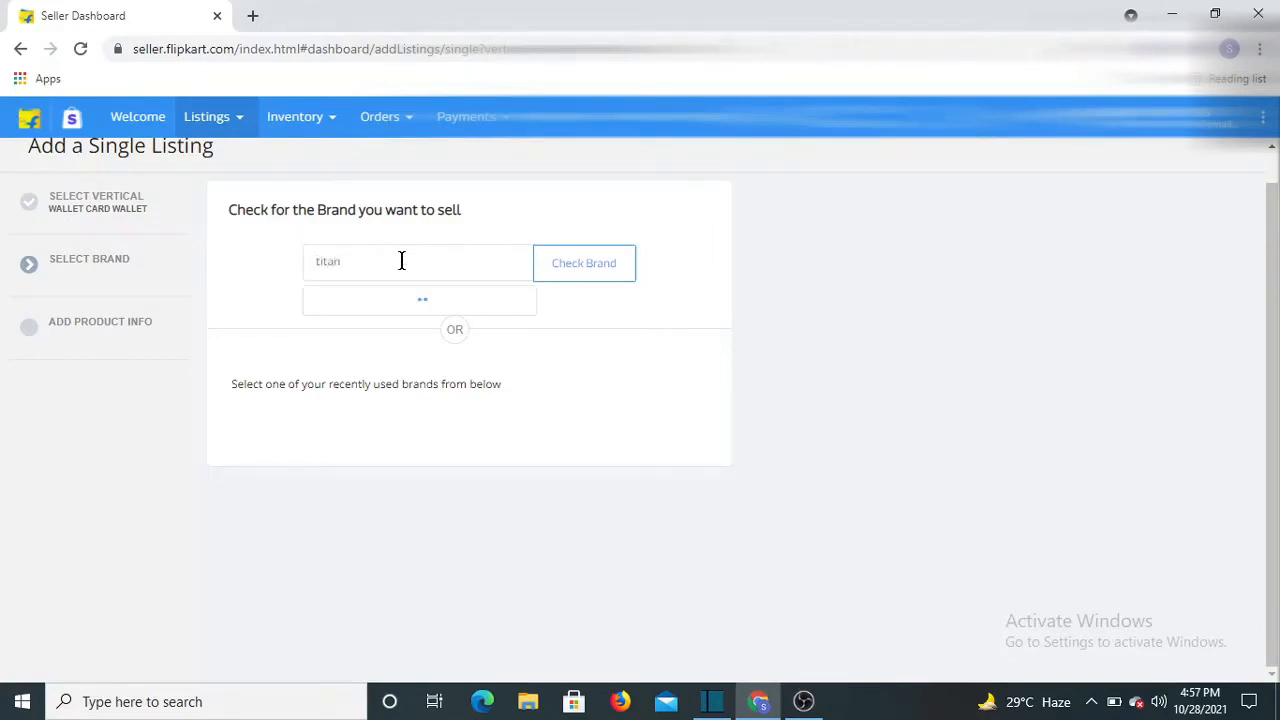
pyautogui.click(573, 275)
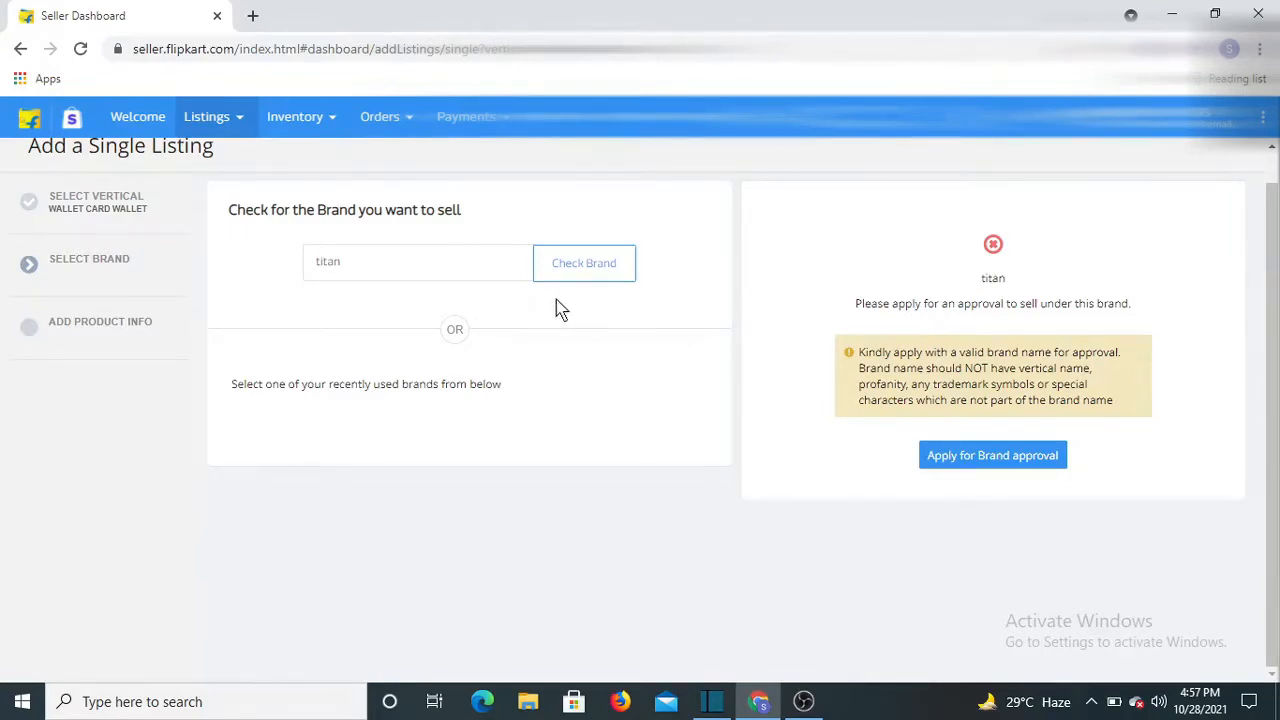
pyautogui.click(374, 258)
pyautogui.press('BackSpace')
pyautogui.press('BackSpace')
pyautogui.press('BackSpace')
pyautogui.press('BackSpace')
pyautogui.press('BackSpace')
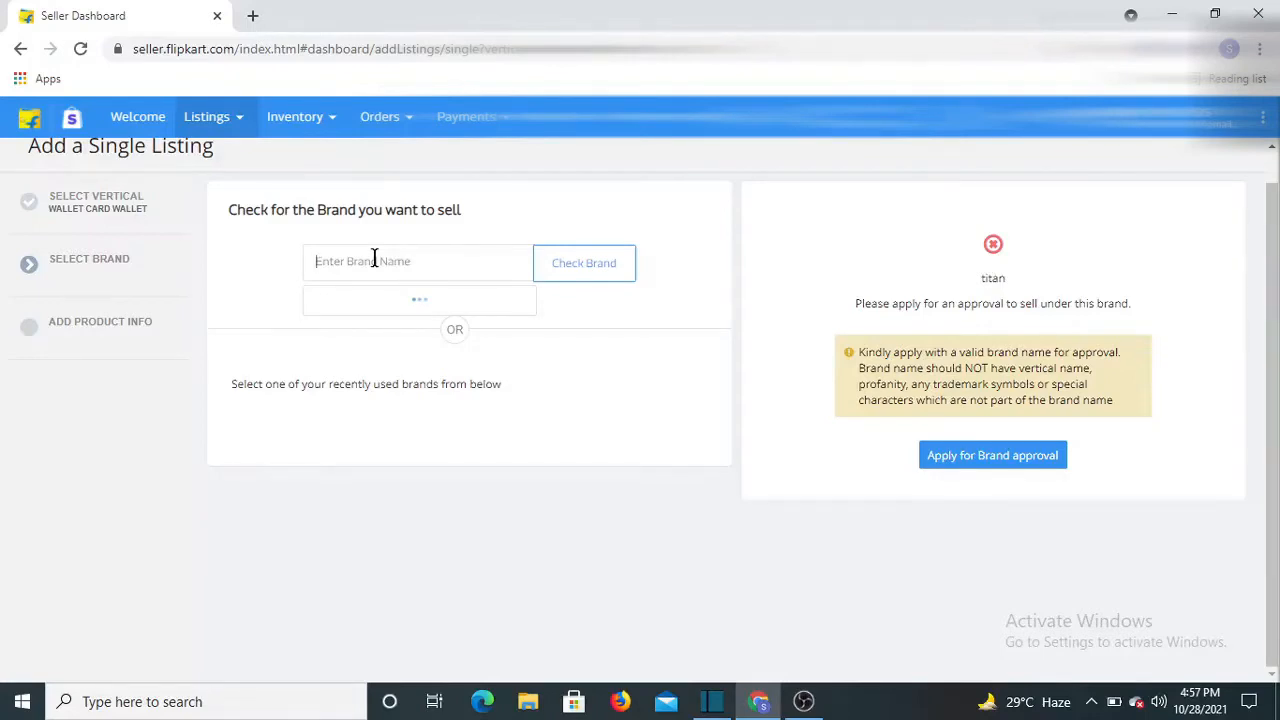
# Check brand 'rvd', correct it to 'rxd', then clear the brand name field
pyautogui.write('rvd')
pyautogui.click(595, 260)
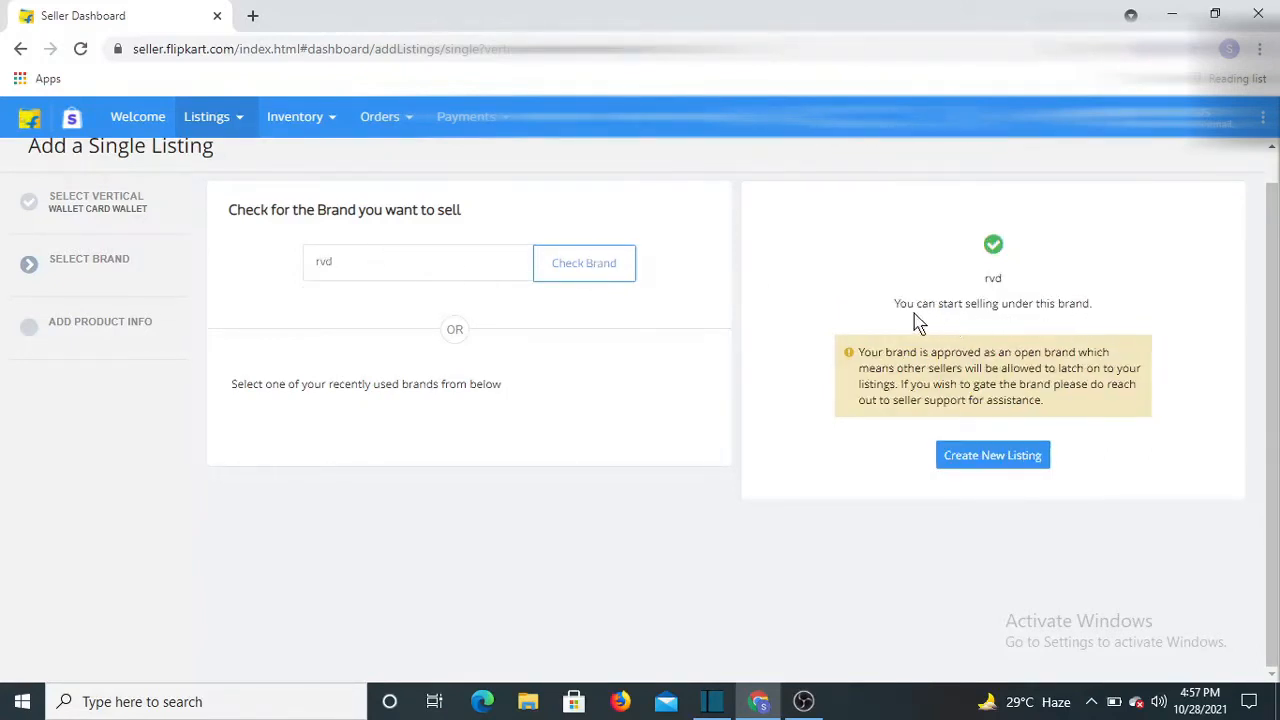
pyautogui.click(352, 259)
pyautogui.press('BackSpace')
pyautogui.press('BackSpace')
pyautogui.write('xd')
pyautogui.click(385, 277)
pyautogui.press('BackSpace')
pyautogui.press('BackSpace')
pyautogui.press('BackSpace')
# Check brand 'bentex', then replace it with 'RXD' and confirm RXD is approved
pyautogui.write('bentex')
pyautogui.click(583, 262)
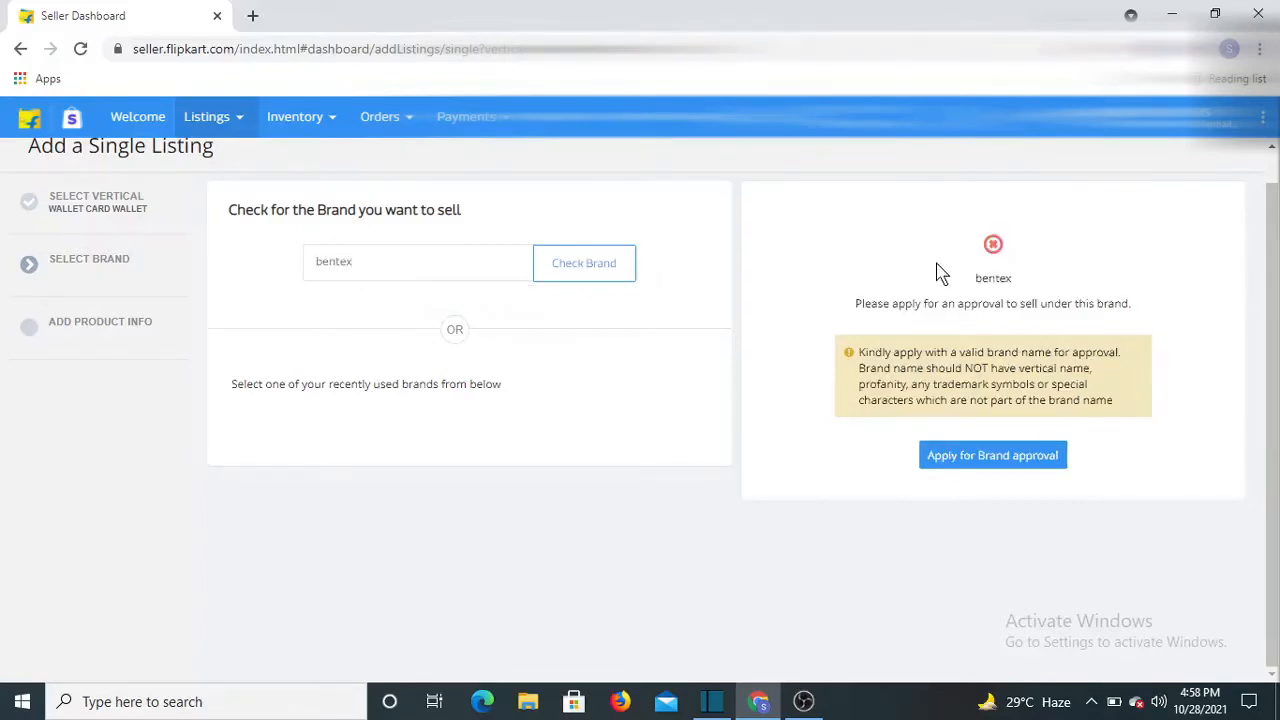
pyautogui.click(374, 275)
pyautogui.press('BackSpace')
pyautogui.press('BackSpace')
pyautogui.press('BackSpace')
pyautogui.press('BackSpace')
pyautogui.press('BackSpace')
pyautogui.press('BackSpace')
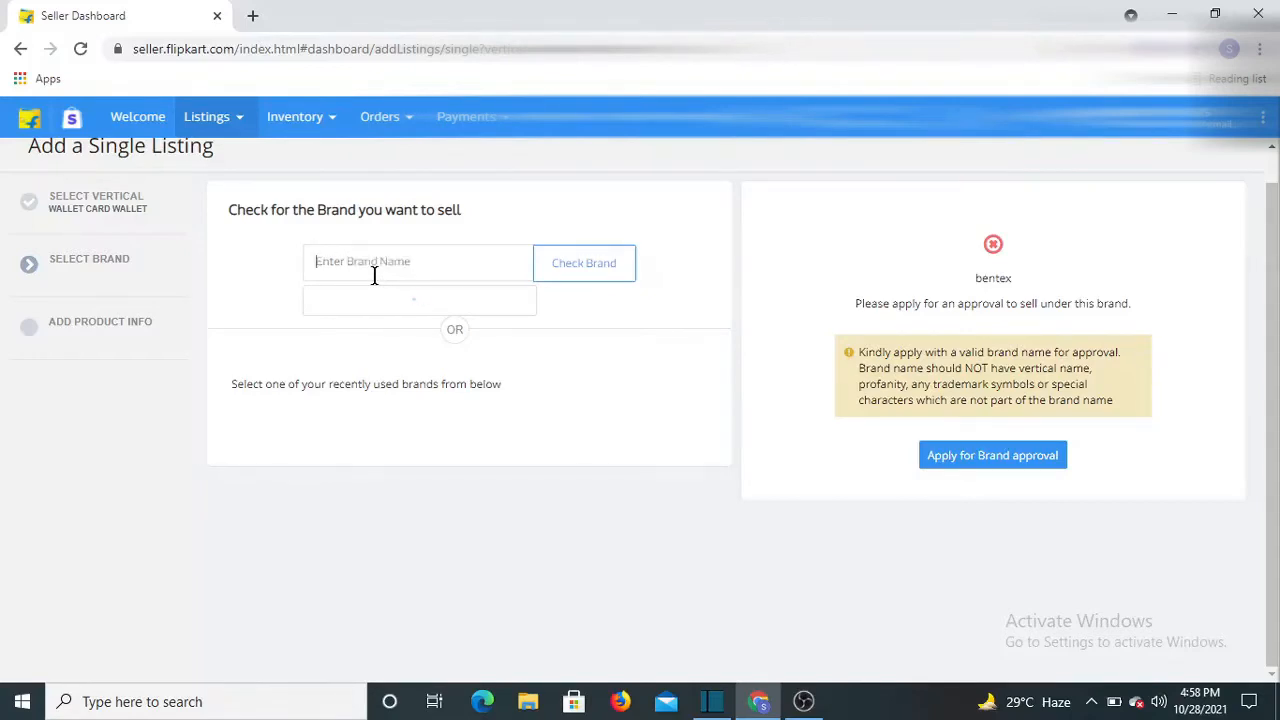
pyautogui.write('RXD')
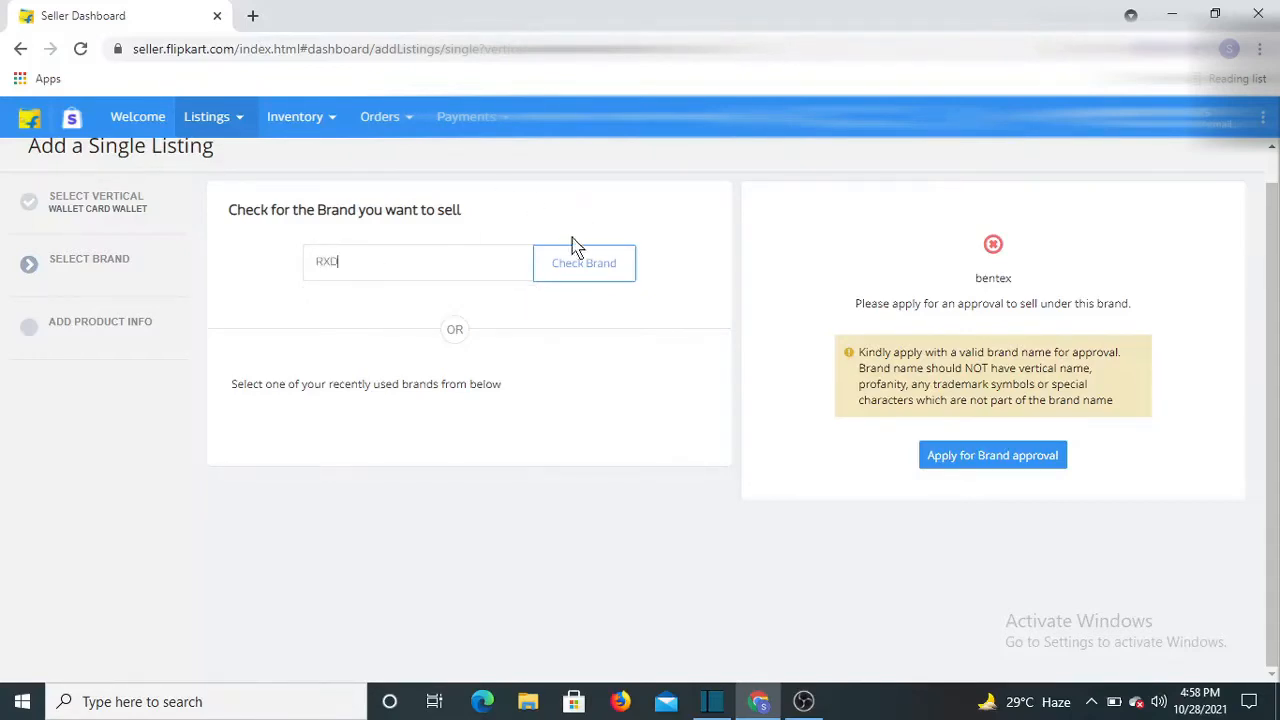
pyautogui.click(586, 274)
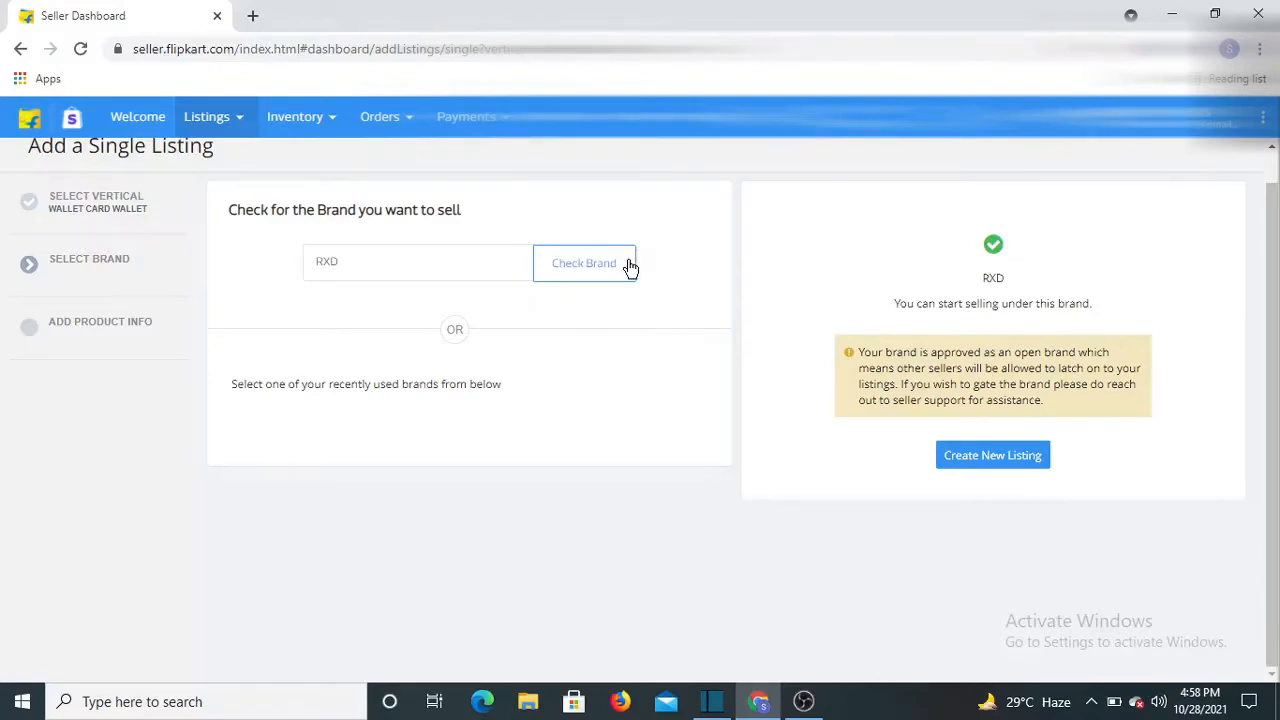
pyautogui.click(984, 458)
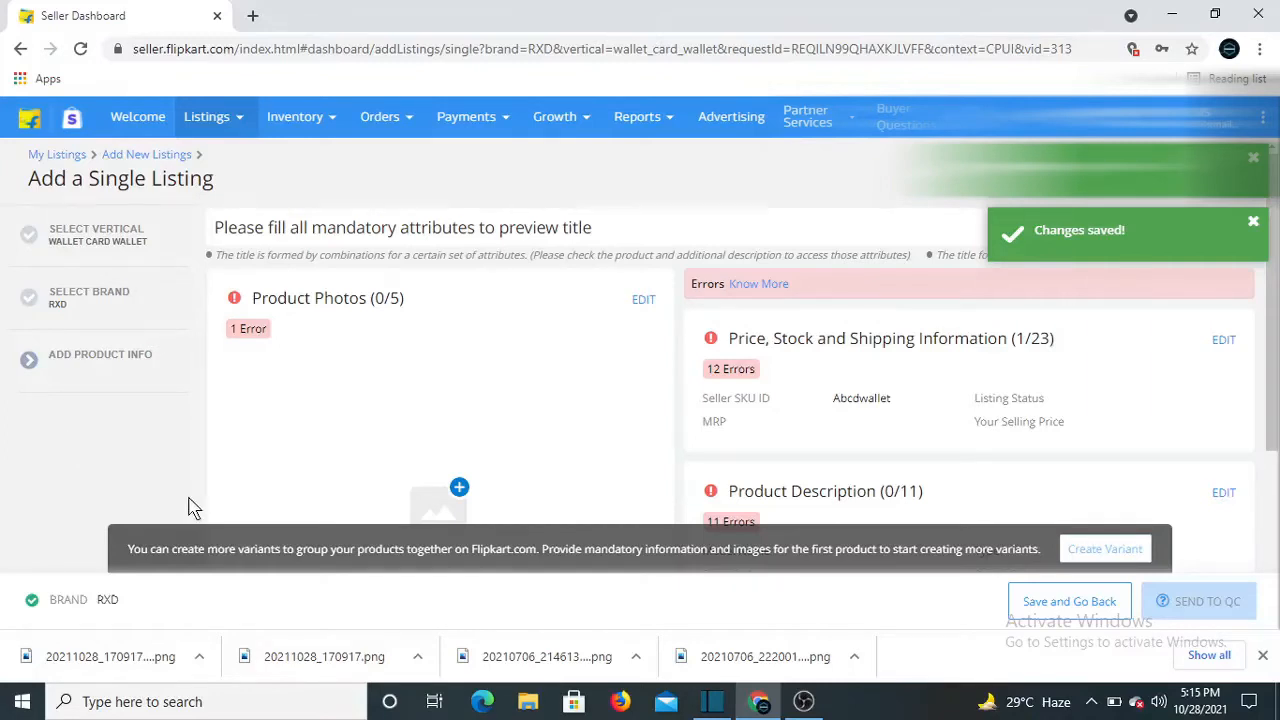
pyautogui.click(1252, 163)
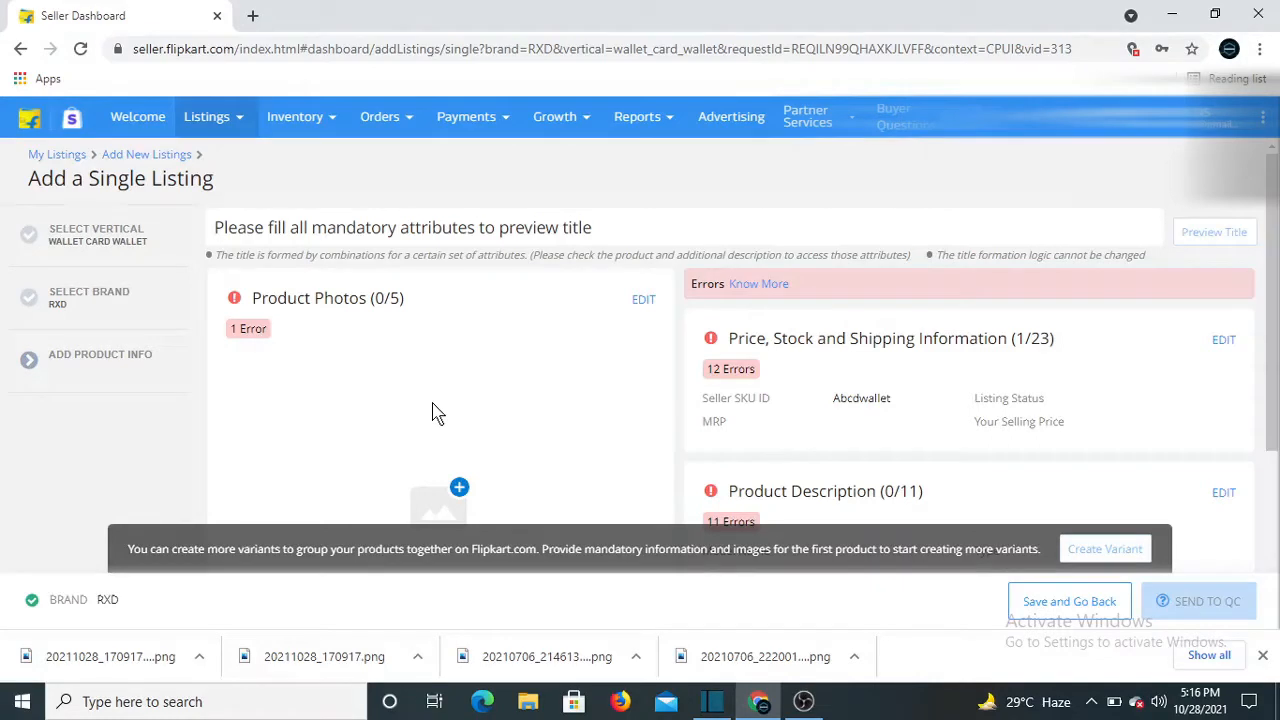
pyautogui.scroll(-3, 402, 412)
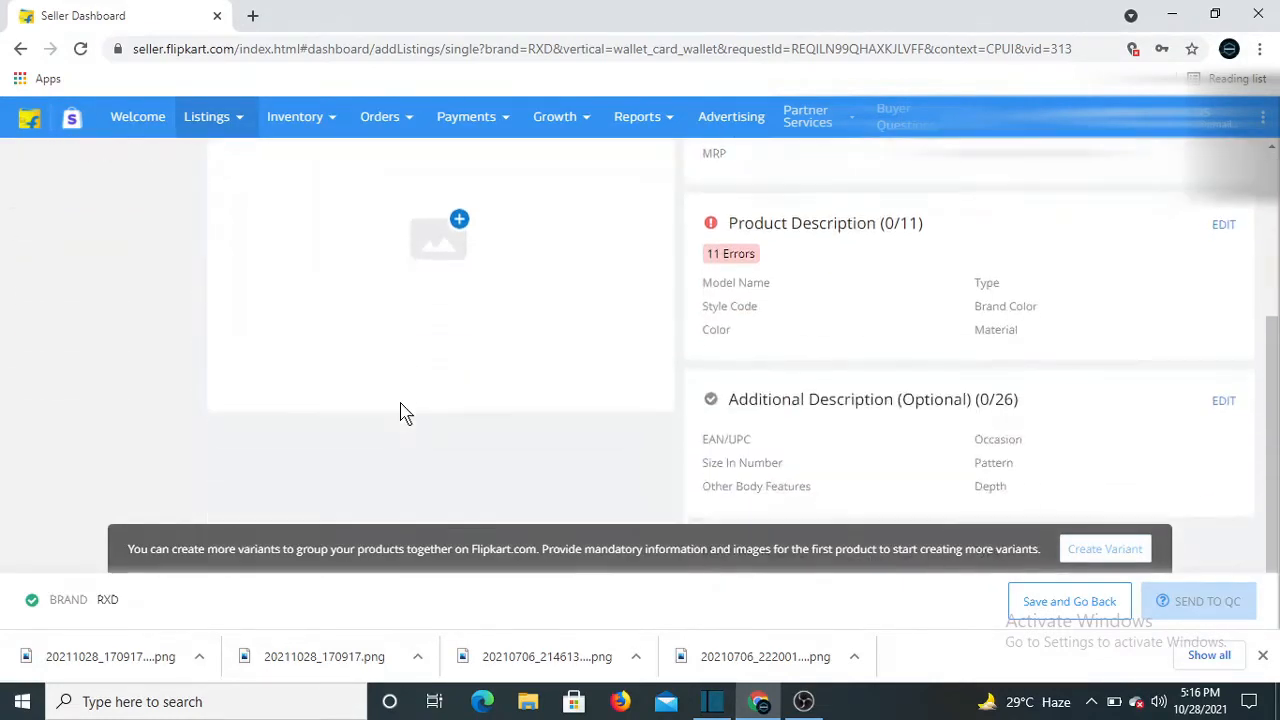
pyautogui.scroll(2, 402, 412)
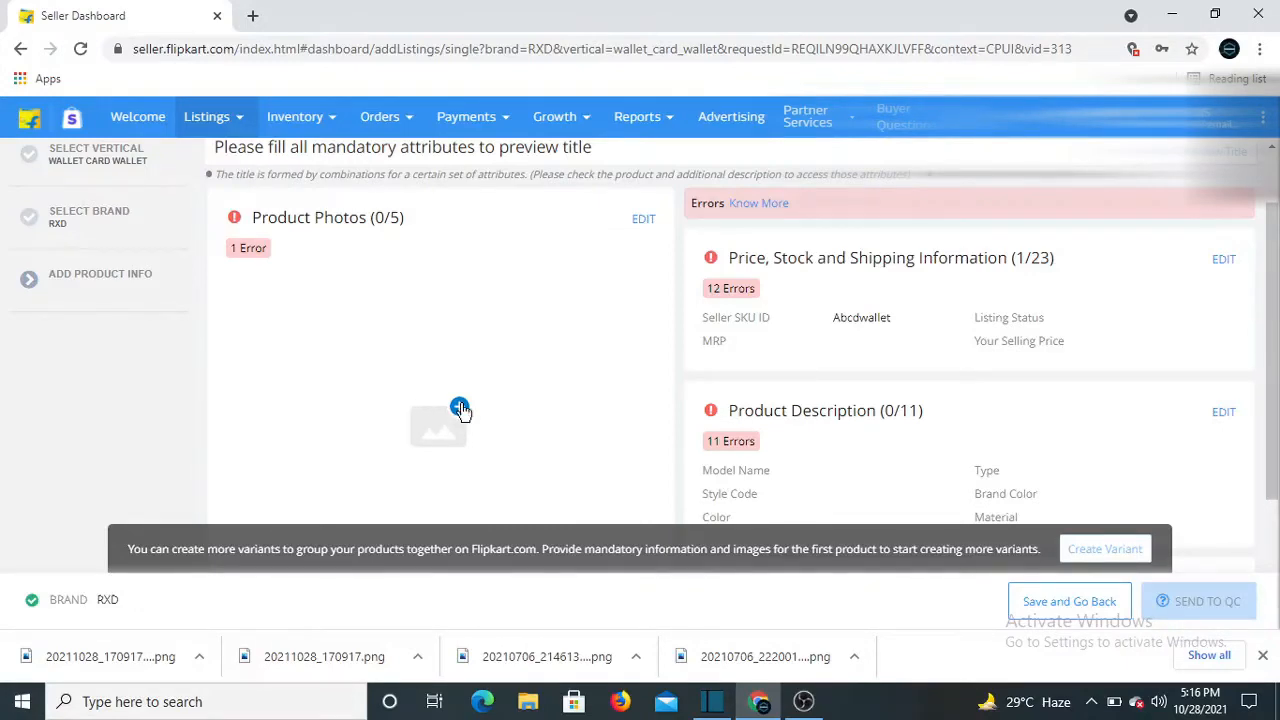
# Open the product photo uploader and preview the Inner, Back, Zoomed and Package view samples
pyautogui.click(463, 413)
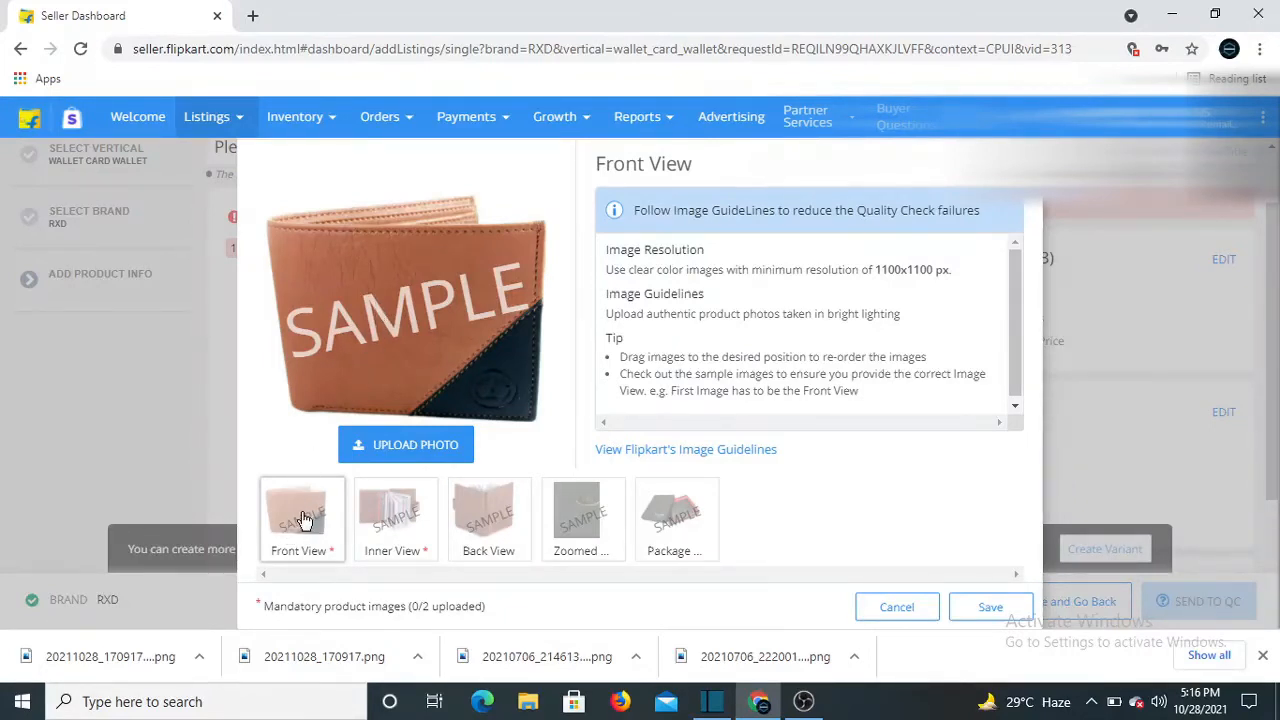
pyautogui.click(389, 521)
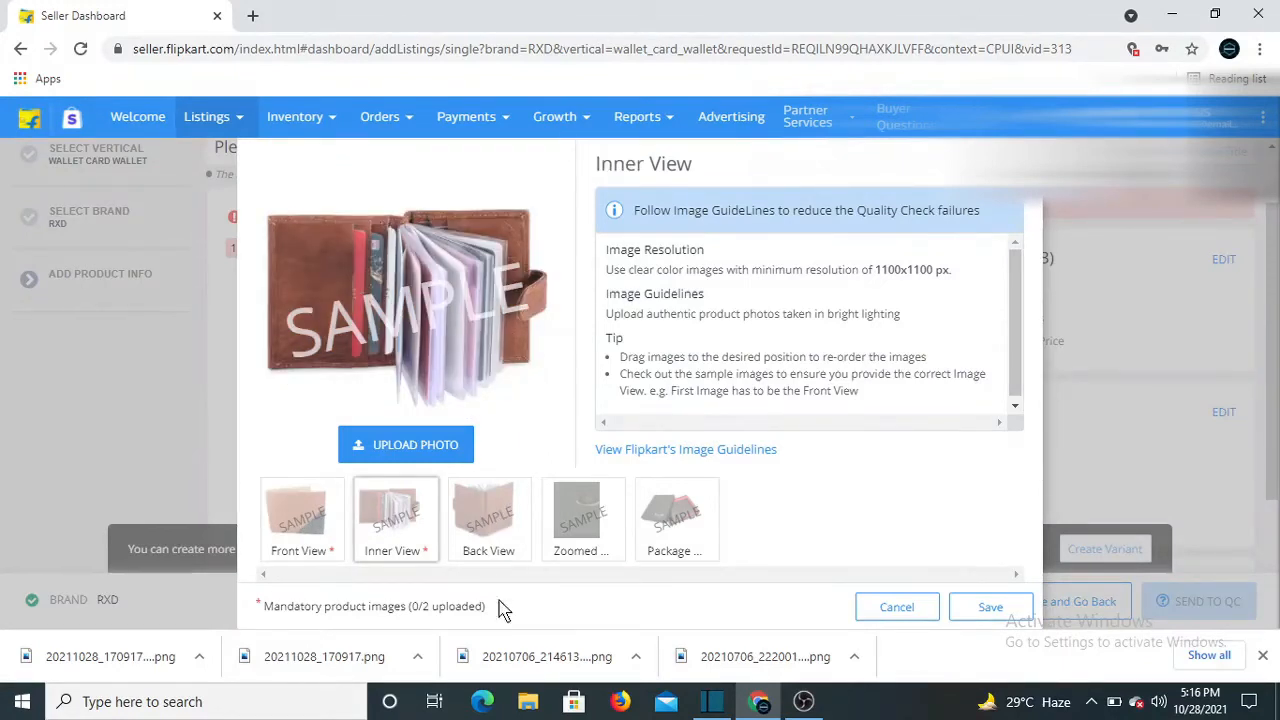
pyautogui.click(496, 506)
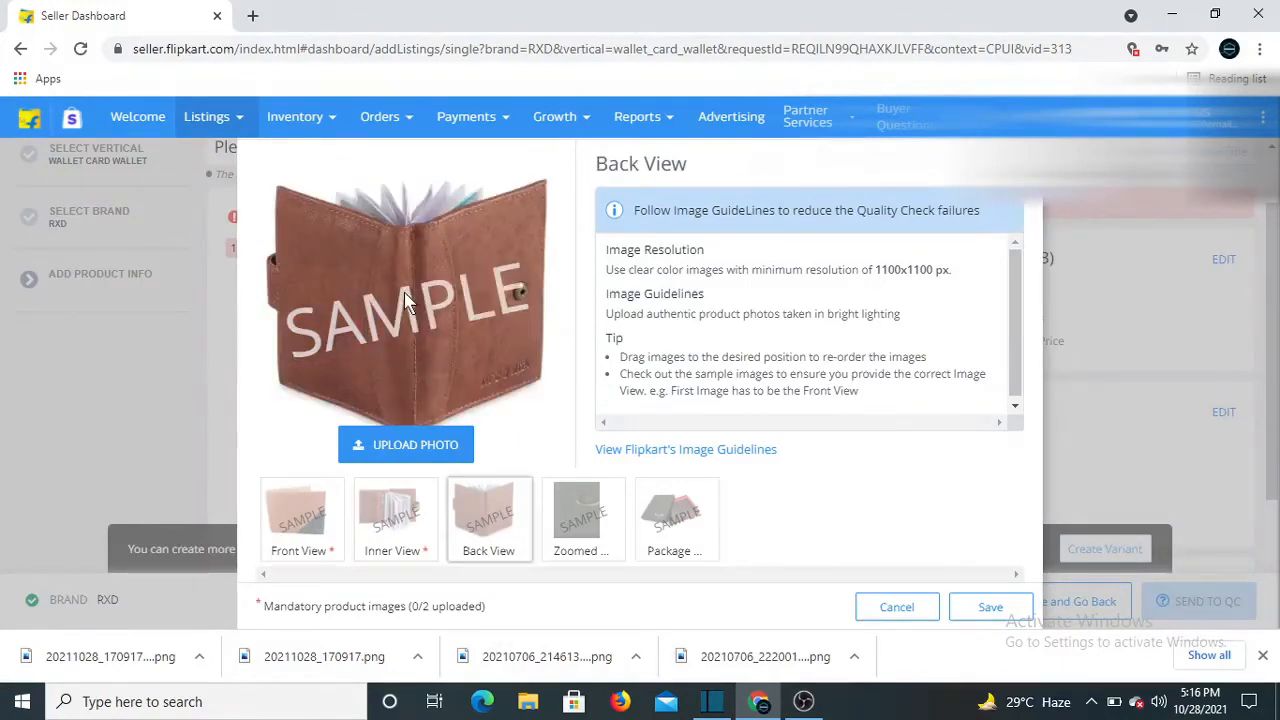
pyautogui.click(578, 528)
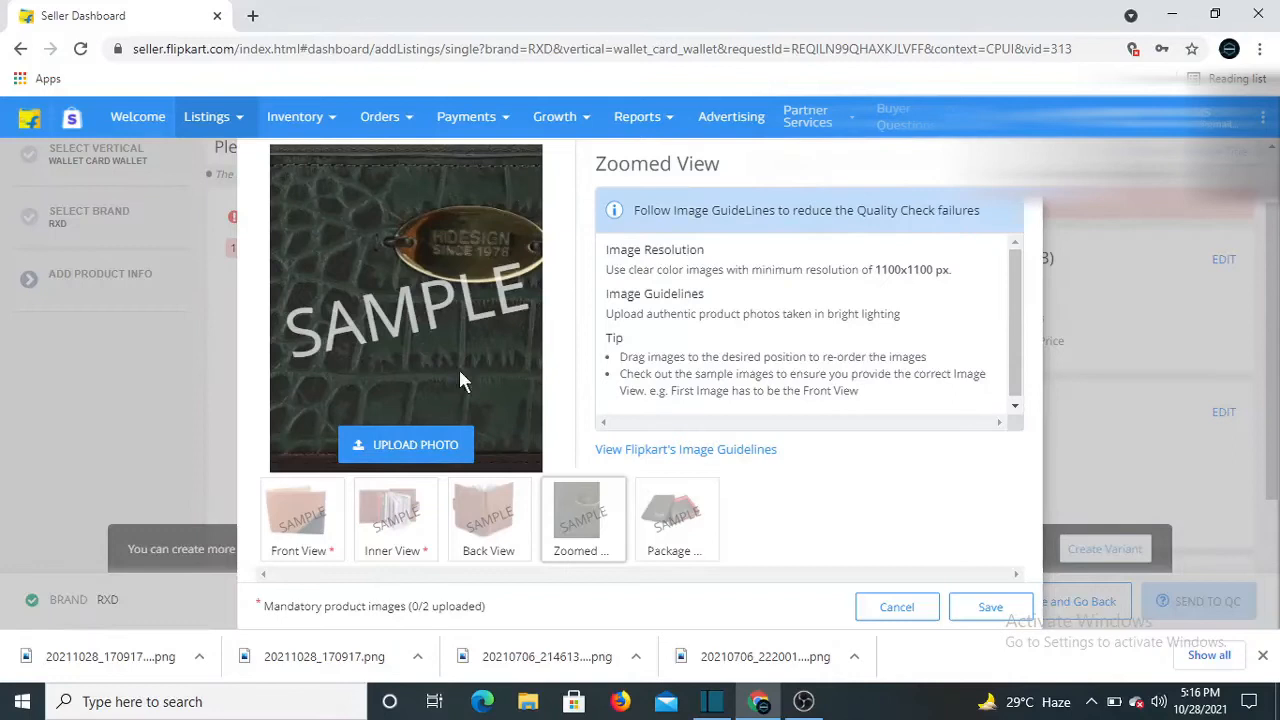
pyautogui.click(676, 522)
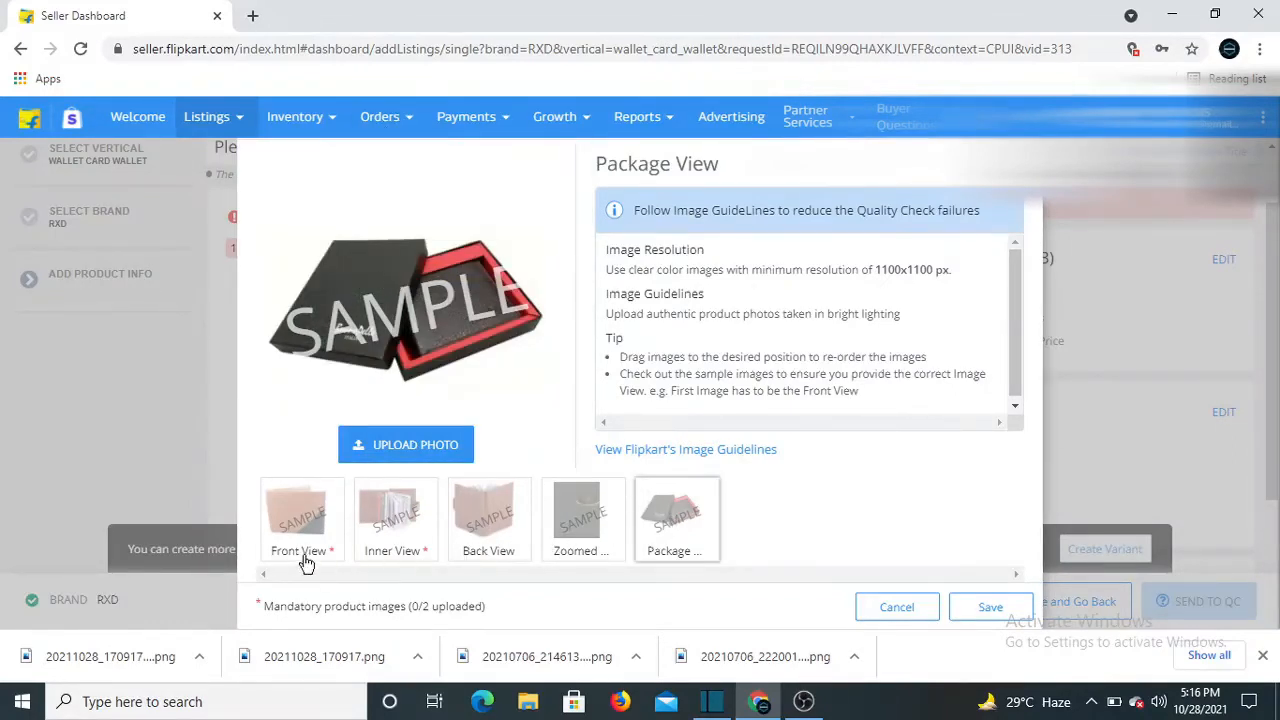
pyautogui.click(312, 507)
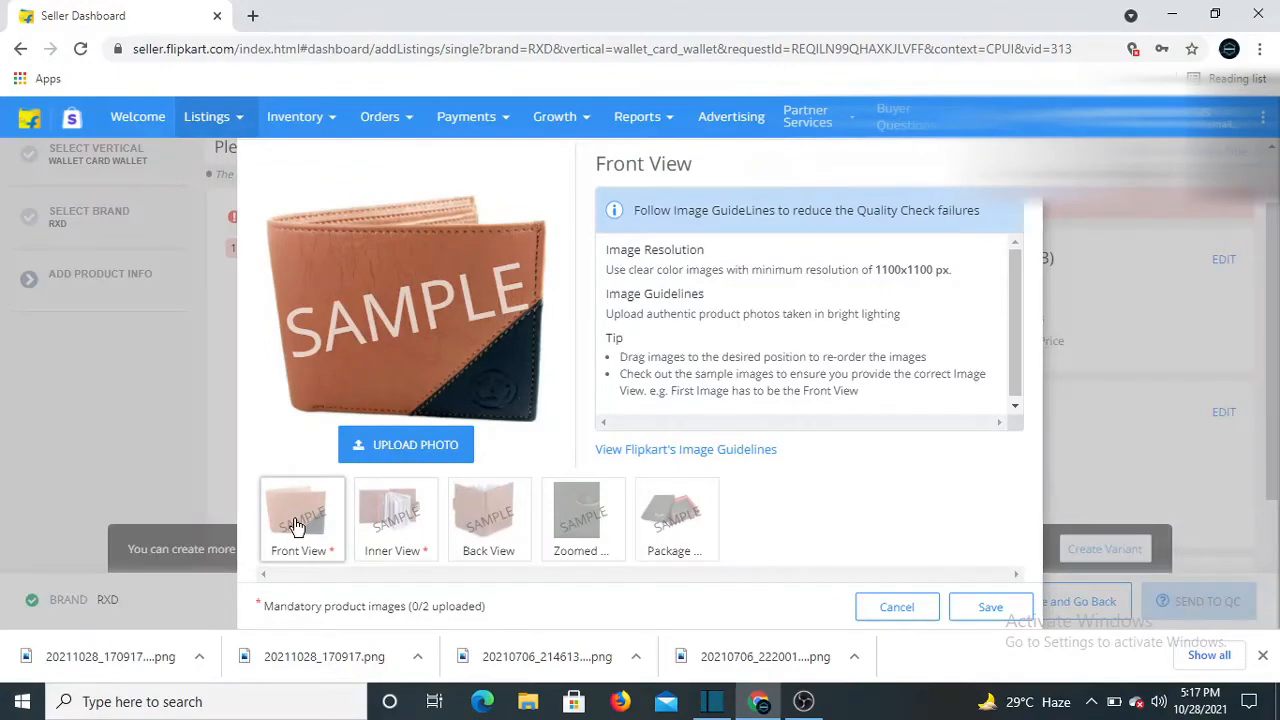
# Upload 20210706_221915 as Front View and 20210706_222001 (1) as Inner View
pyautogui.click(398, 451)
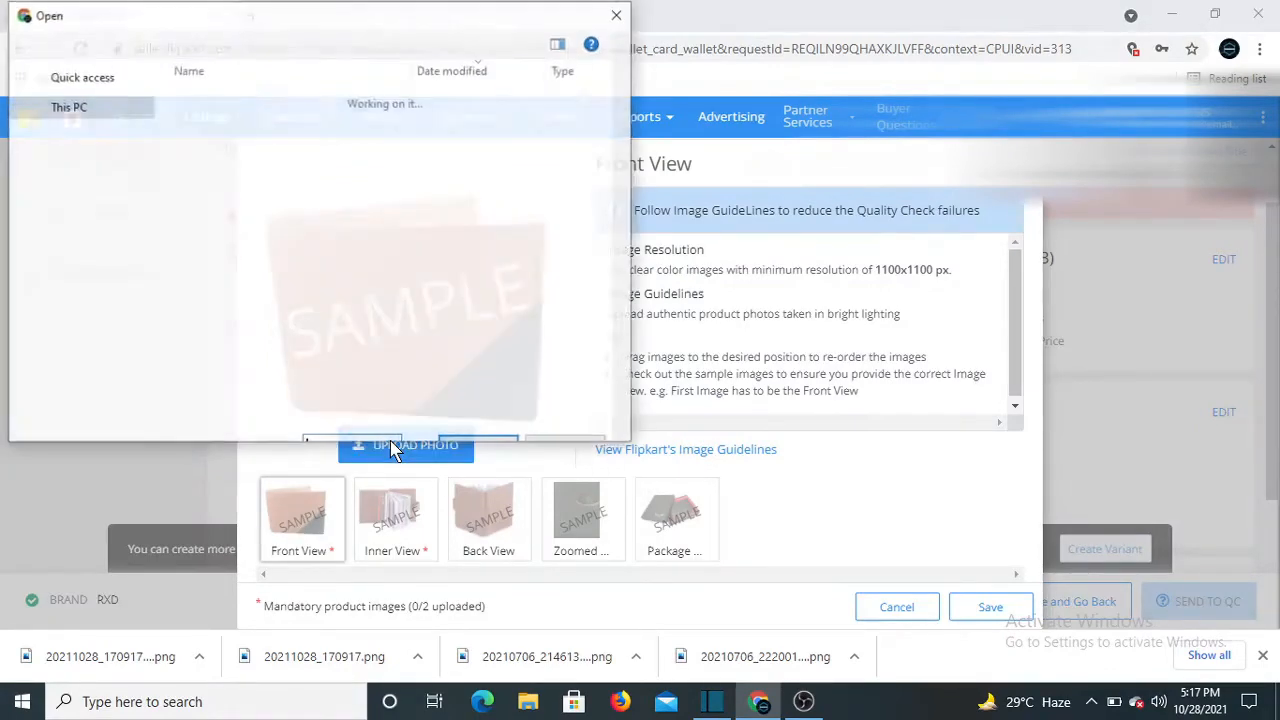
pyautogui.click(268, 246)
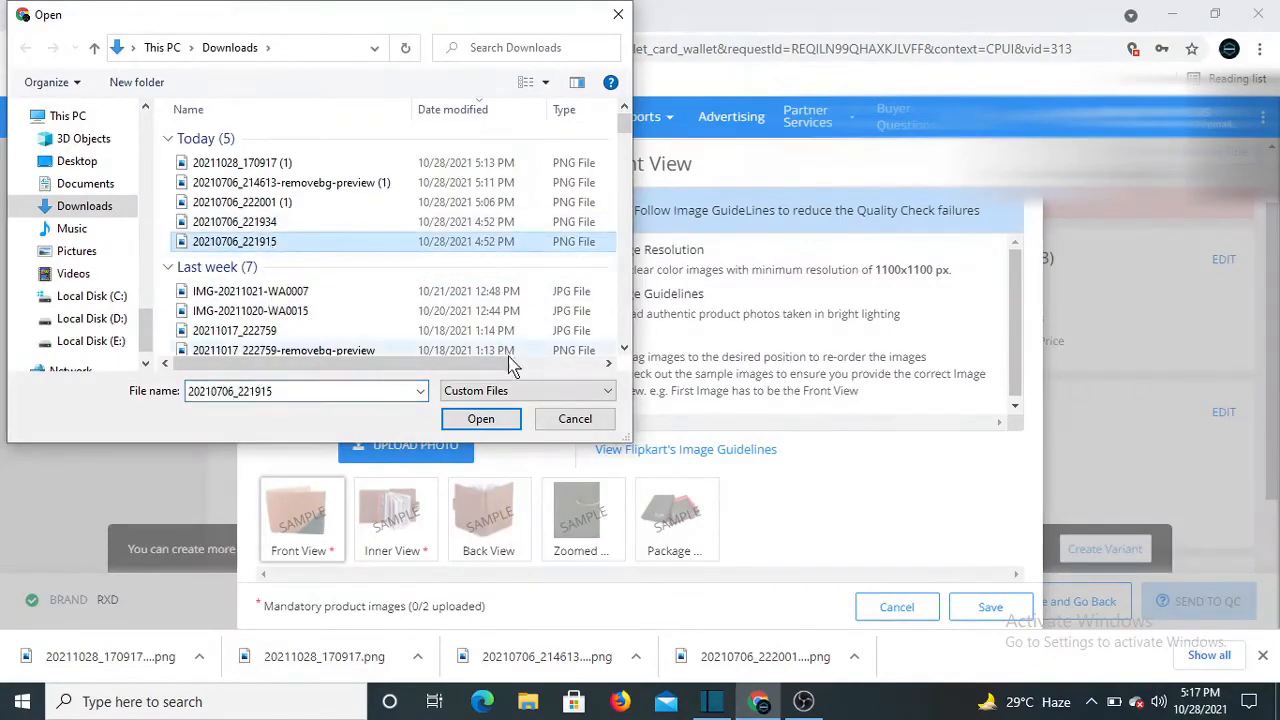
pyautogui.click(484, 419)
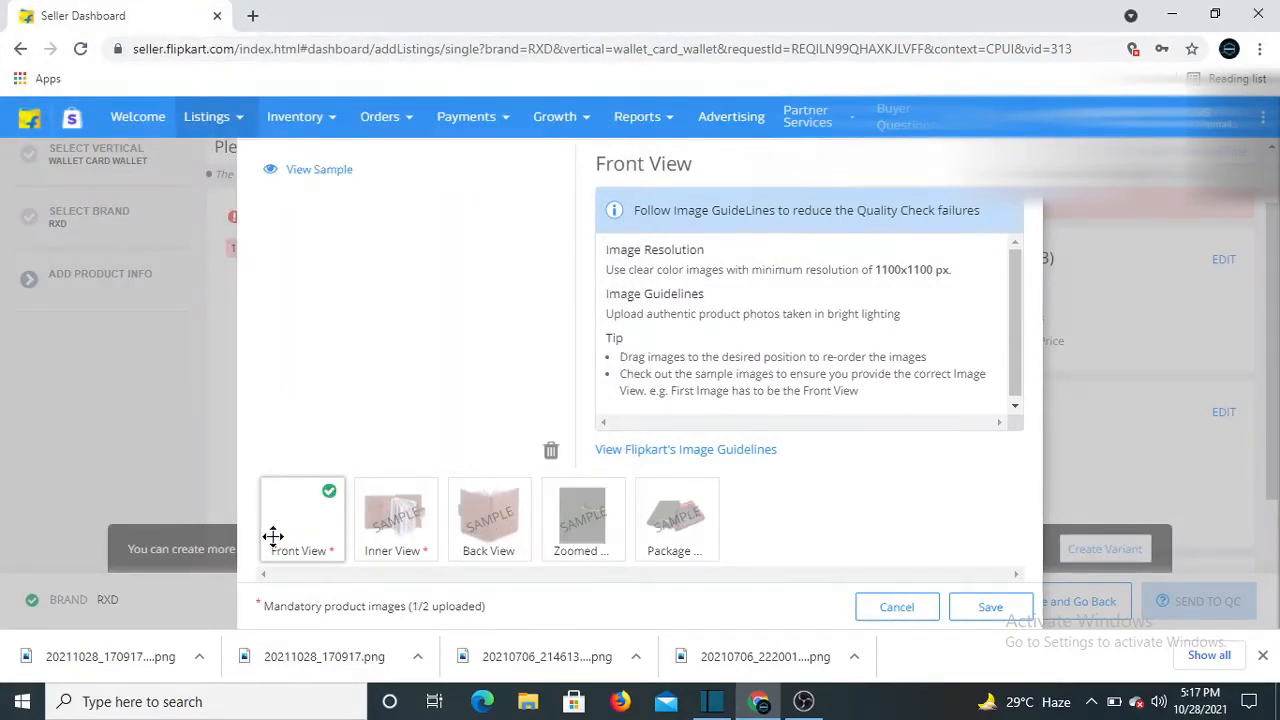
pyautogui.click(407, 527)
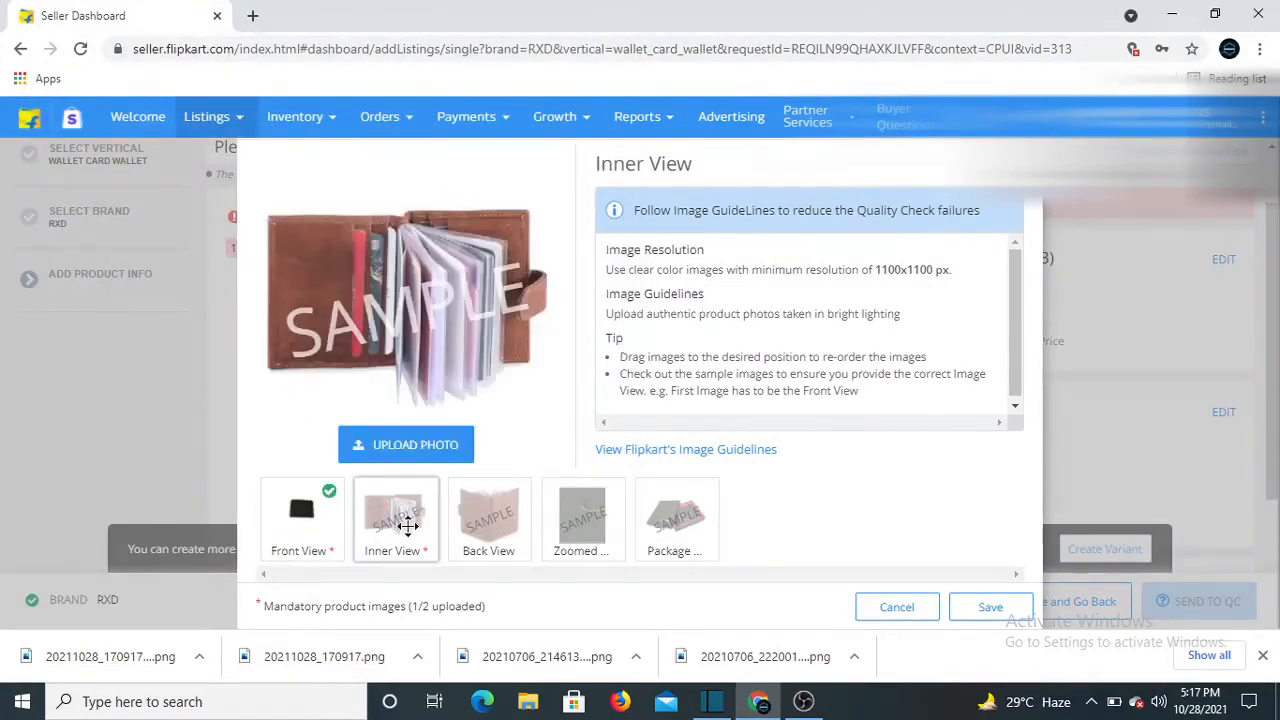
pyautogui.click(404, 446)
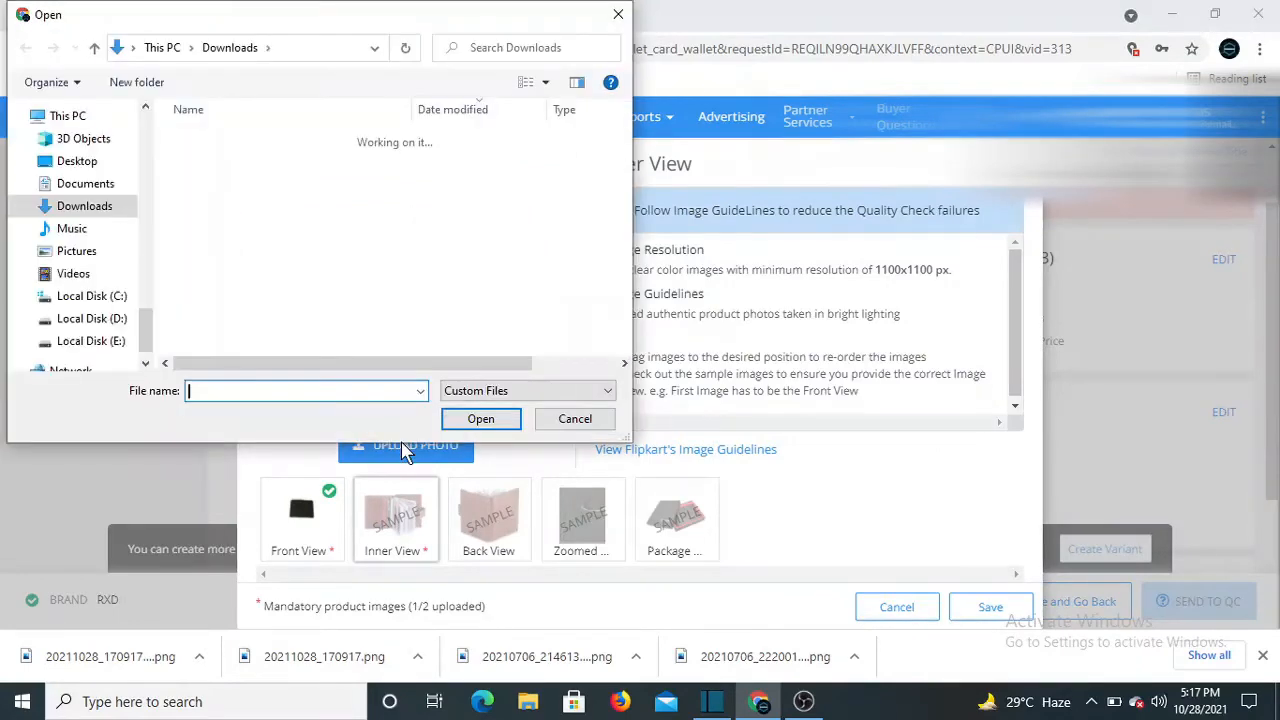
pyautogui.click(279, 206)
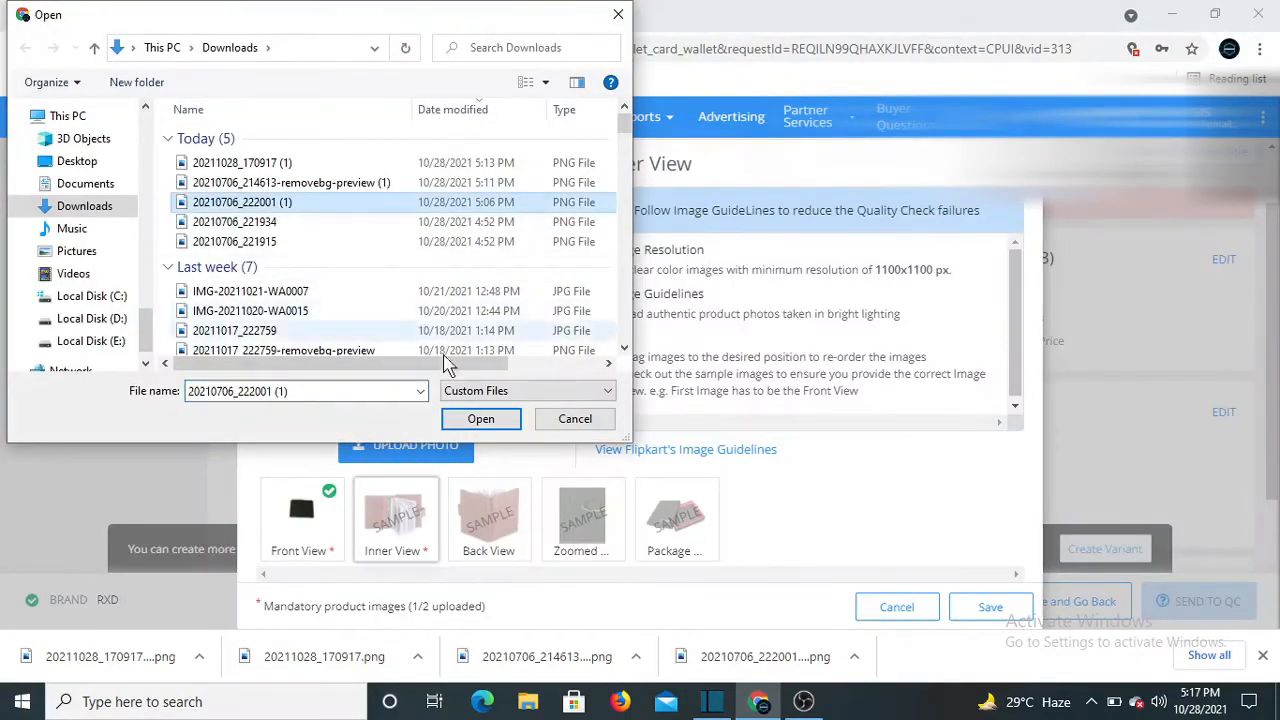
pyautogui.click(480, 418)
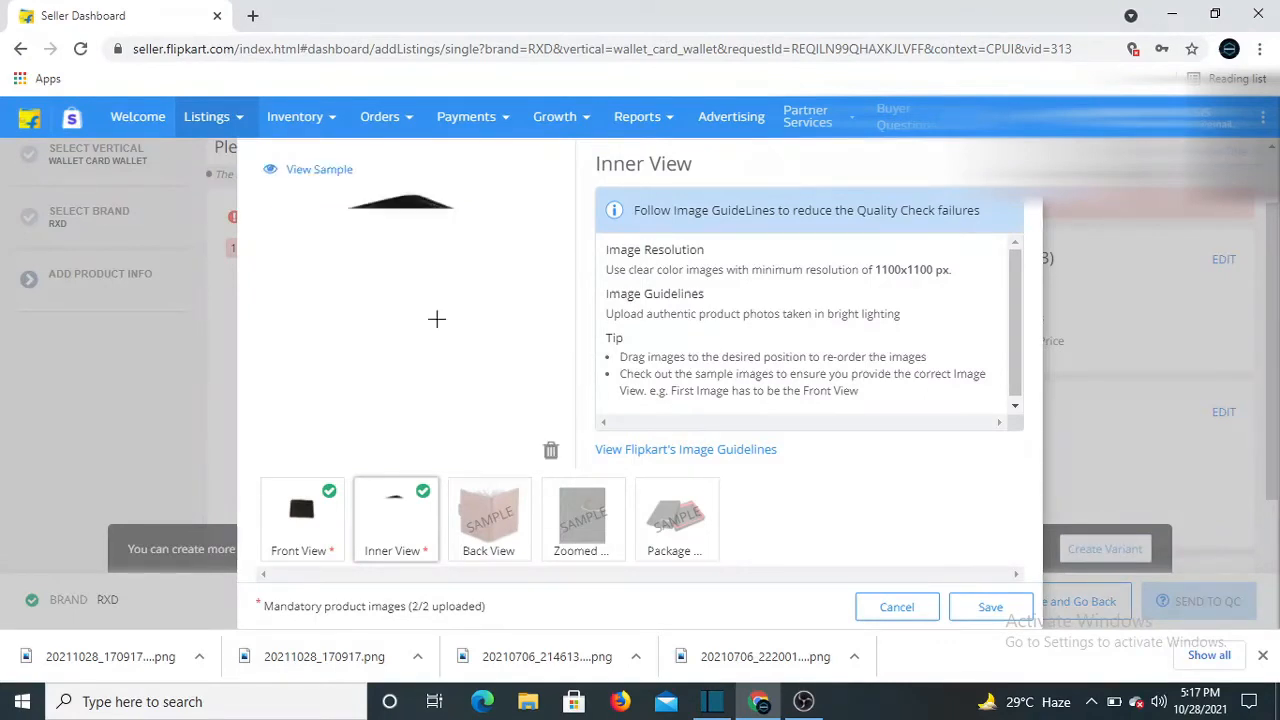
# Upload 20210706_222001 (1) as Back View, remove it, and upload 20210706_221934 instead
pyautogui.click(492, 516)
pyautogui.click(416, 452)
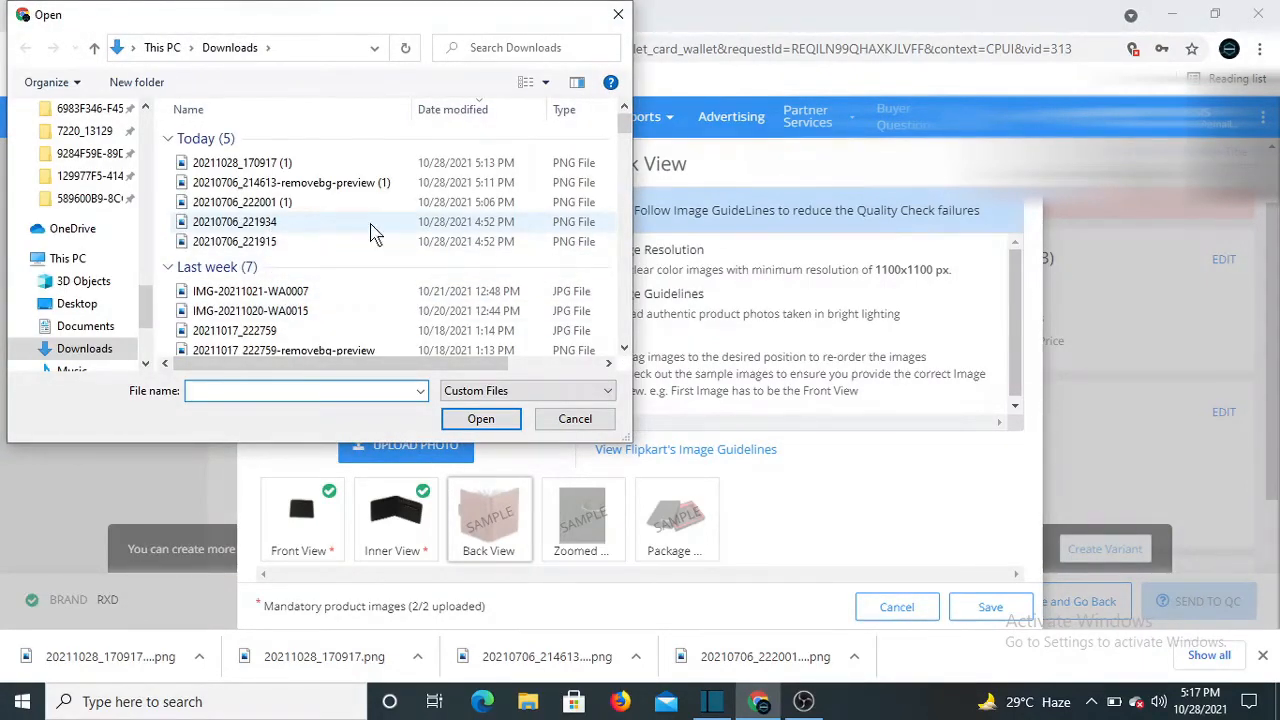
pyautogui.click(240, 202)
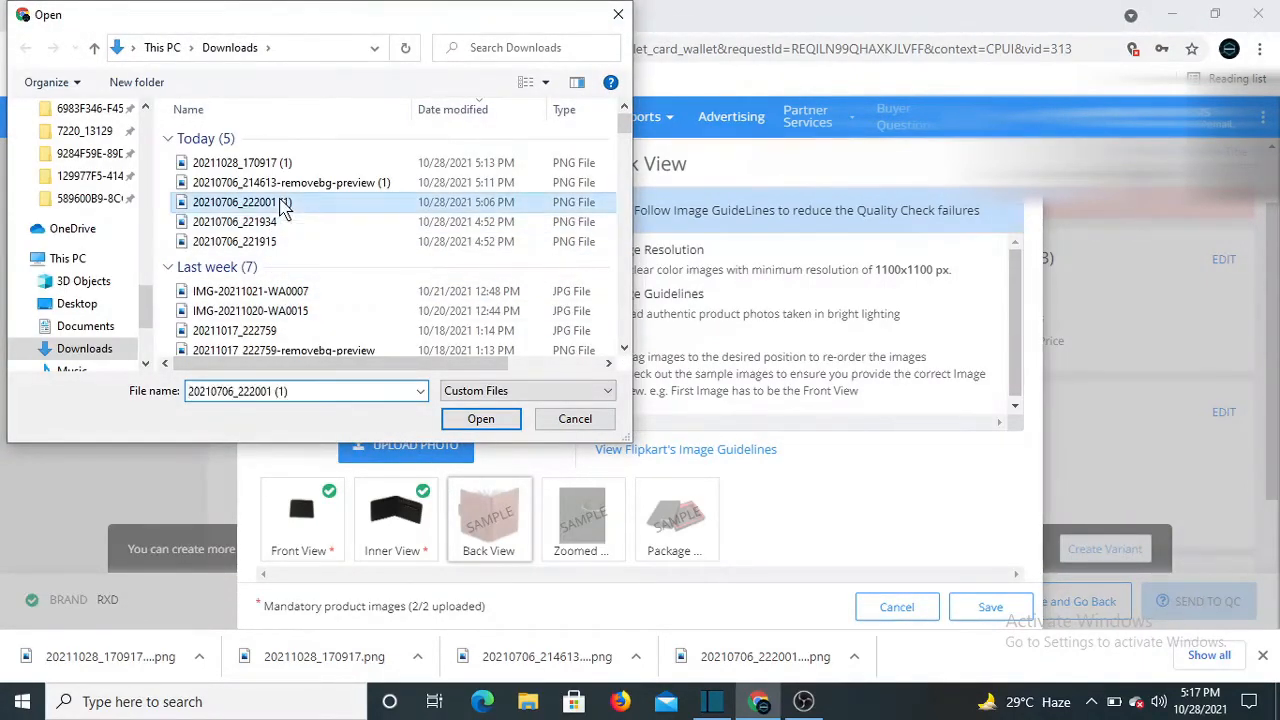
pyautogui.click(485, 422)
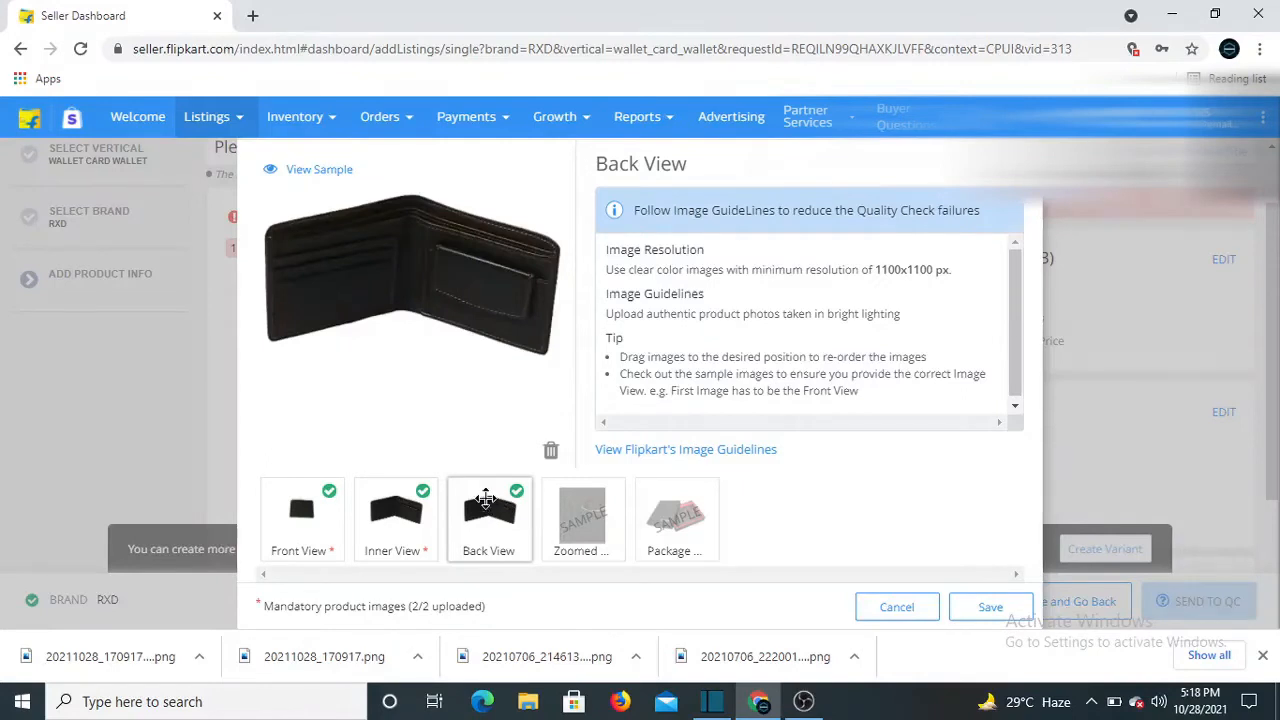
pyautogui.click(549, 450)
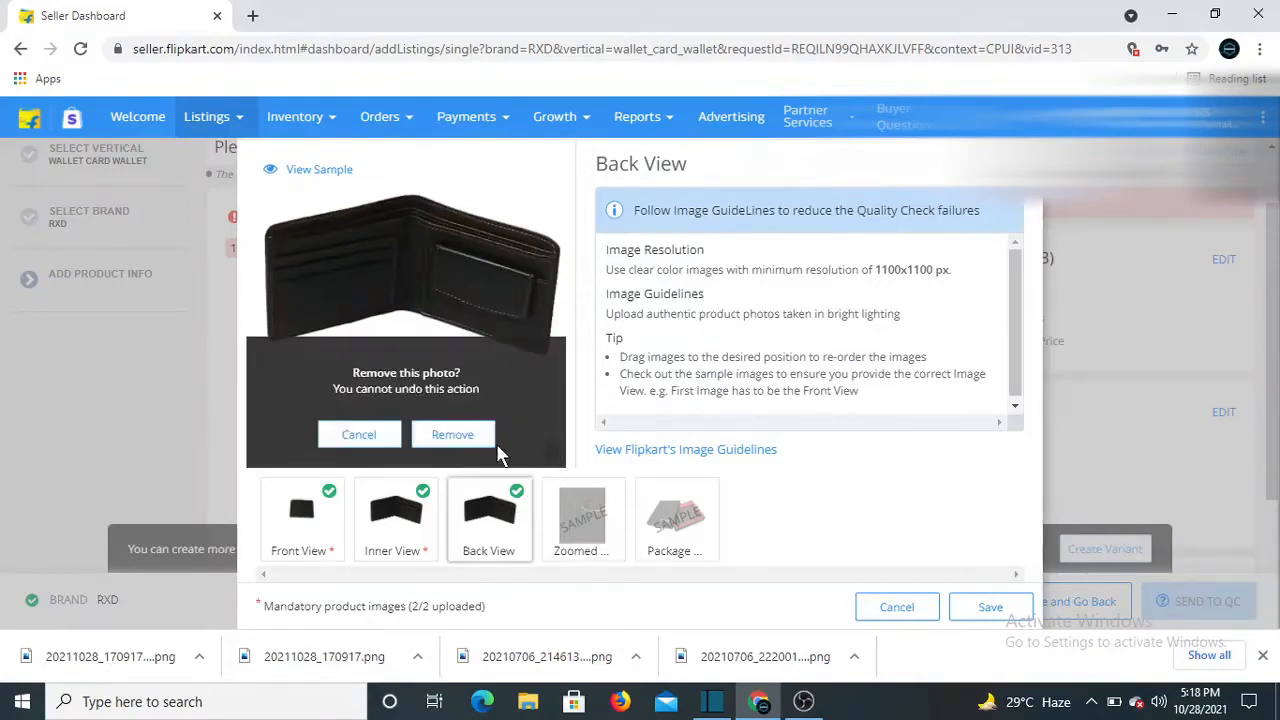
pyautogui.click(466, 440)
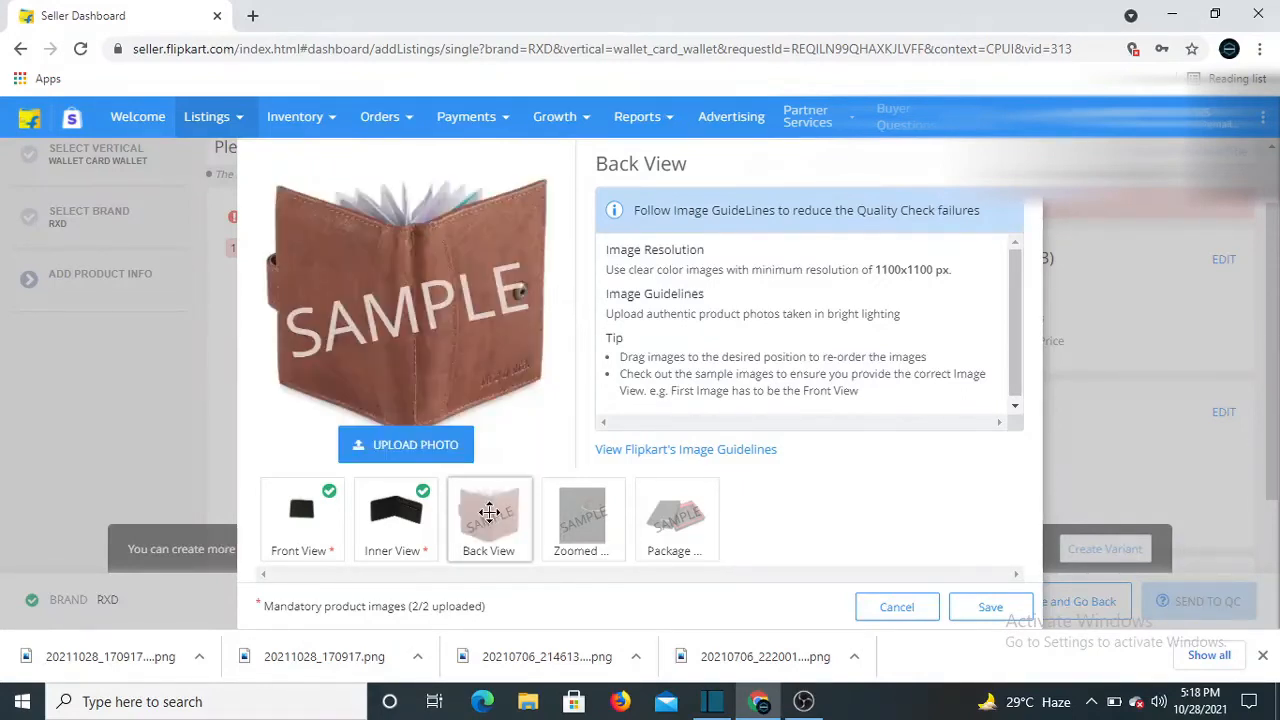
pyautogui.click(404, 450)
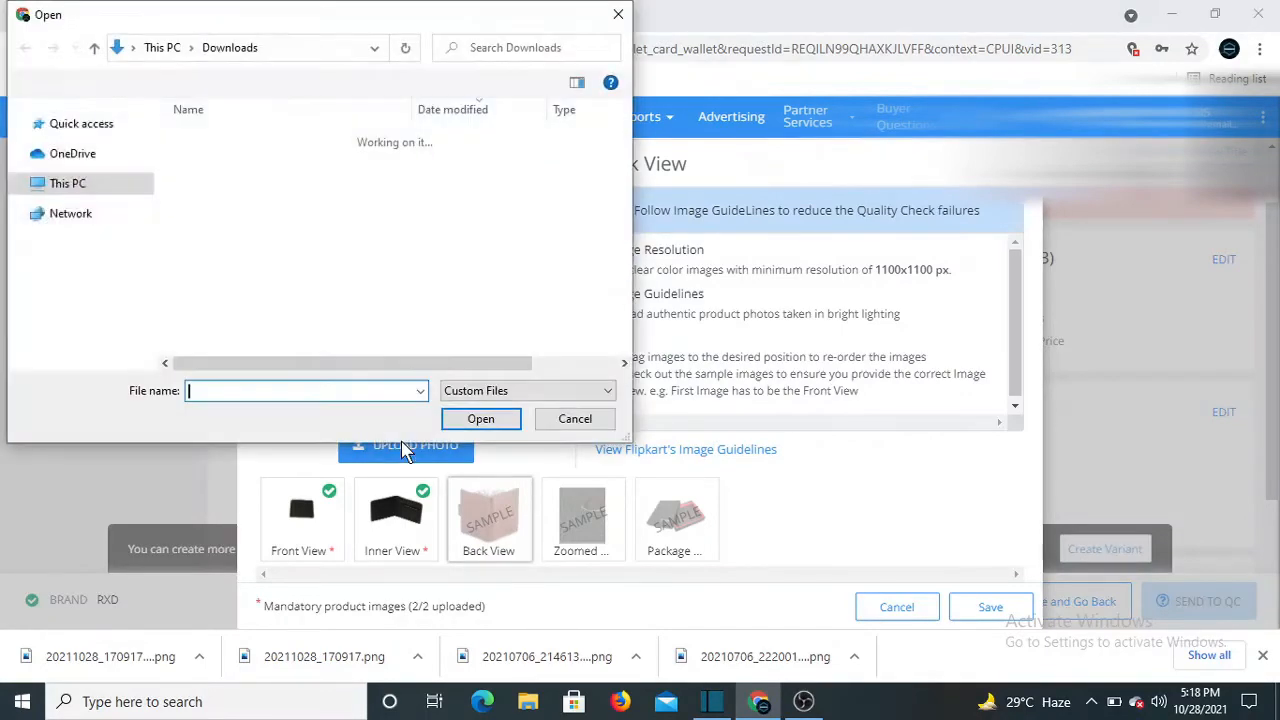
pyautogui.click(312, 221)
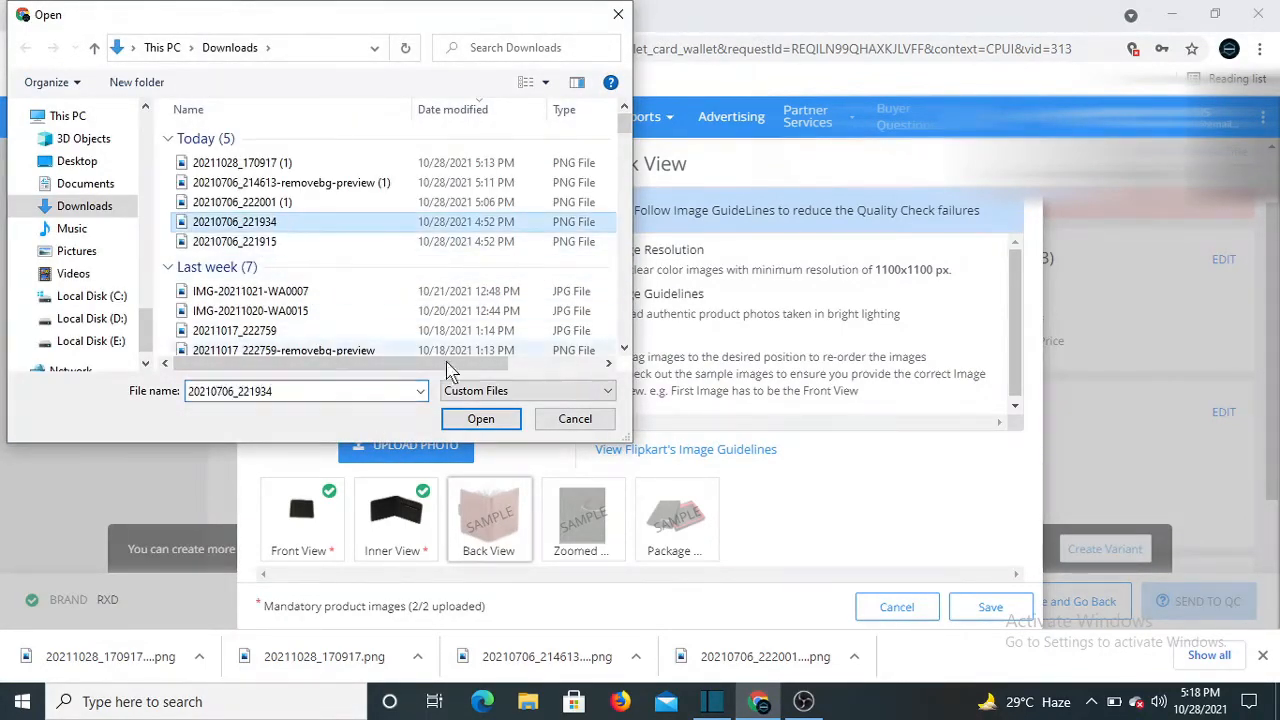
pyautogui.click(481, 420)
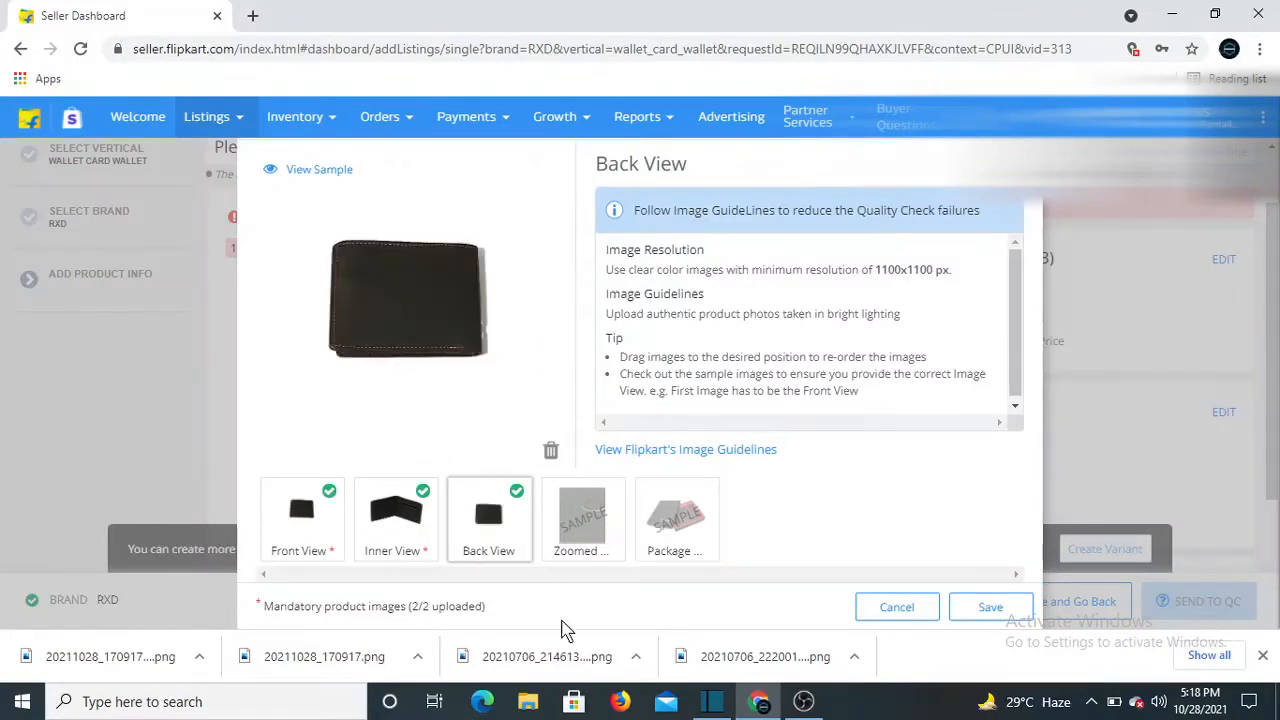
pyautogui.click(572, 516)
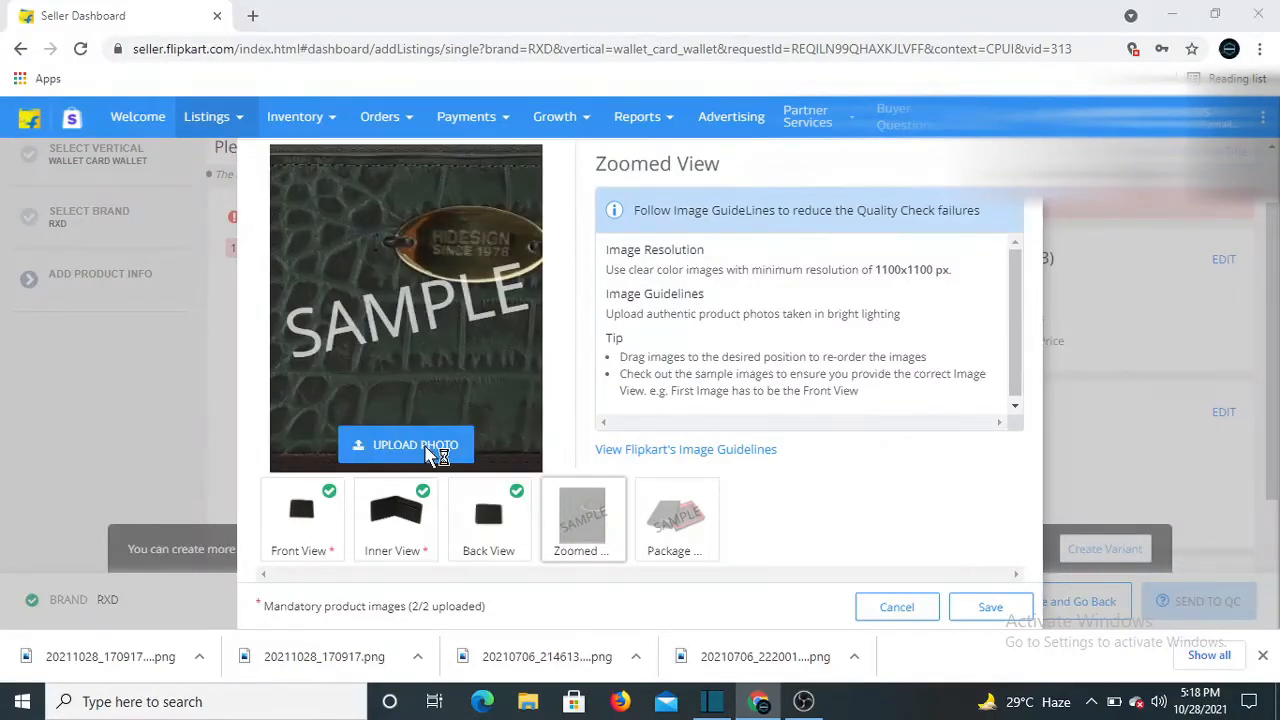
# Upload 20211028_170917 (1) as Zoomed View and 20210706_214613-removebg-preview (1) as Package View
pyautogui.click(425, 445)
pyautogui.click(295, 163)
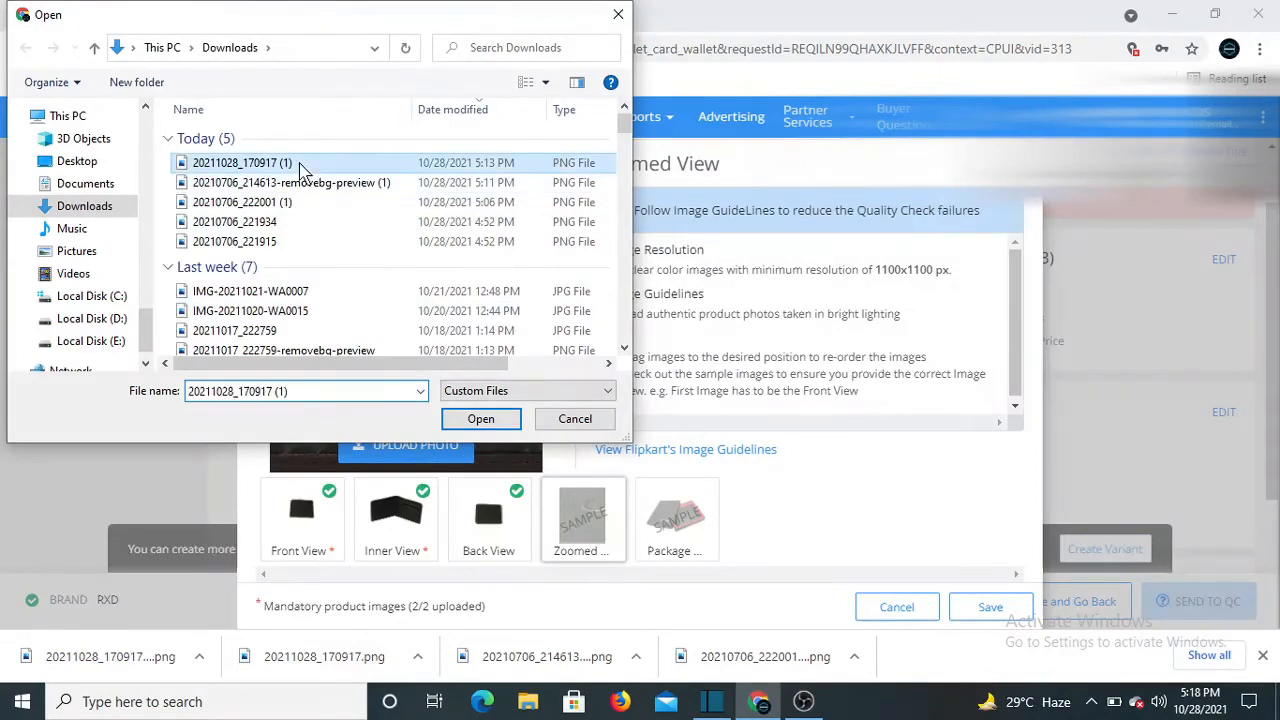
pyautogui.click(480, 427)
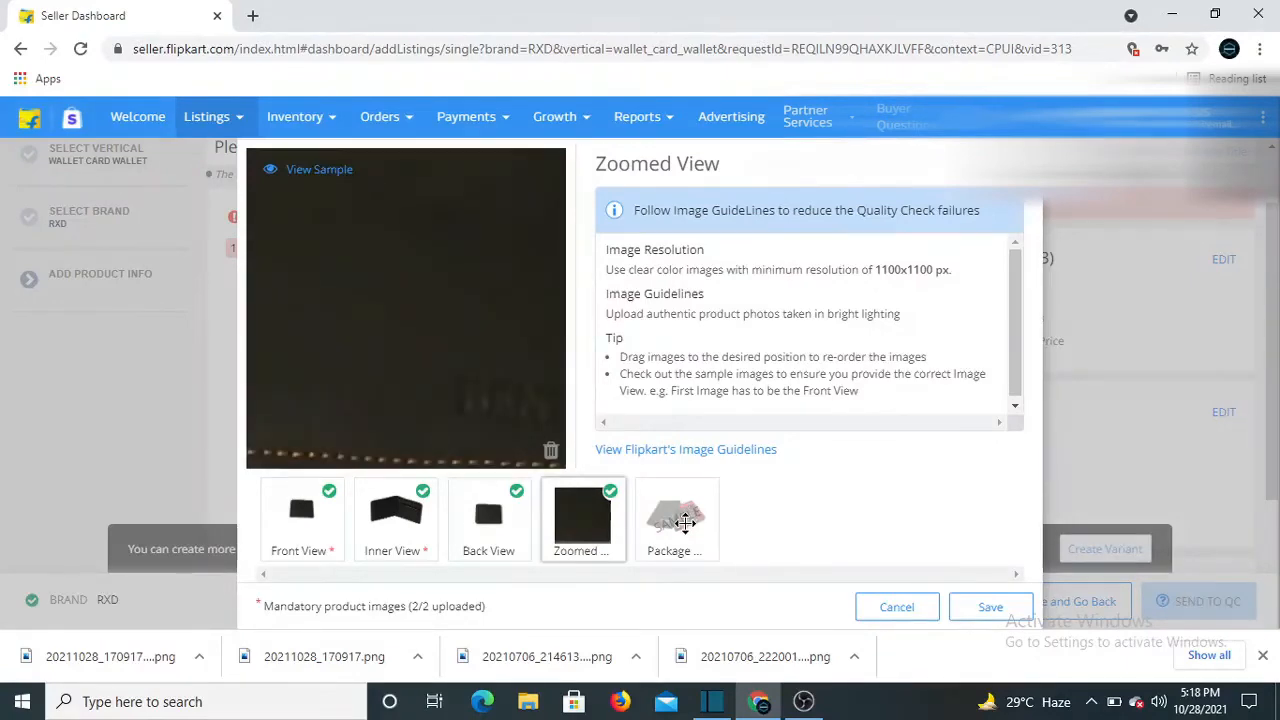
pyautogui.click(686, 512)
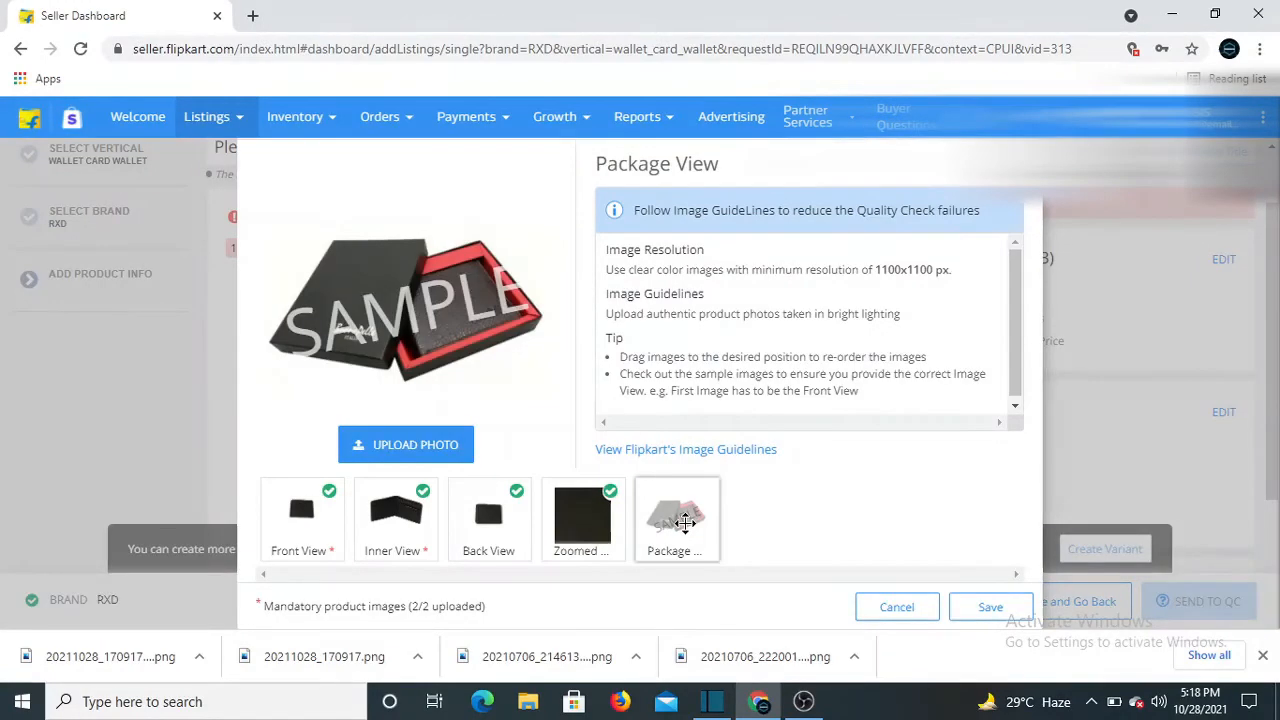
pyautogui.click(442, 451)
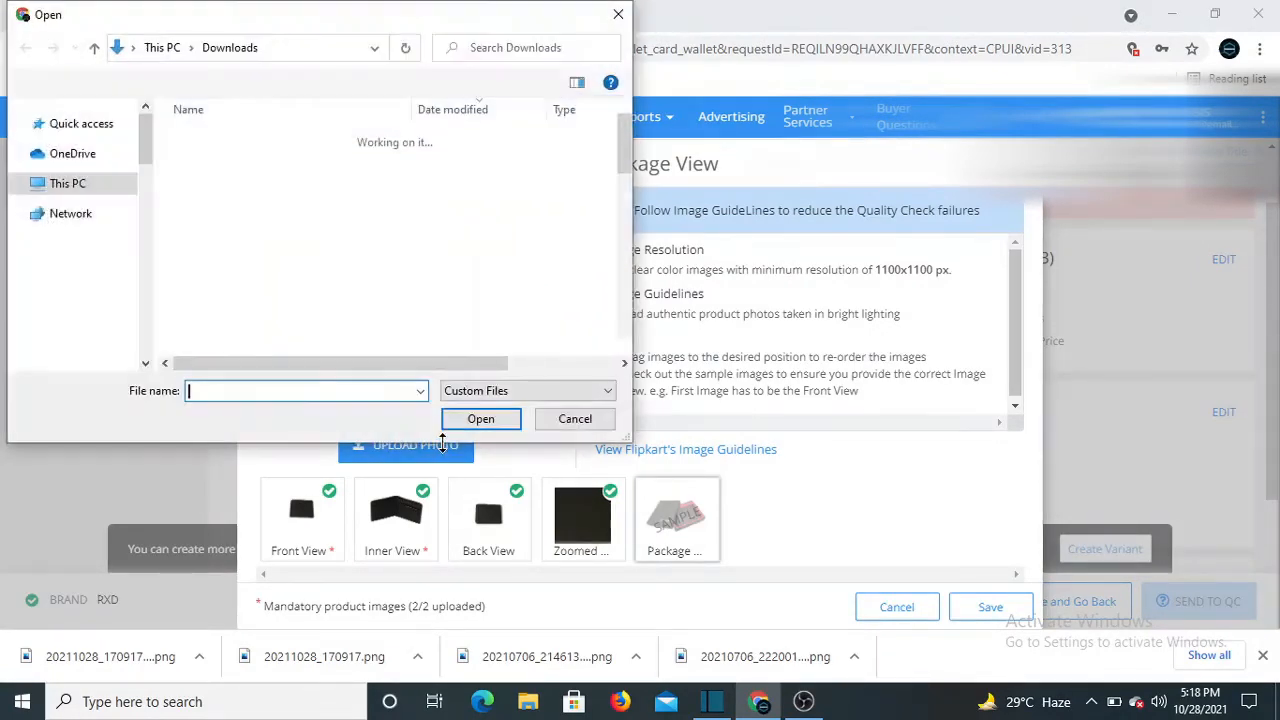
pyautogui.click(295, 183)
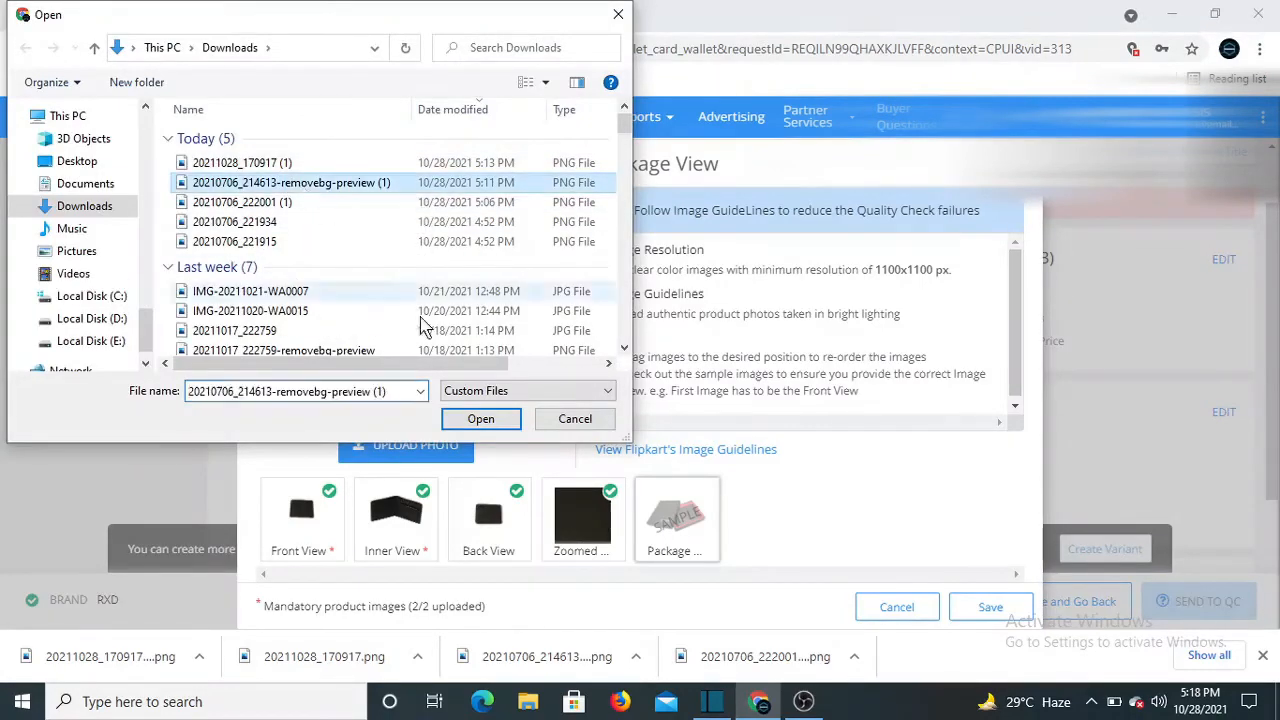
pyautogui.click(480, 419)
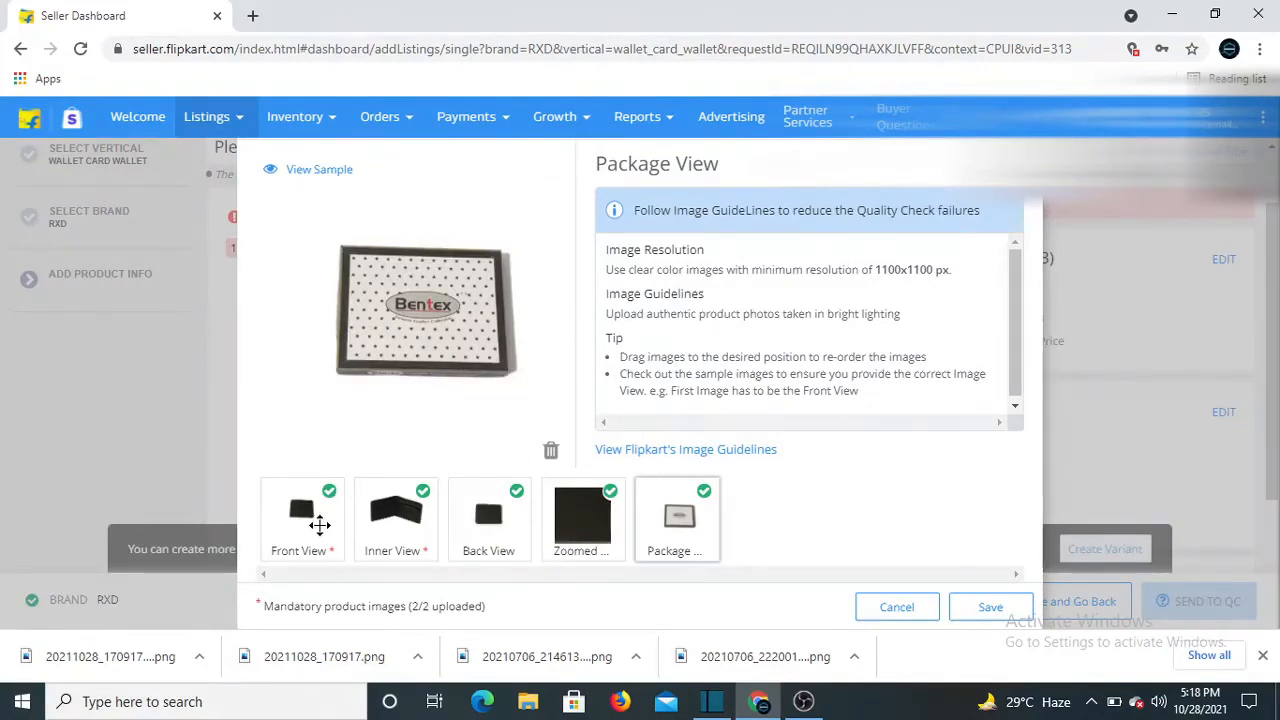
# Review all five uploaded view photos and save them to the listing
pyautogui.click(309, 514)
pyautogui.click(401, 513)
pyautogui.click(487, 513)
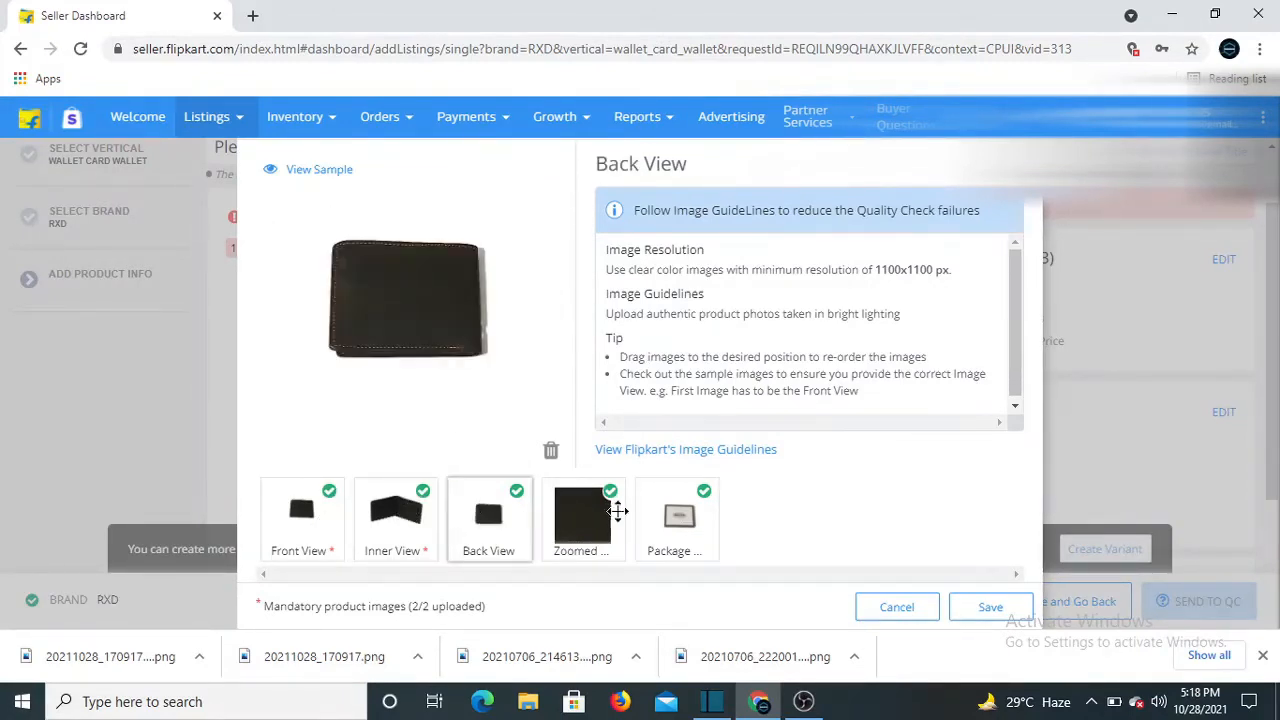
pyautogui.click(584, 516)
pyautogui.click(658, 518)
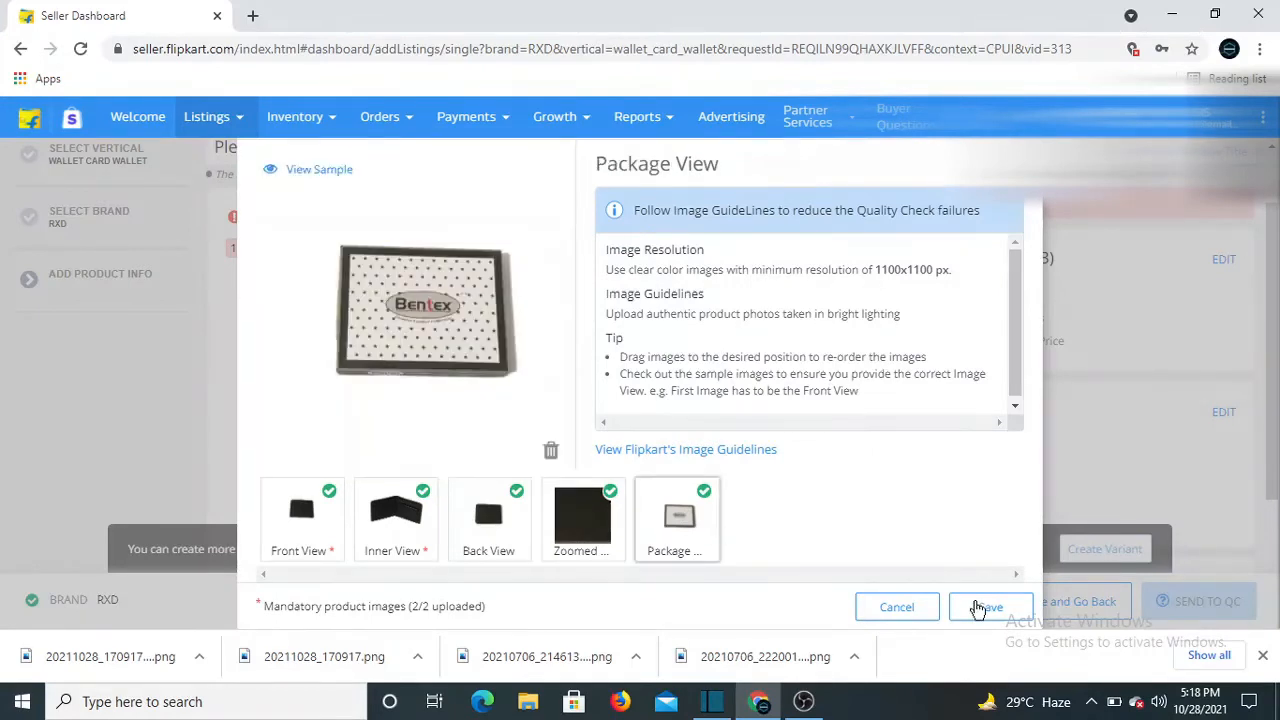
pyautogui.click(979, 605)
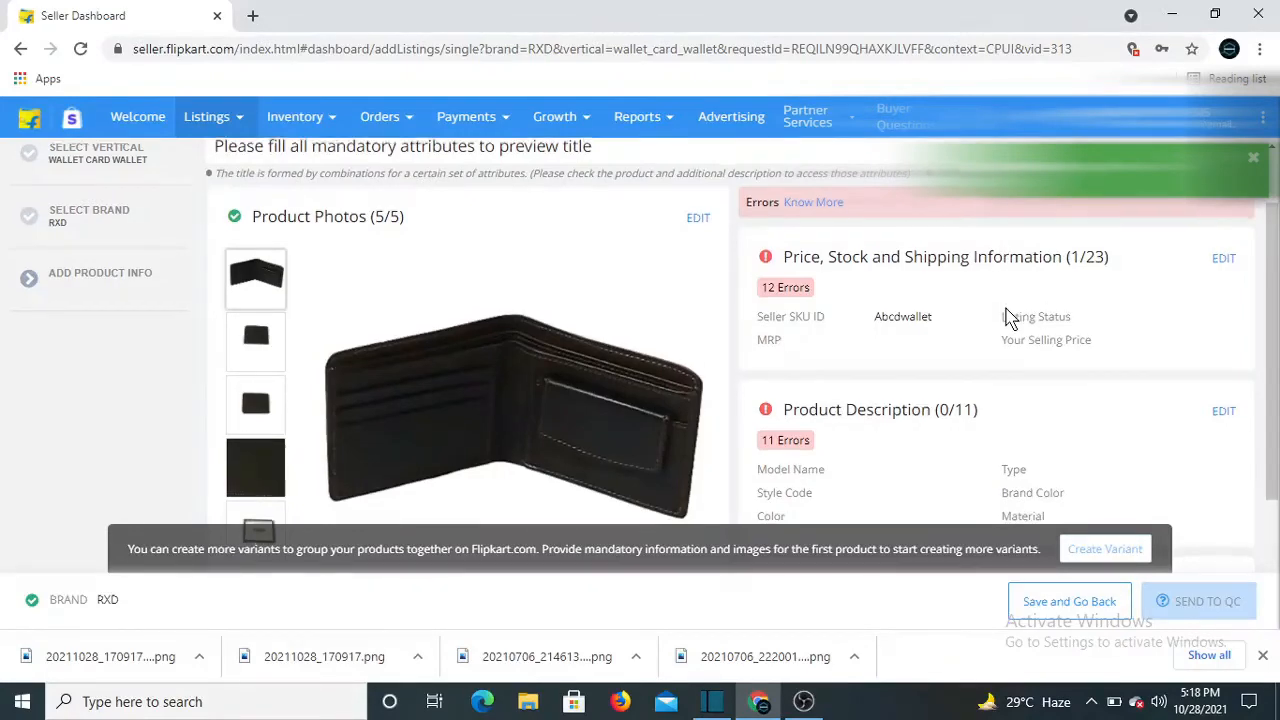
pyautogui.scroll(-2, 1006, 309)
pyautogui.scroll(3, 963, 395)
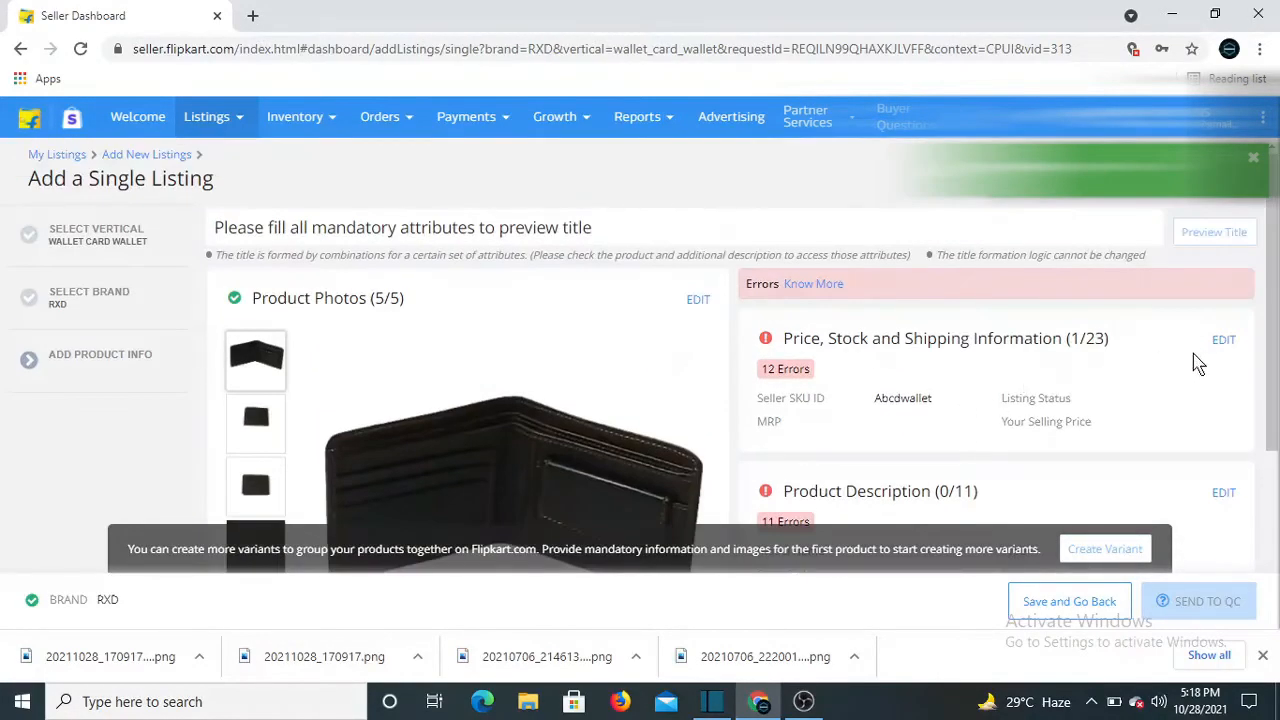
# In Price, Stock and Shipping, change the SKU to abcdwallet11 and set listing status Active
pyautogui.click(1225, 340)
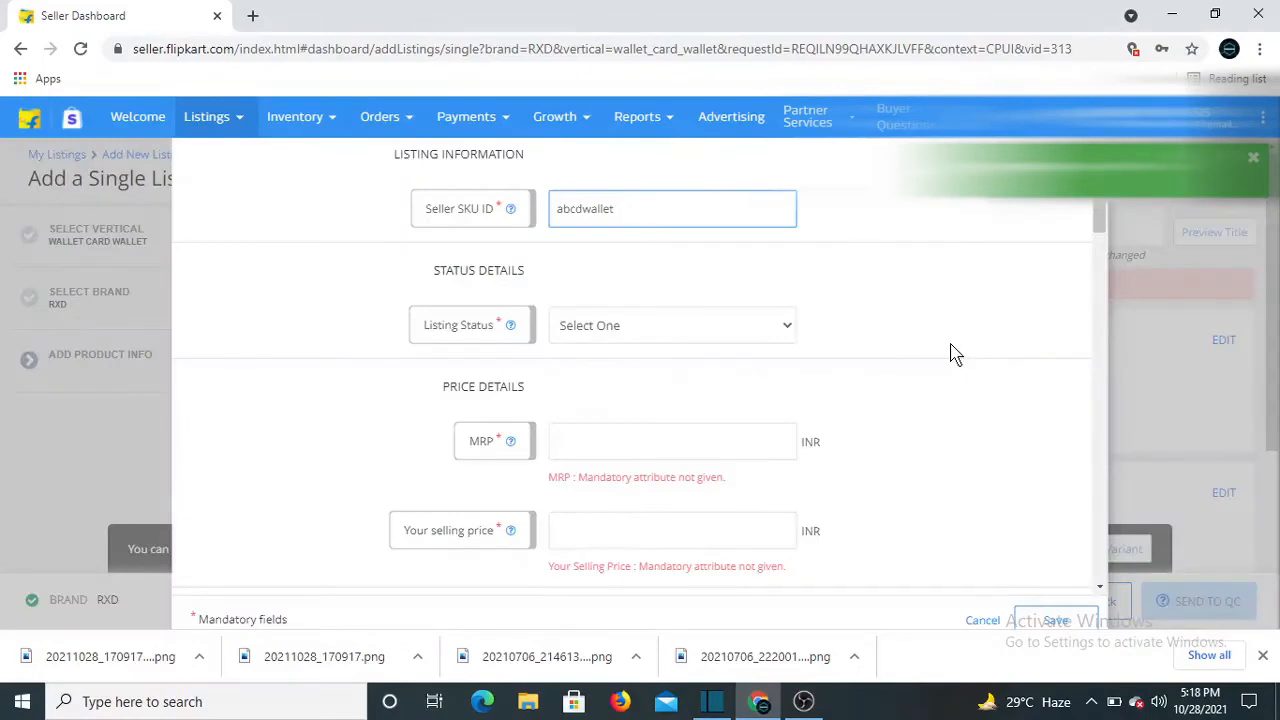
pyautogui.click(638, 216)
pyautogui.write('11')
pyautogui.click(610, 333)
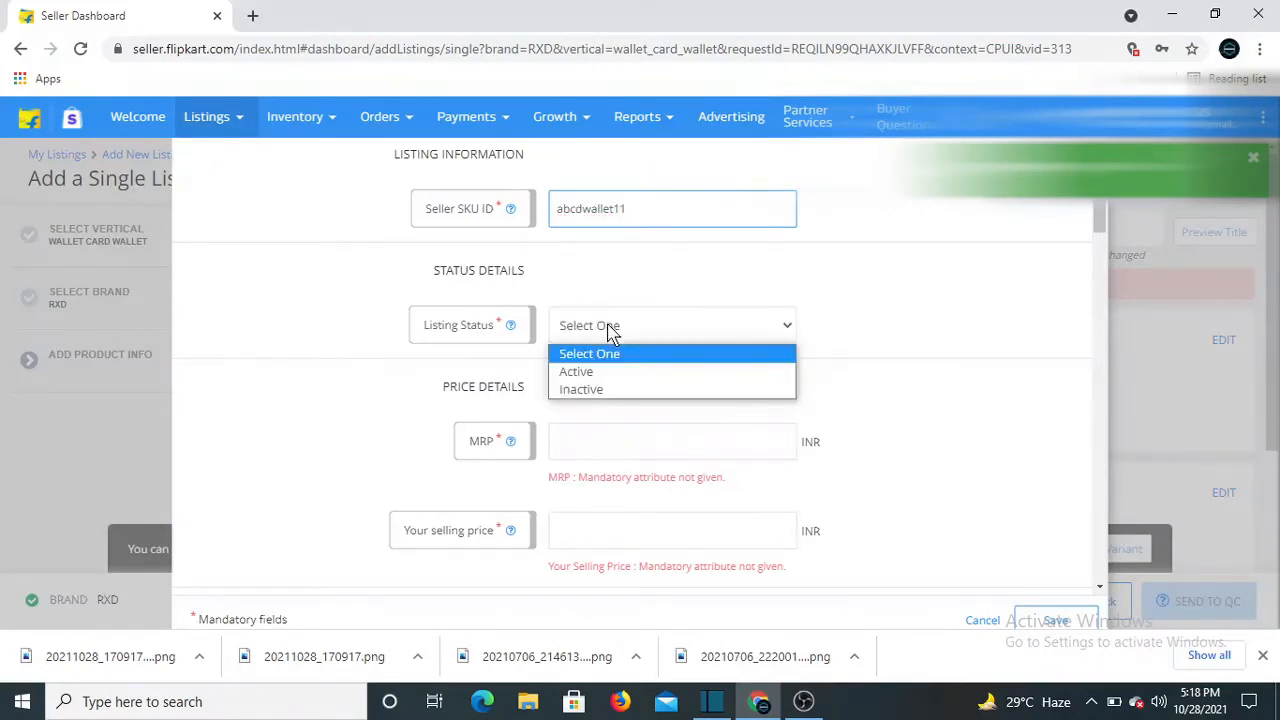
pyautogui.click(590, 376)
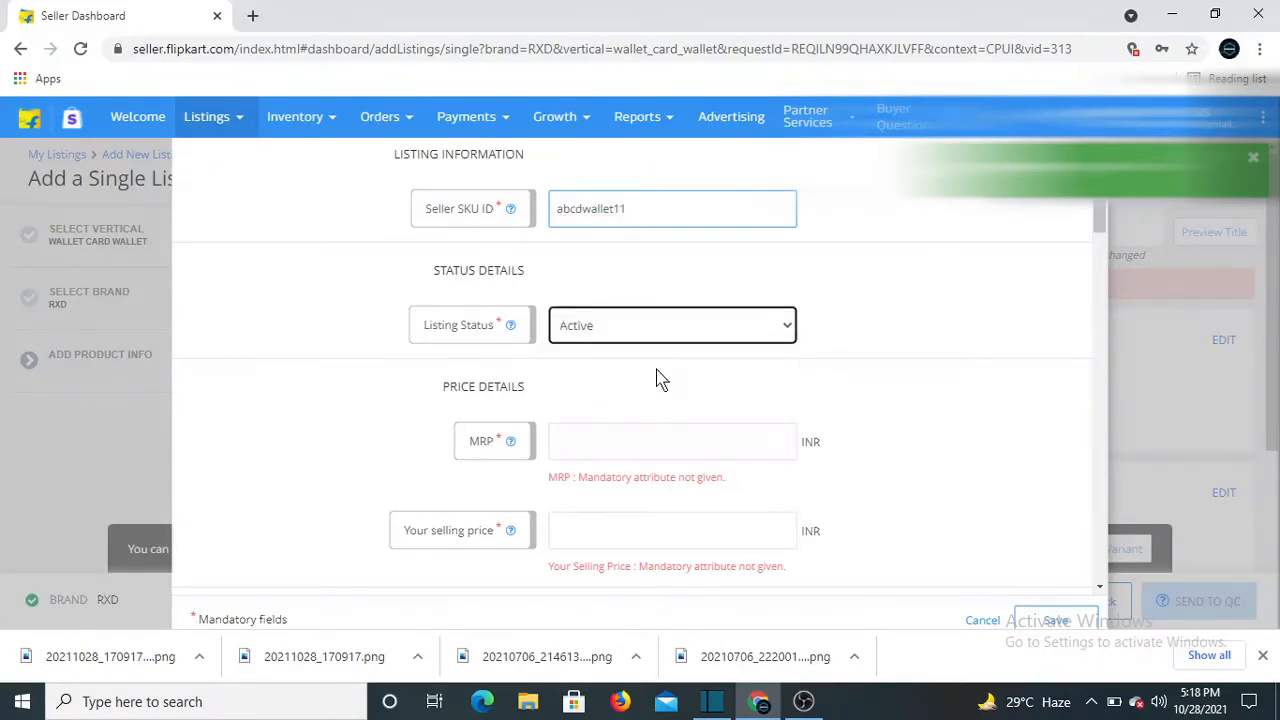
# Enter MRP 899 INR and selling price 229 INR
pyautogui.scroll(-1, 634, 400)
pyautogui.click(560, 354)
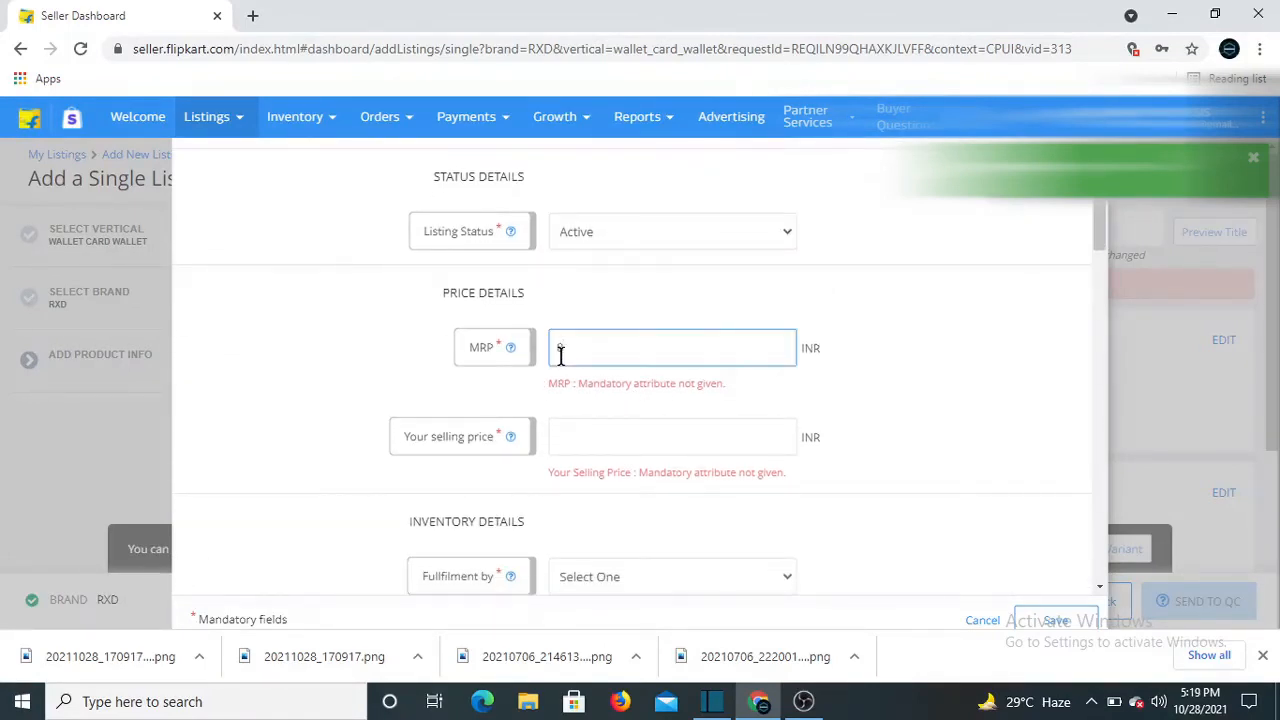
pyautogui.write('899')
pyautogui.click(592, 434)
pyautogui.moveTo(510, 440)
pyautogui.write('299')
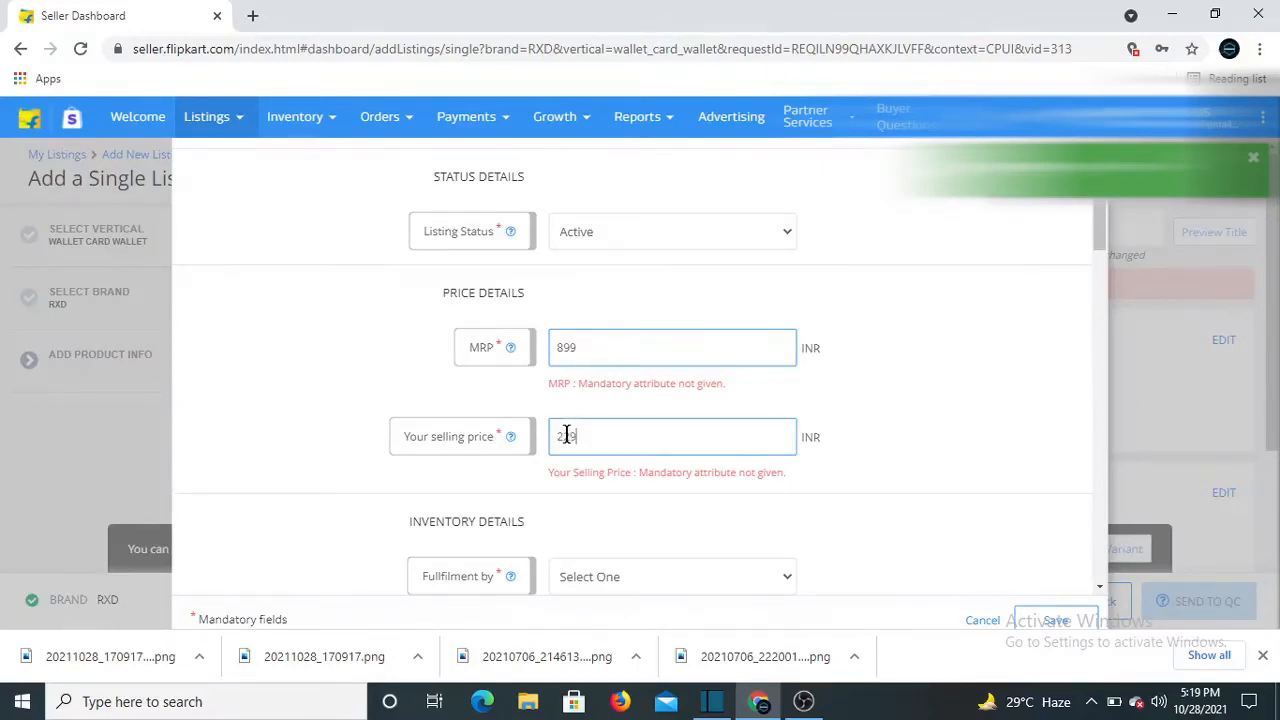
pyautogui.scroll(-1, 380, 491)
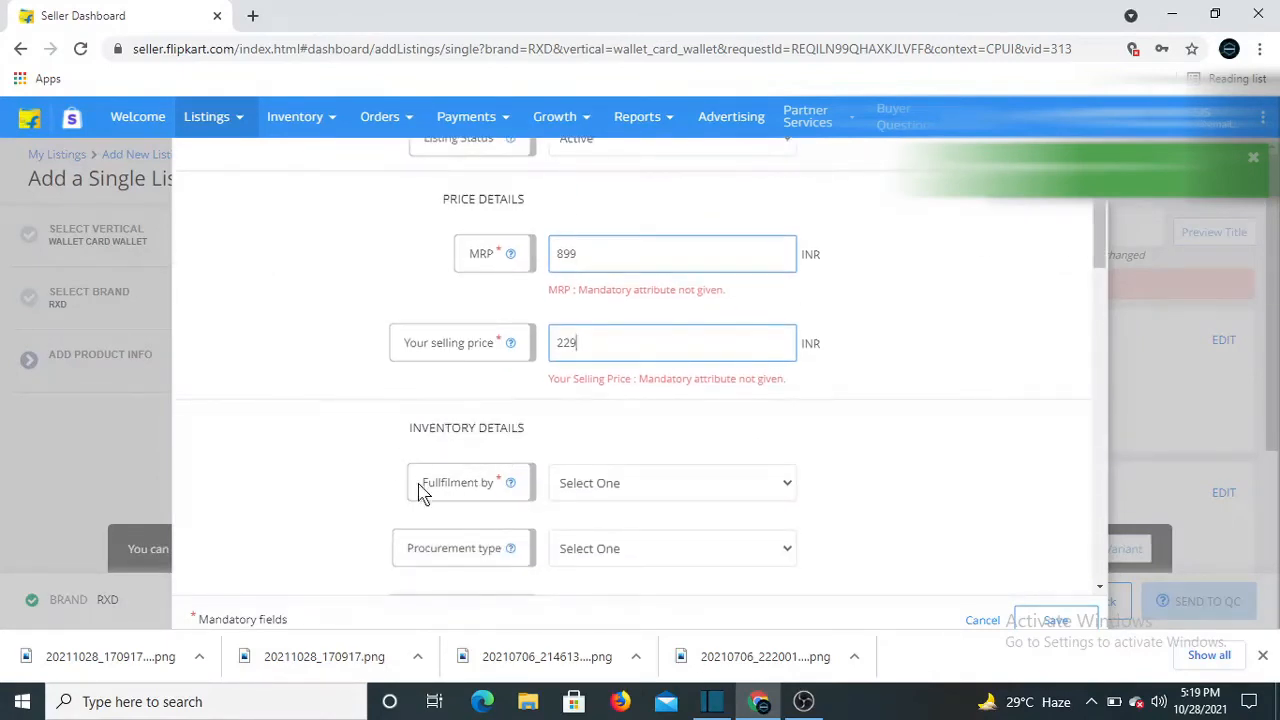
# Set fulfilment by Seller, procurement type Instock, and procurement SLA 2 days
pyautogui.click(584, 490)
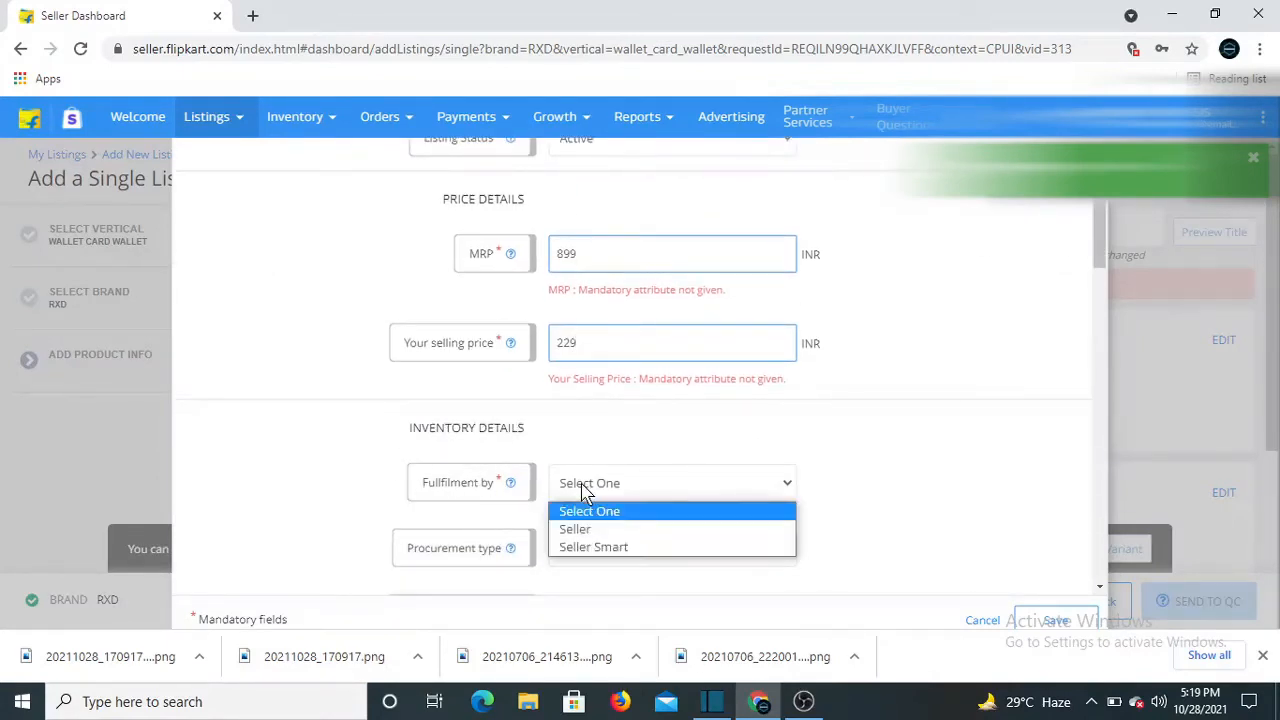
pyautogui.click(578, 530)
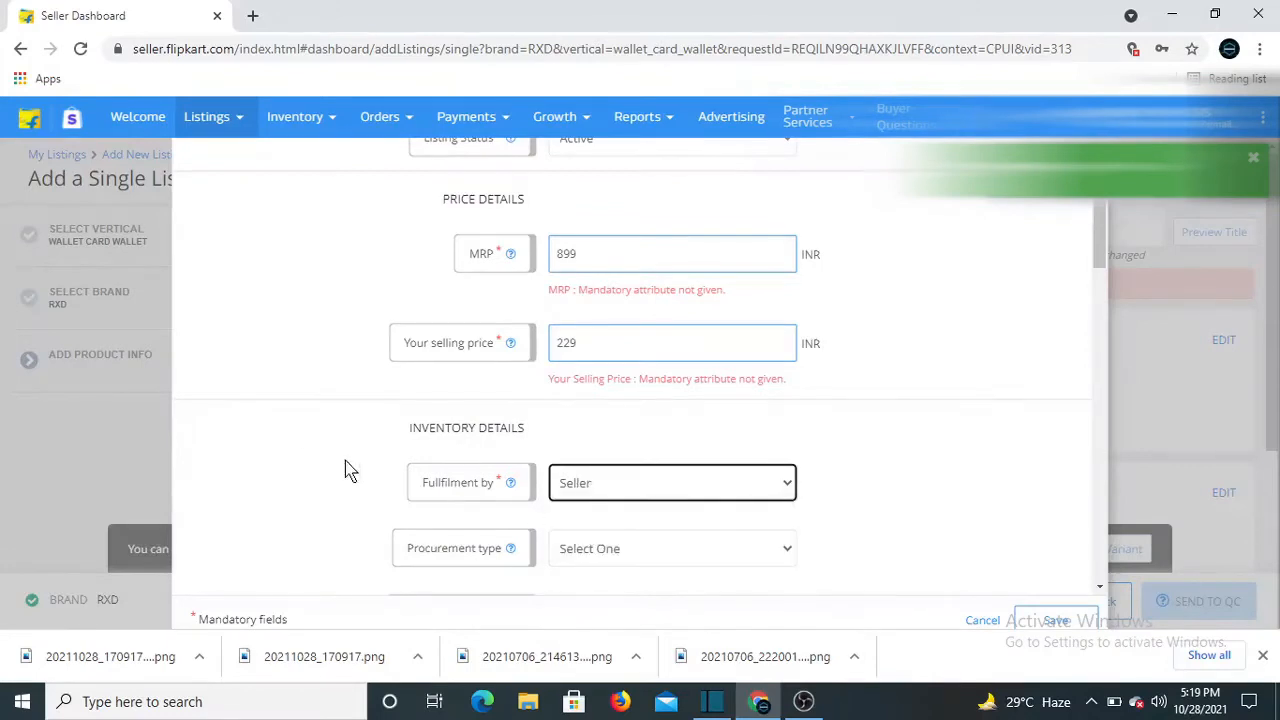
pyautogui.scroll(-1, 300, 461)
pyautogui.scroll(-1, 298, 461)
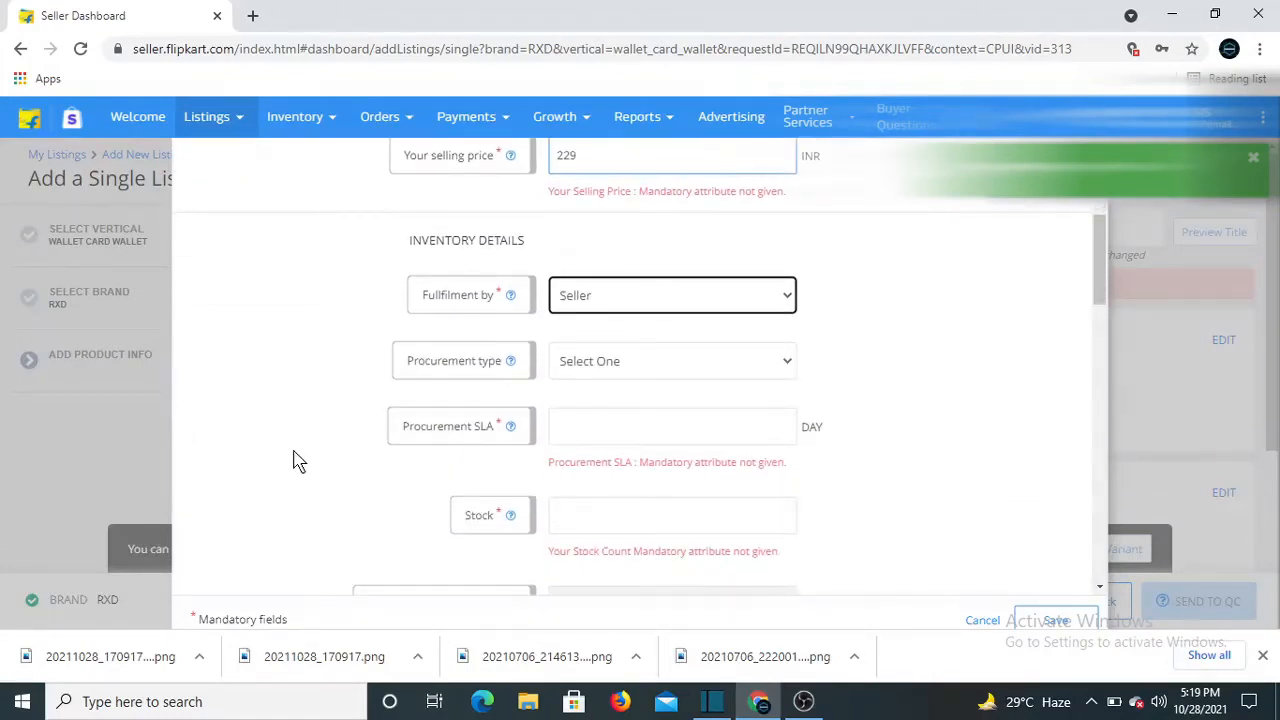
pyautogui.click(643, 367)
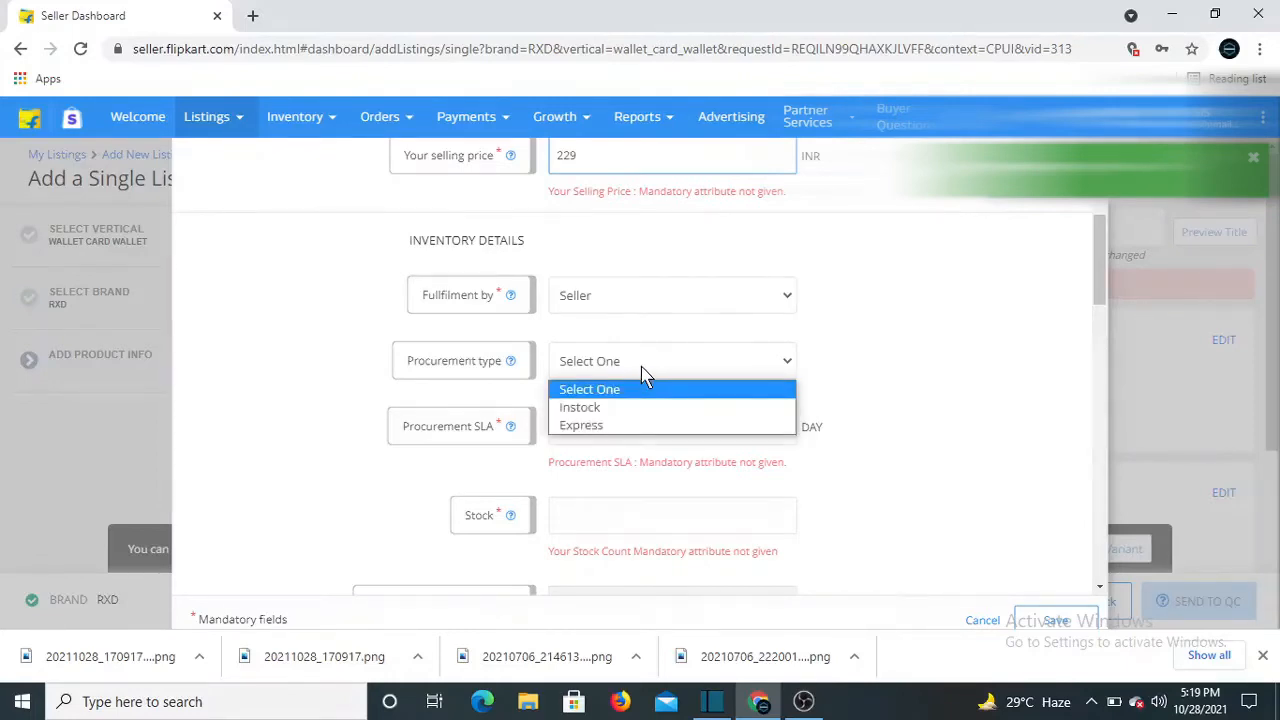
pyautogui.click(602, 408)
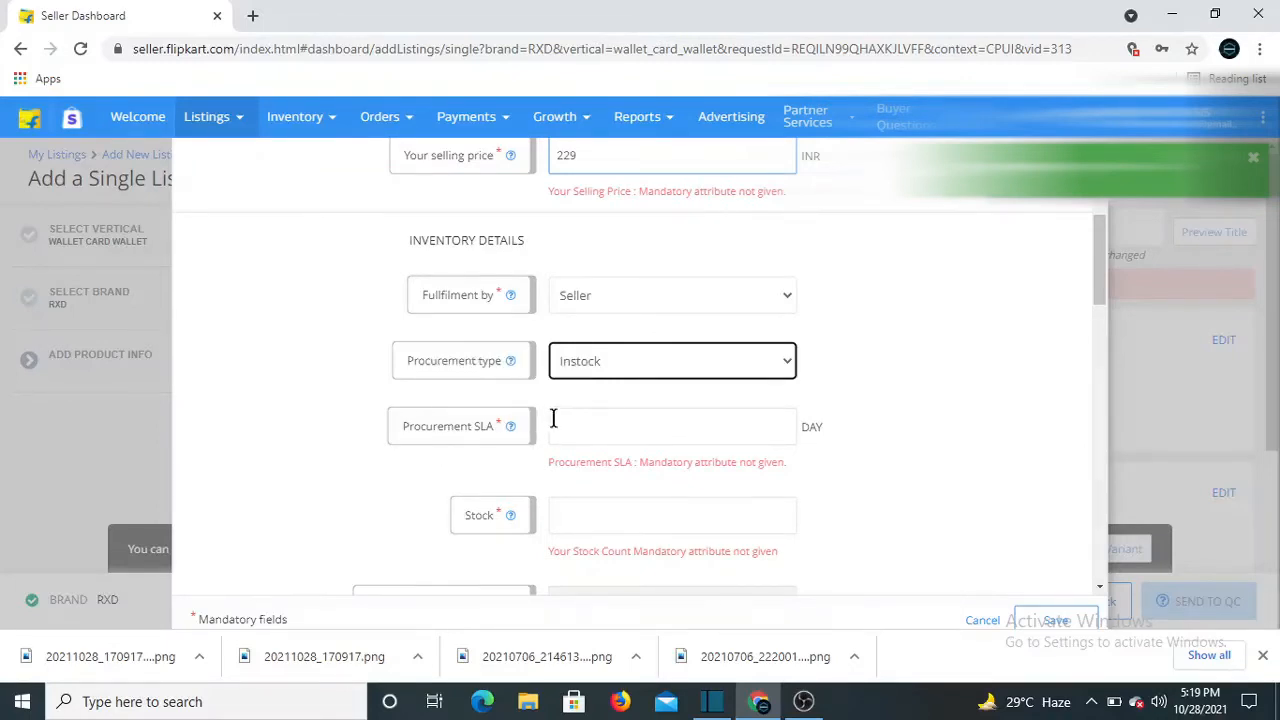
pyautogui.click(619, 430)
pyautogui.write('2')
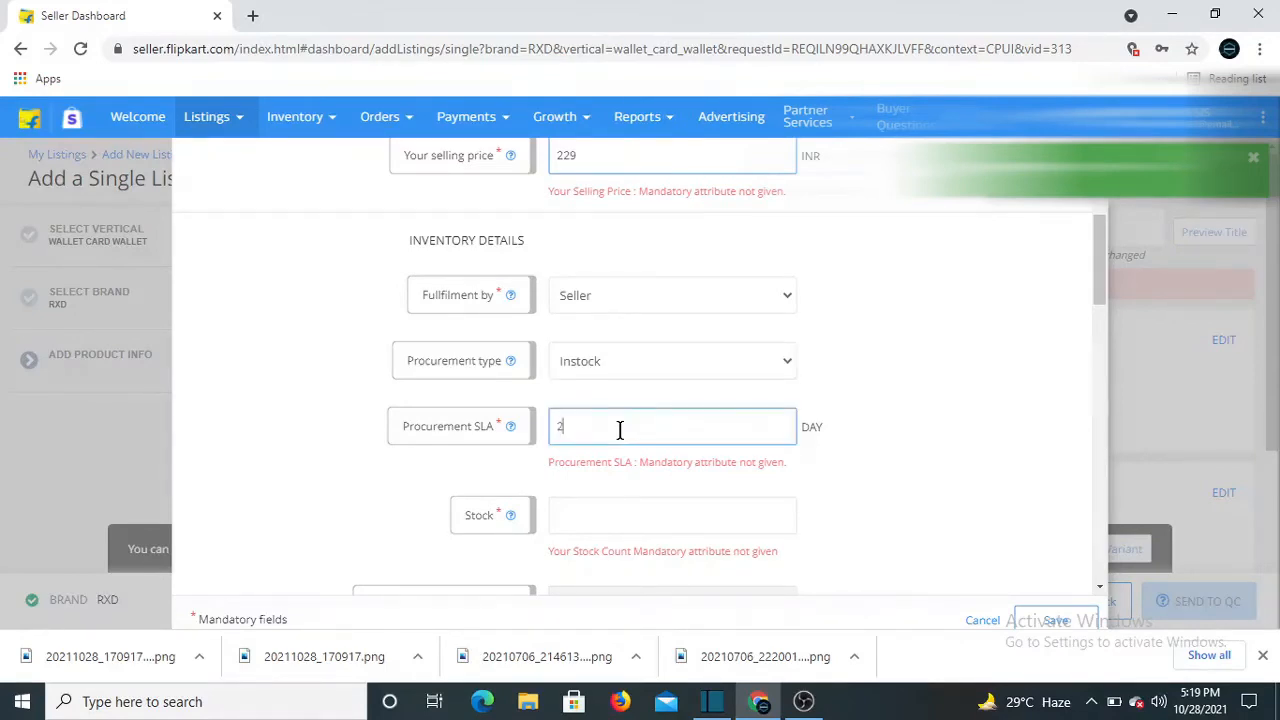
# Set stock to 5 and choose Flipkart as the shipping provider
pyautogui.scroll(-2, 480, 500)
pyautogui.click(577, 323)
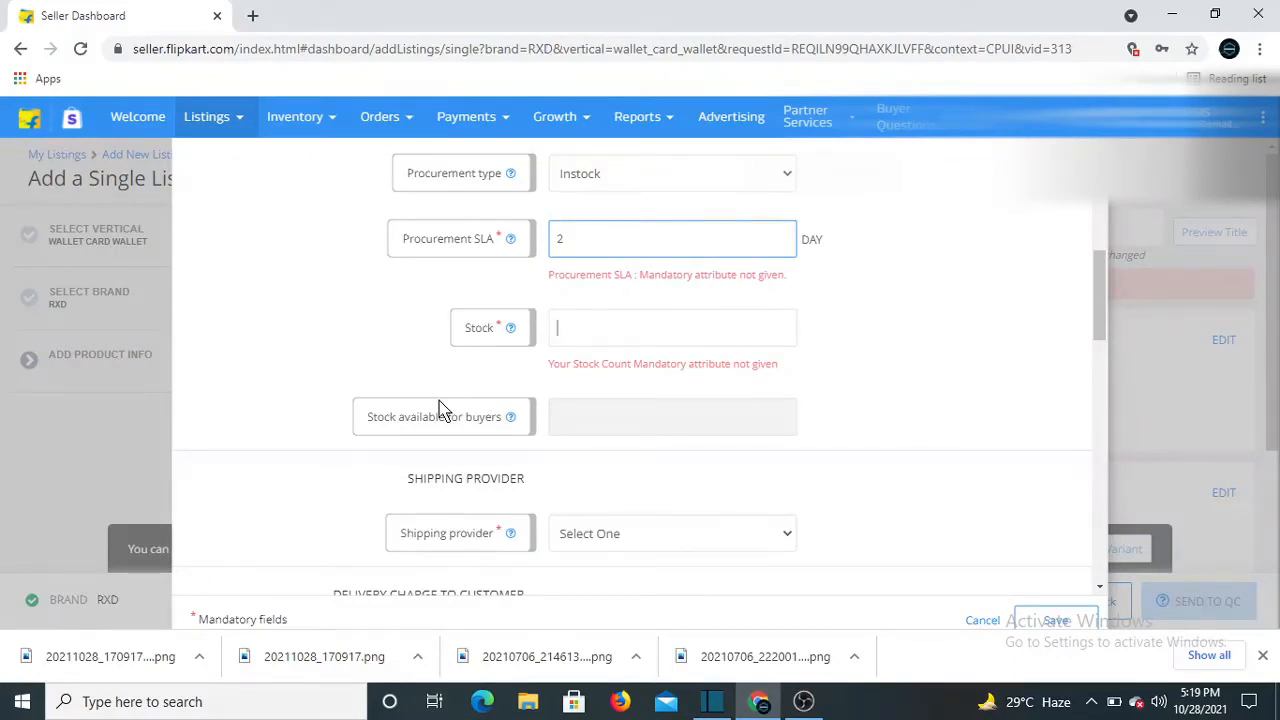
pyautogui.write('5')
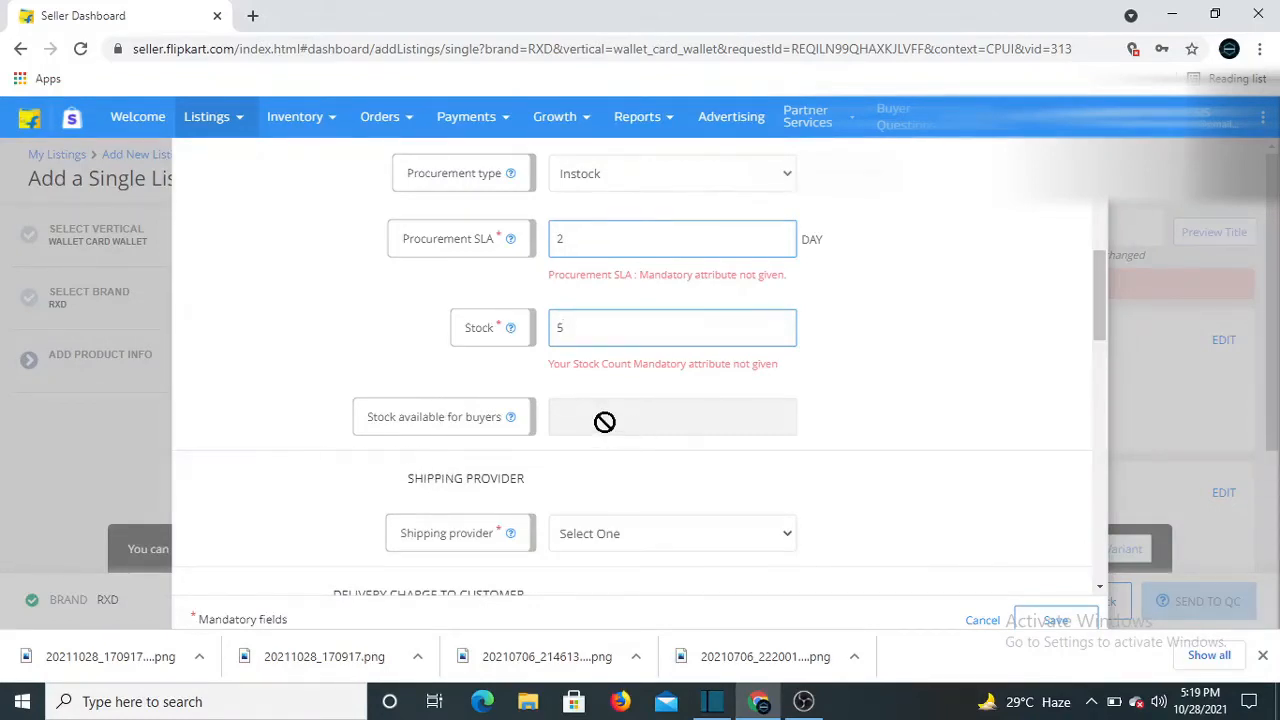
pyautogui.scroll(-2, 604, 421)
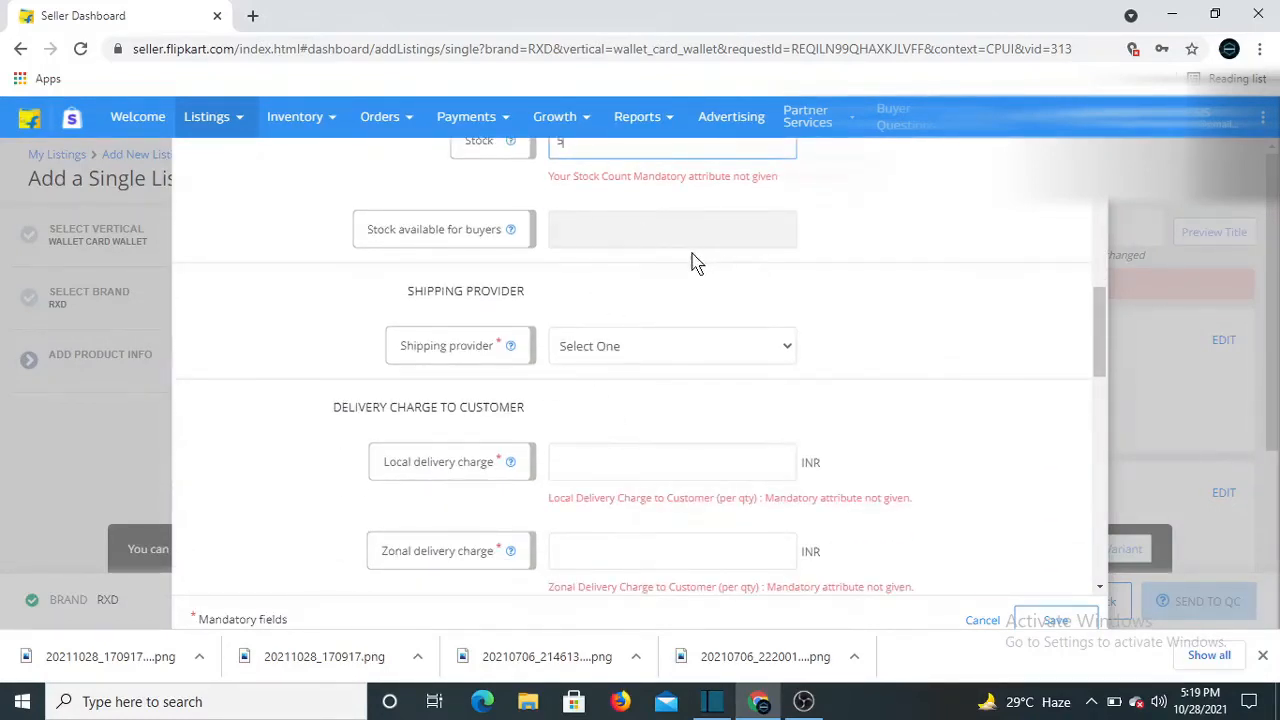
pyautogui.click(660, 350)
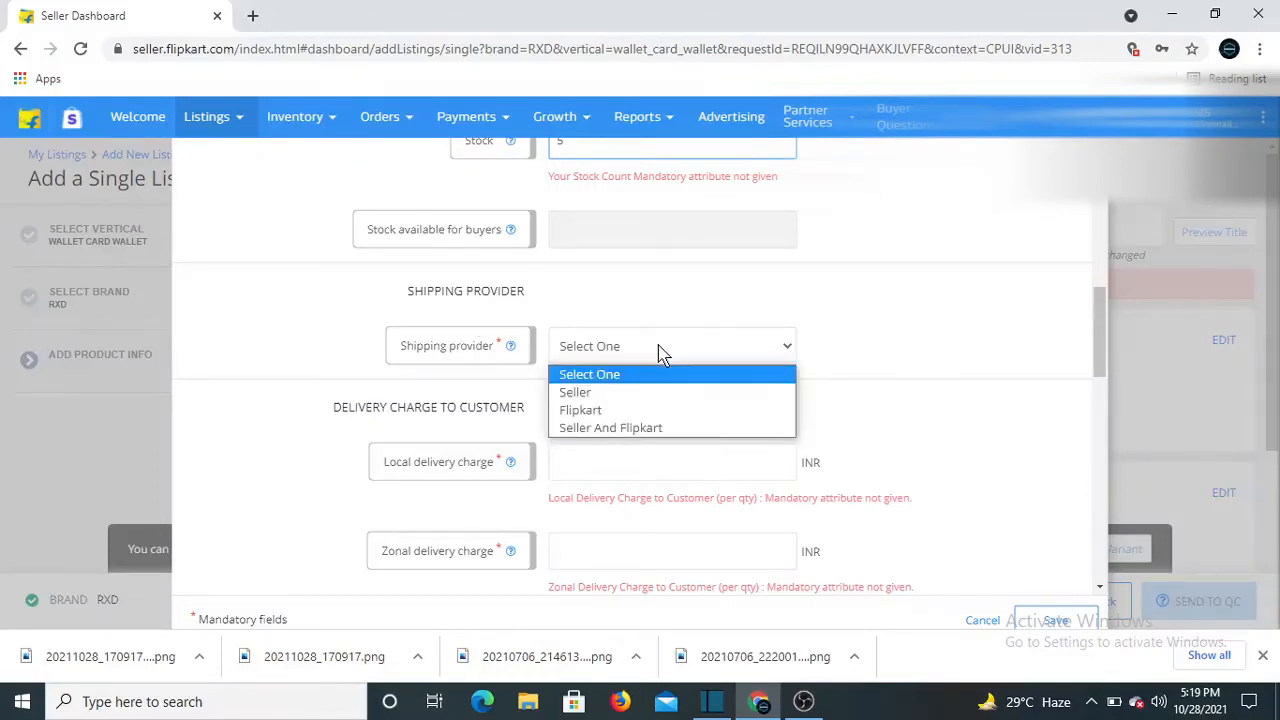
pyautogui.click(598, 411)
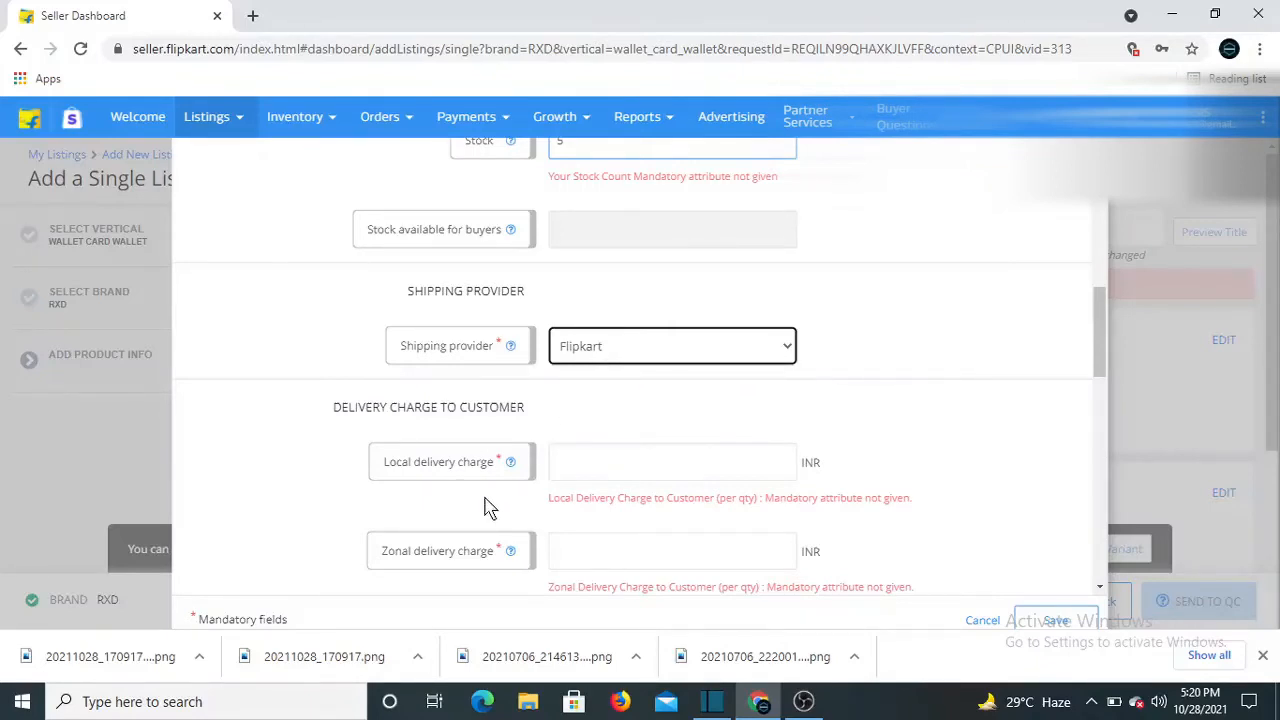
pyautogui.scroll(-1, 486, 508)
# Set the local, zonal and national delivery charges to 30, 43 and 60 INR
pyautogui.click(612, 362)
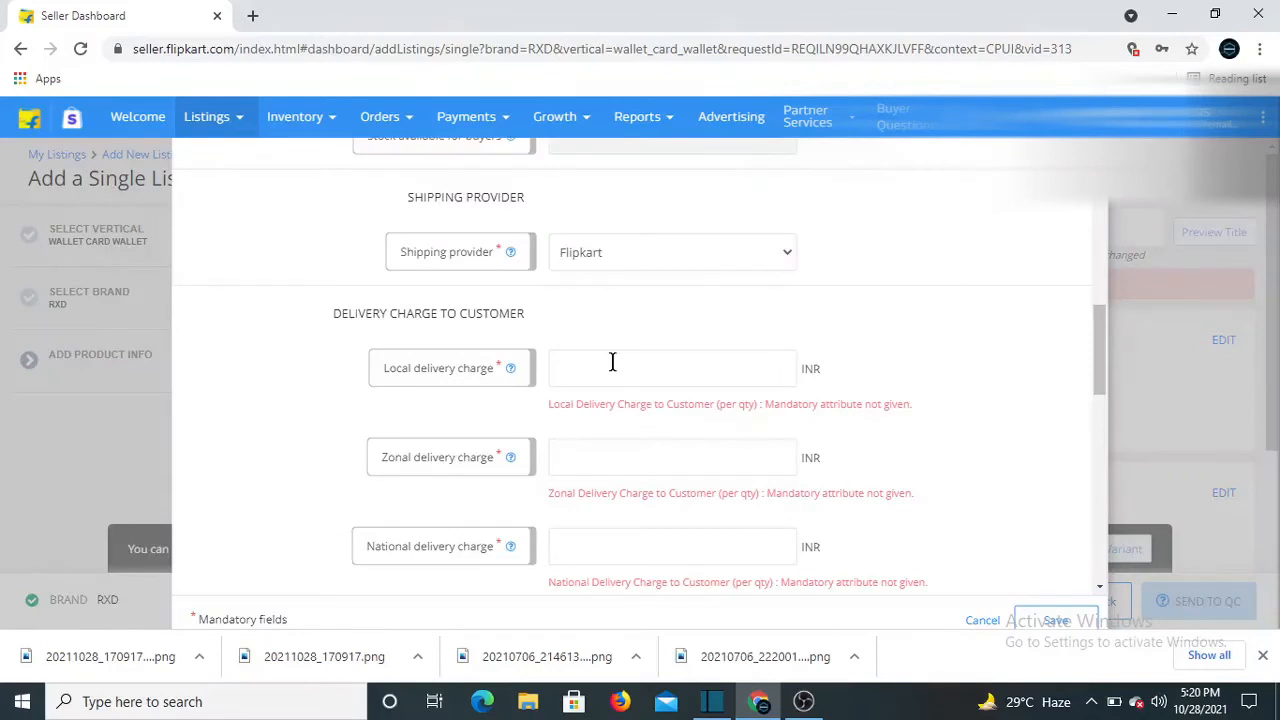
pyautogui.write('30')
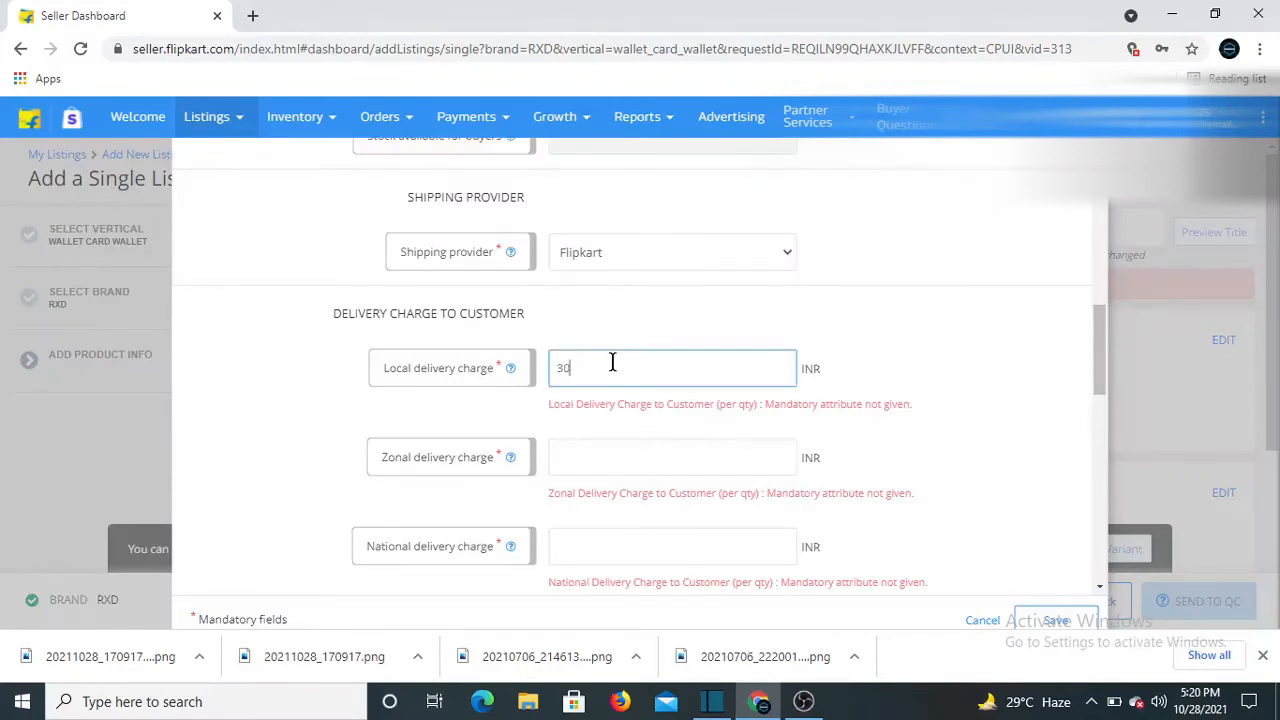
pyautogui.click(606, 469)
pyautogui.write('43')
pyautogui.scroll(-2, 606, 470)
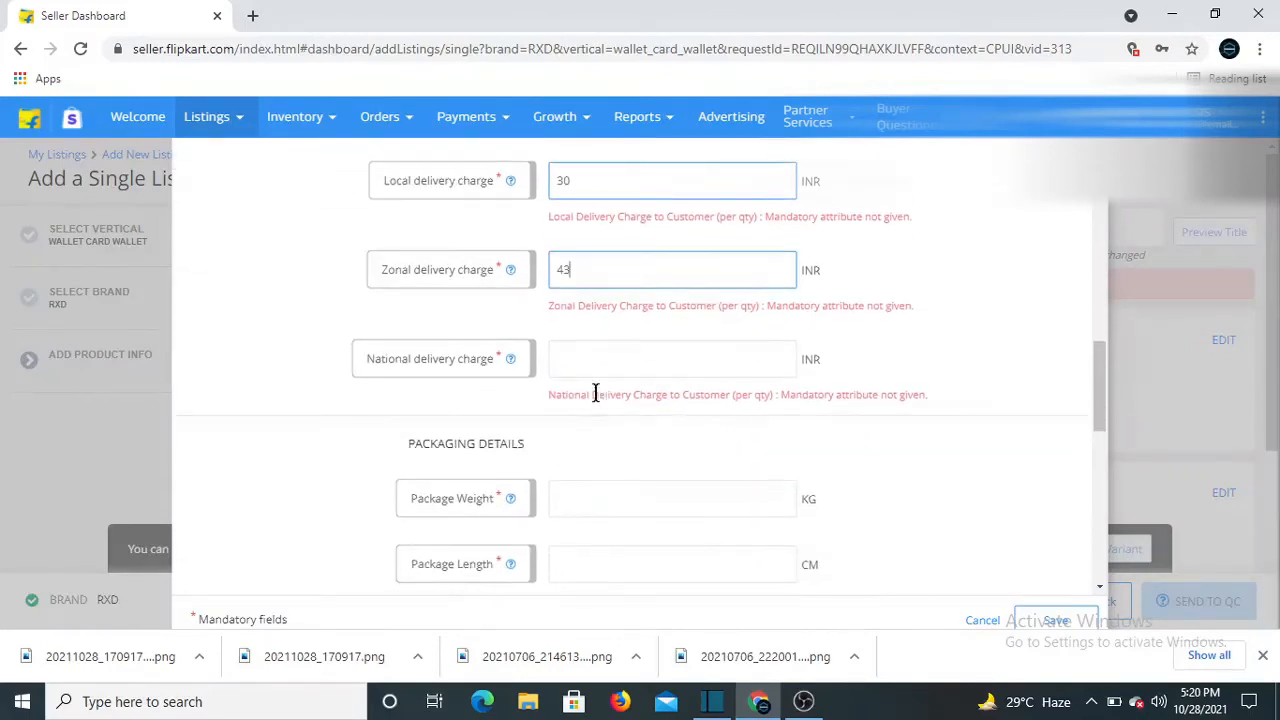
pyautogui.click(594, 368)
pyautogui.write('60')
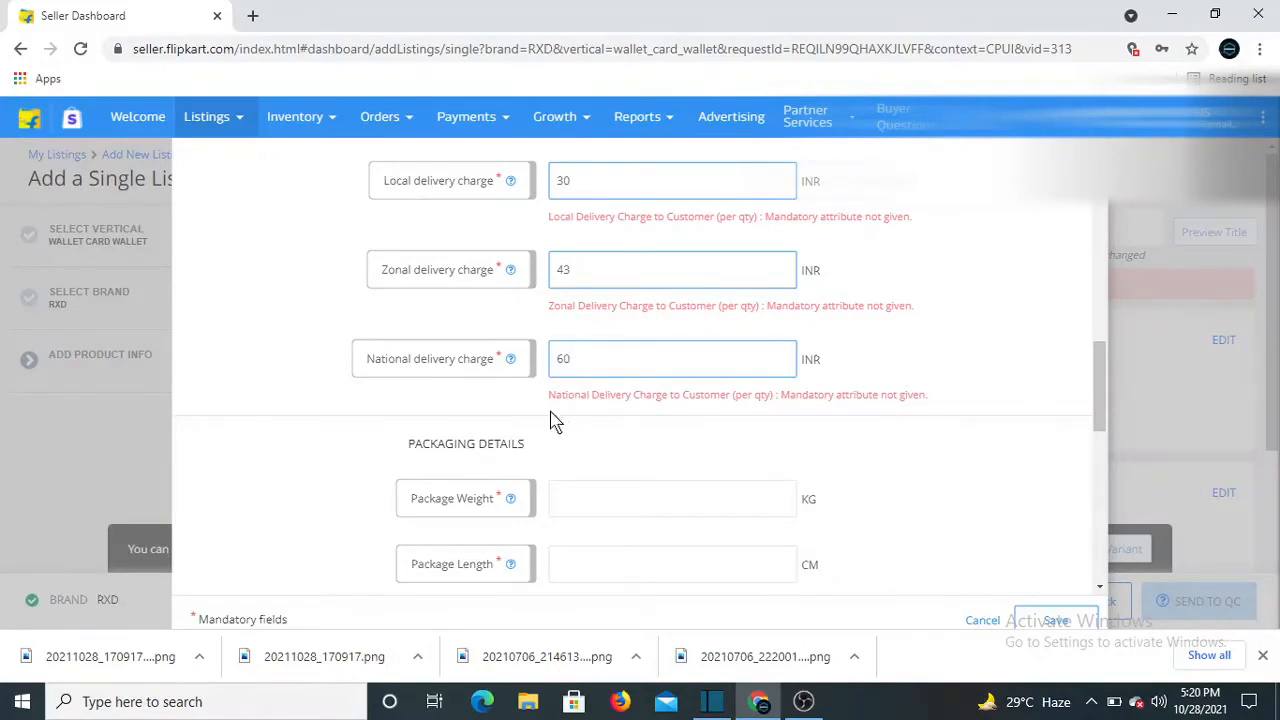
# Set package weight 0.125 kg and dimensions 35.65 × 25.60 × 3 cm
pyautogui.click(572, 490)
pyautogui.scroll(-1, 482, 386)
pyautogui.write('0.125')
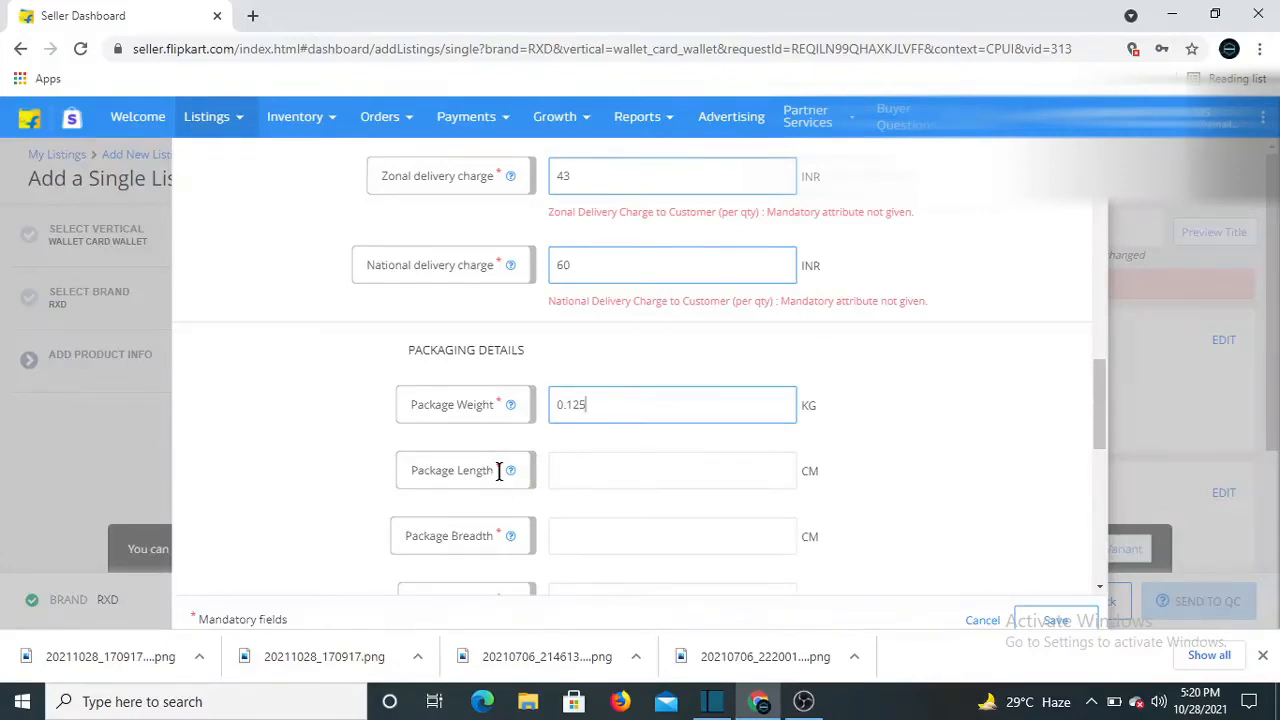
pyautogui.scroll(-1, 471, 374)
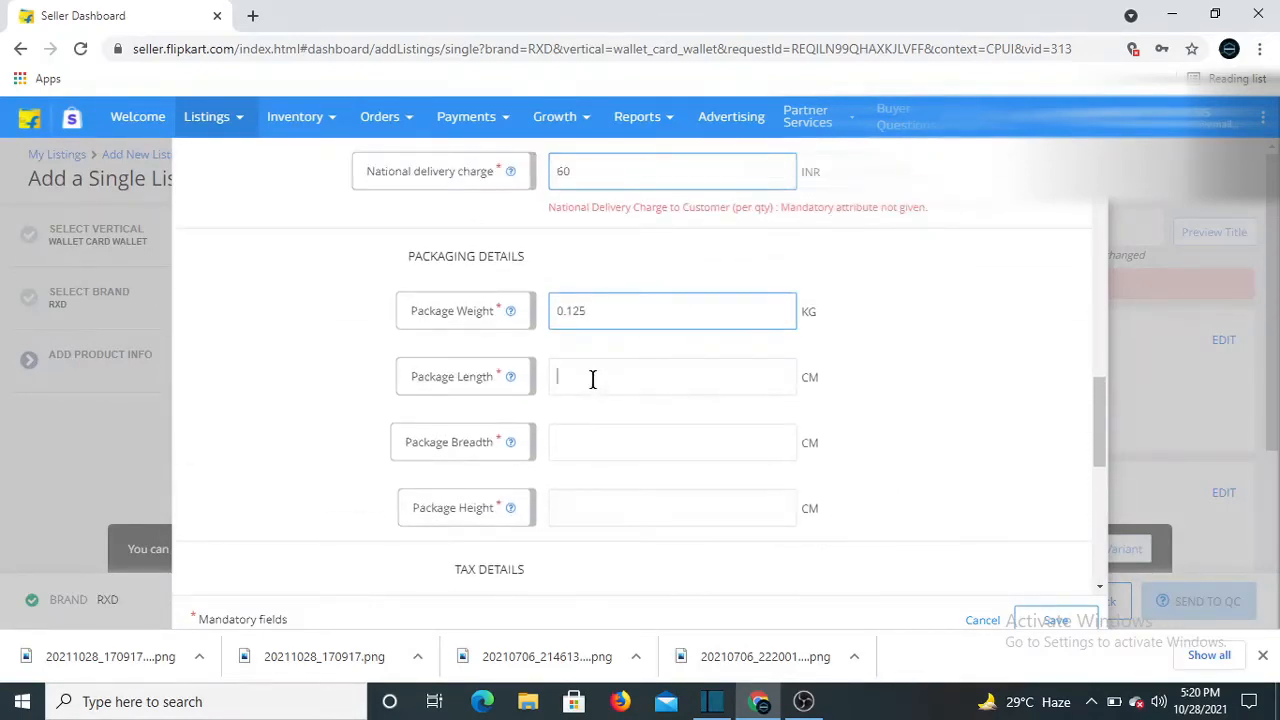
pyautogui.click(592, 379)
pyautogui.write('35.65')
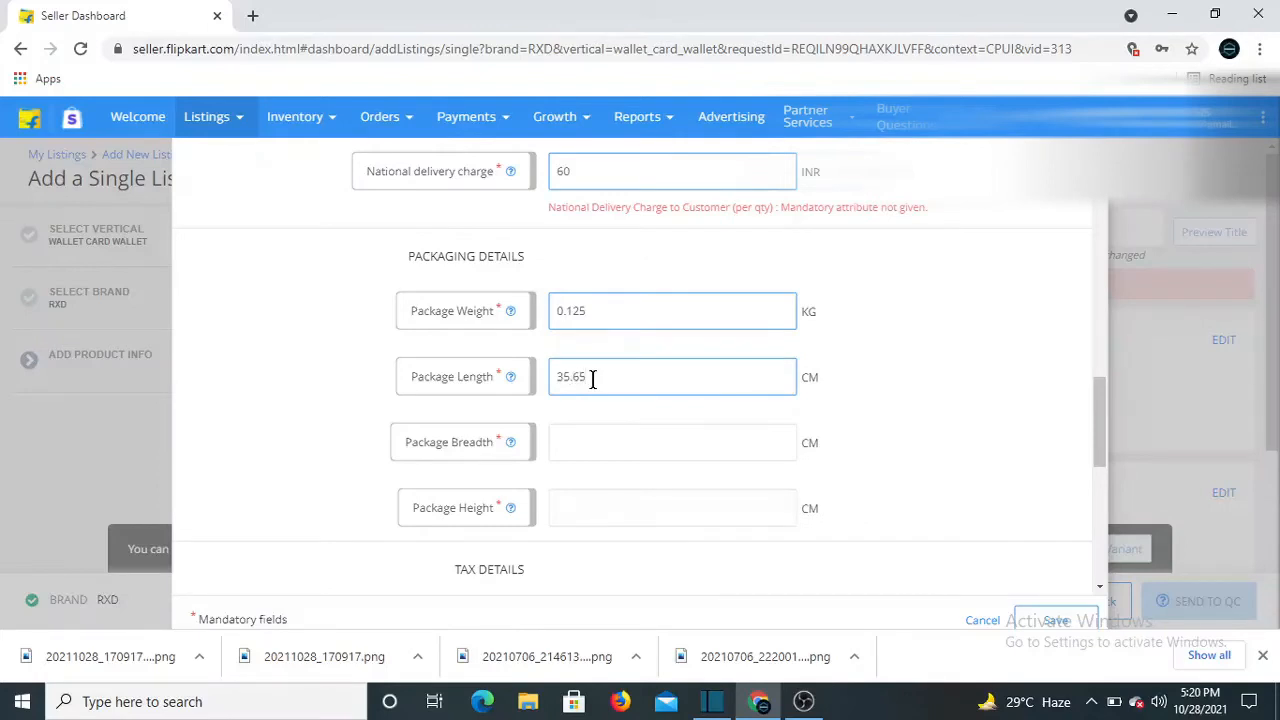
pyautogui.click(574, 434)
pyautogui.write('25.60')
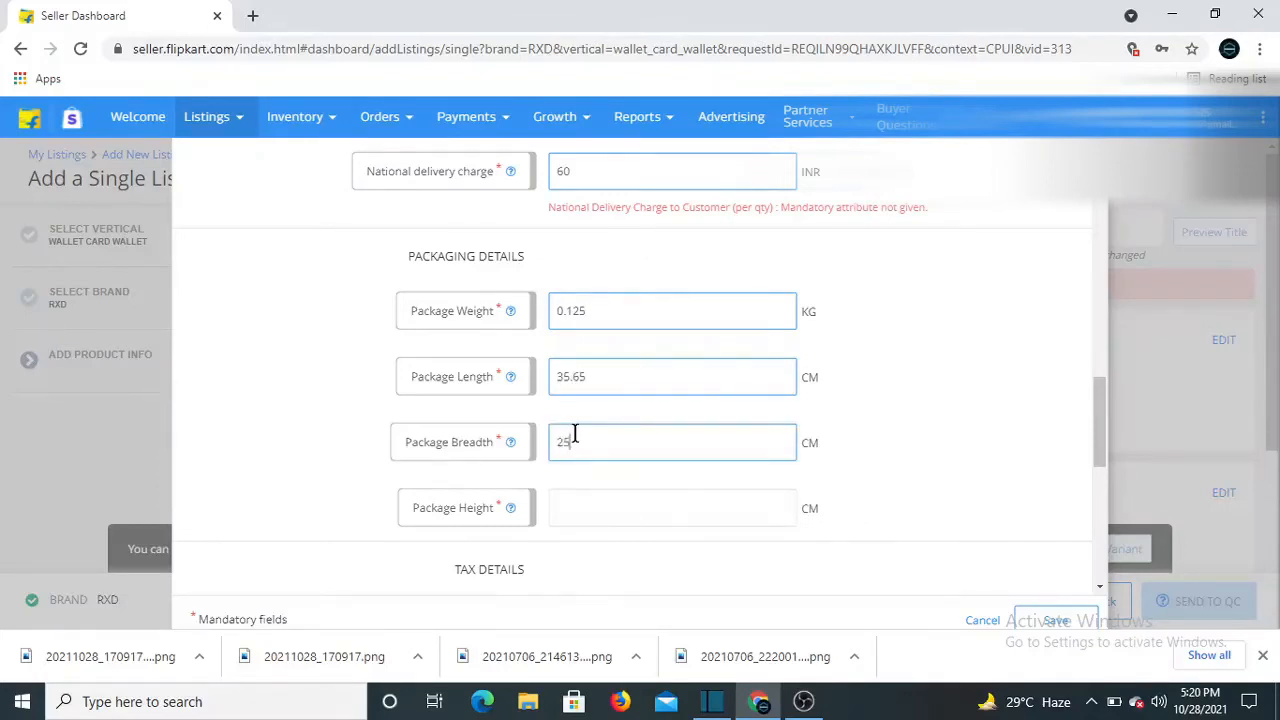
pyautogui.click(572, 516)
pyautogui.write('3')
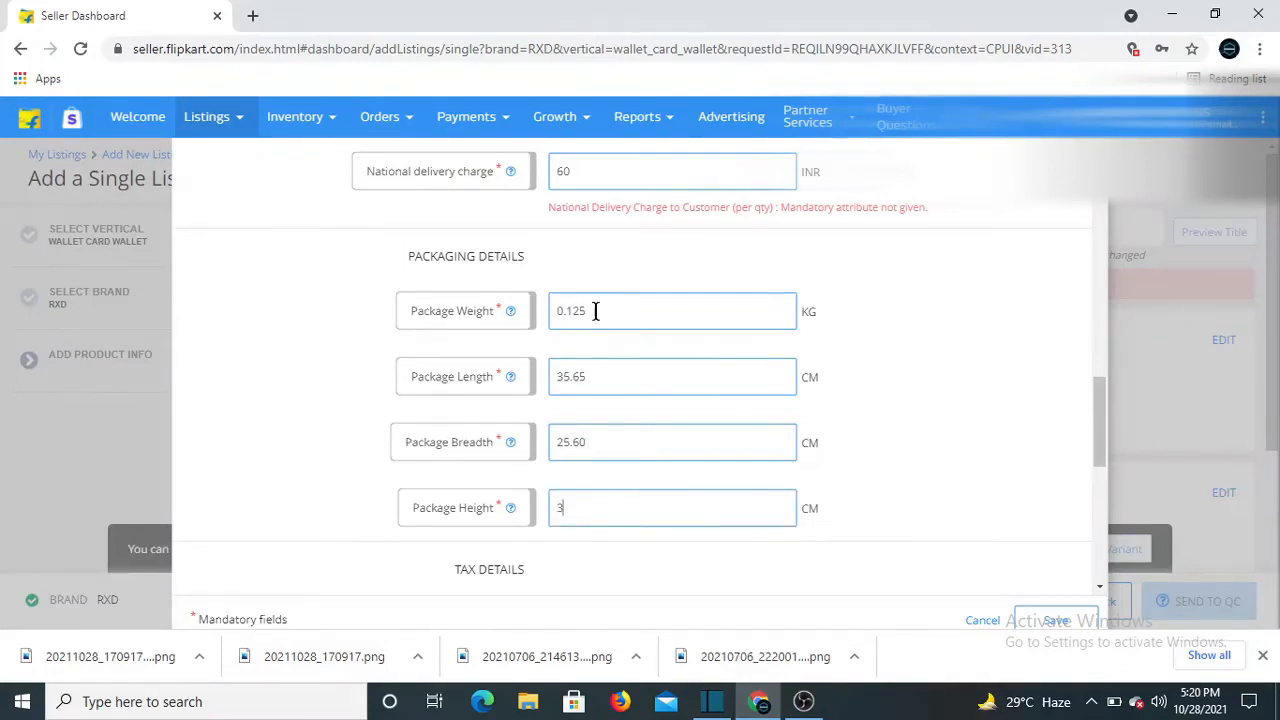
pyautogui.scroll(-2, 450, 525)
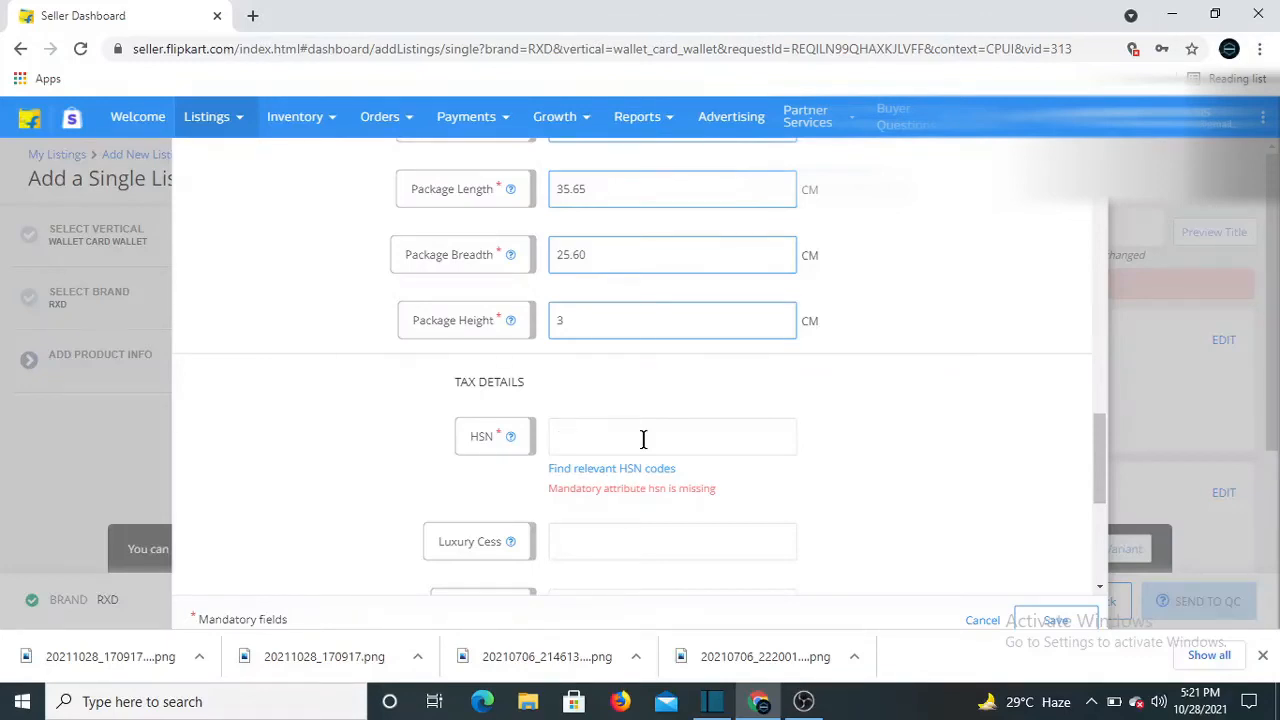
# Enter 4203, set tax code to GST_12 and country of origin to India
pyautogui.write('4203')
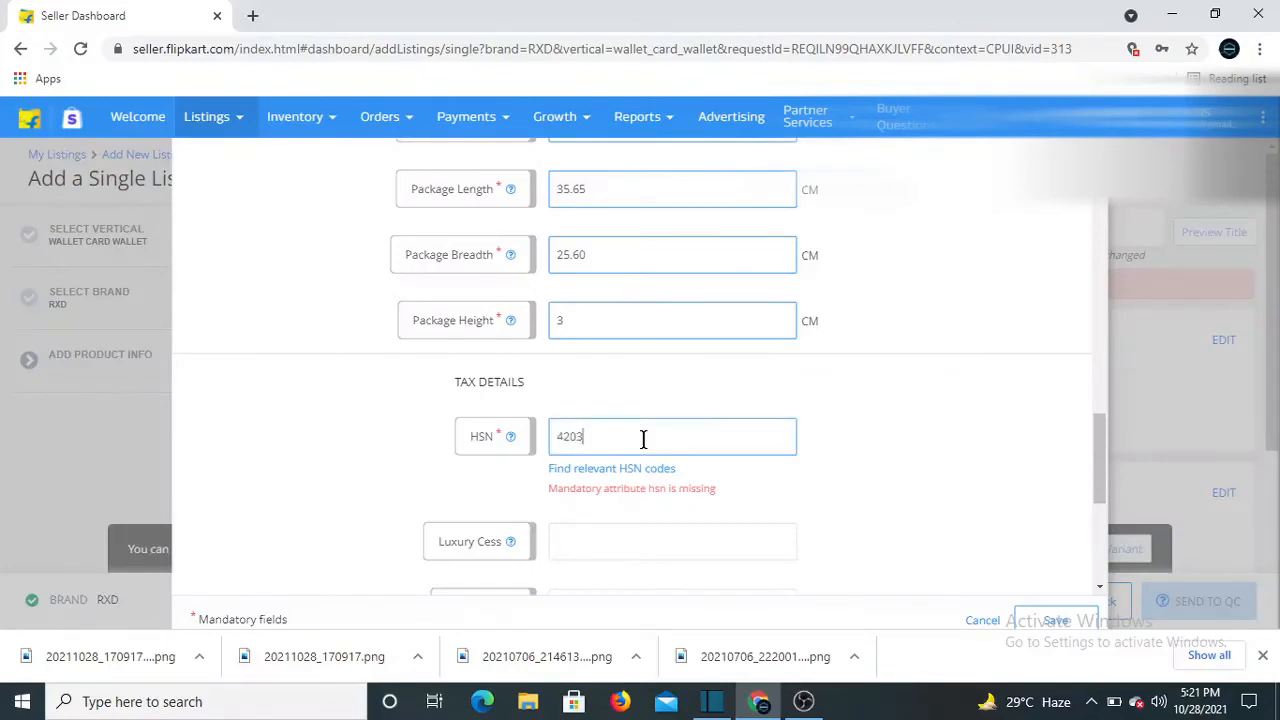
pyautogui.scroll(-1, 591, 523)
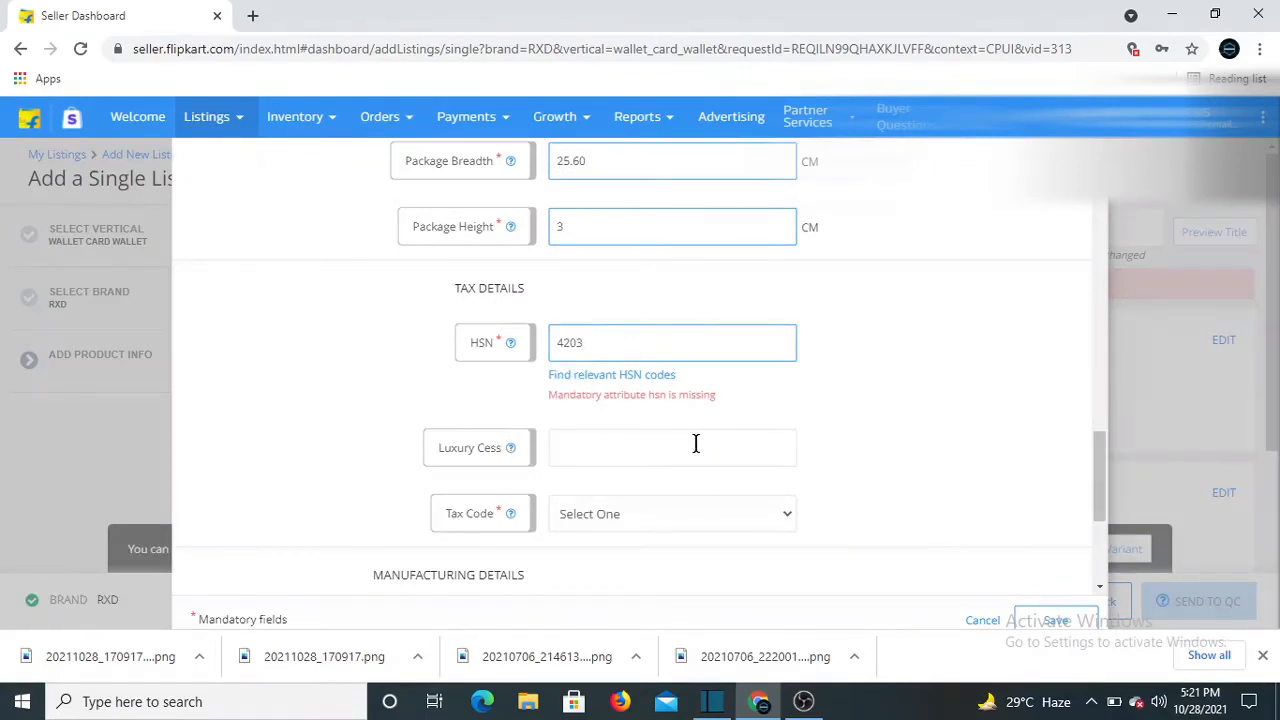
pyautogui.scroll(-1, 614, 500)
pyautogui.click(634, 420)
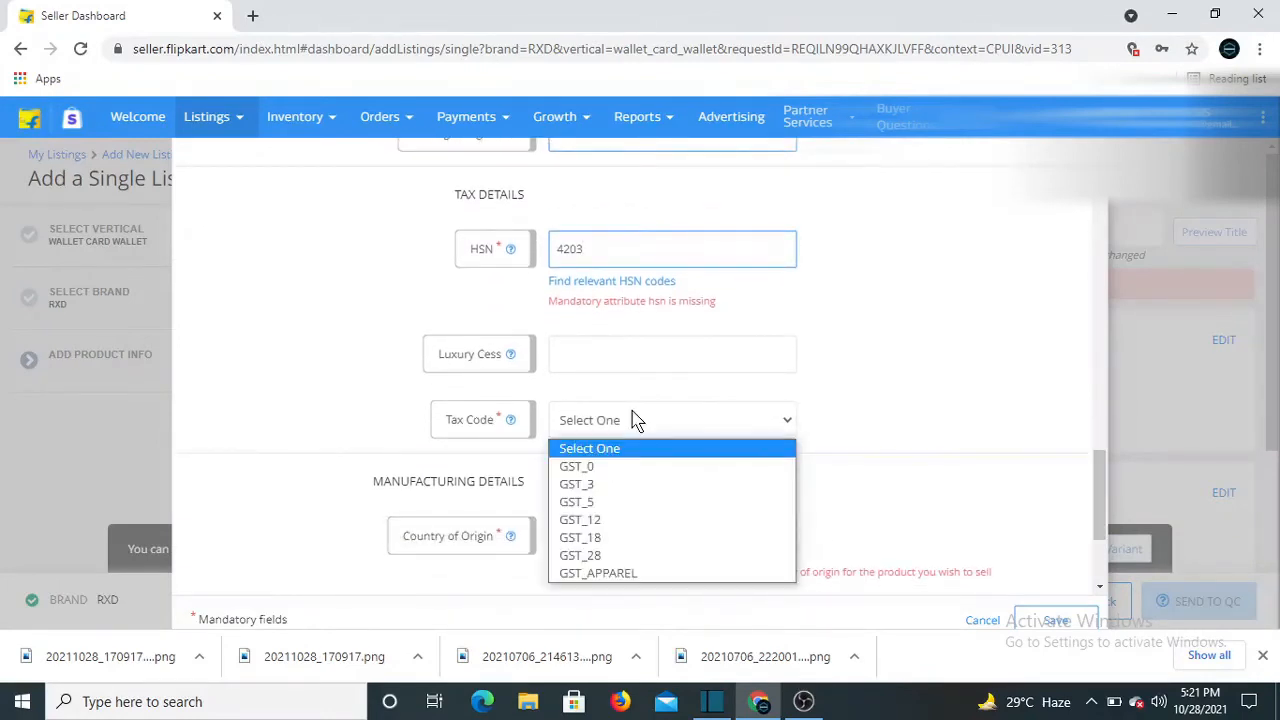
pyautogui.click(578, 520)
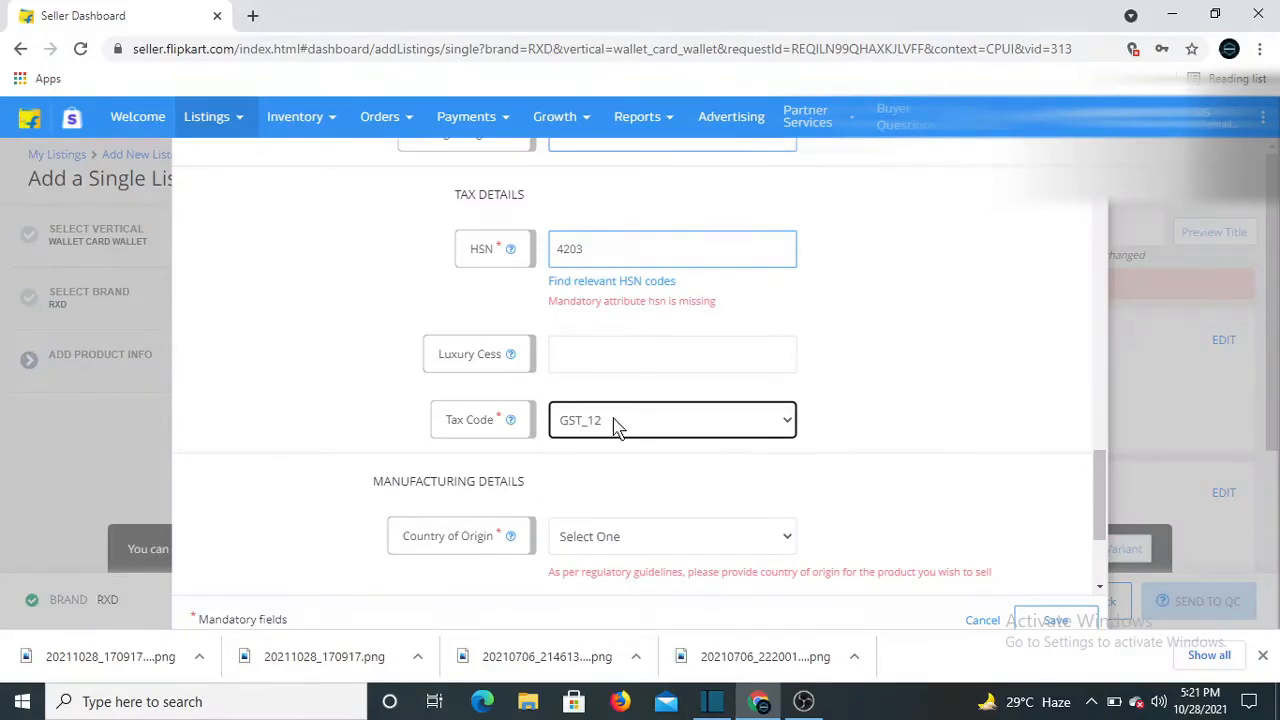
pyautogui.scroll(-1, 618, 427)
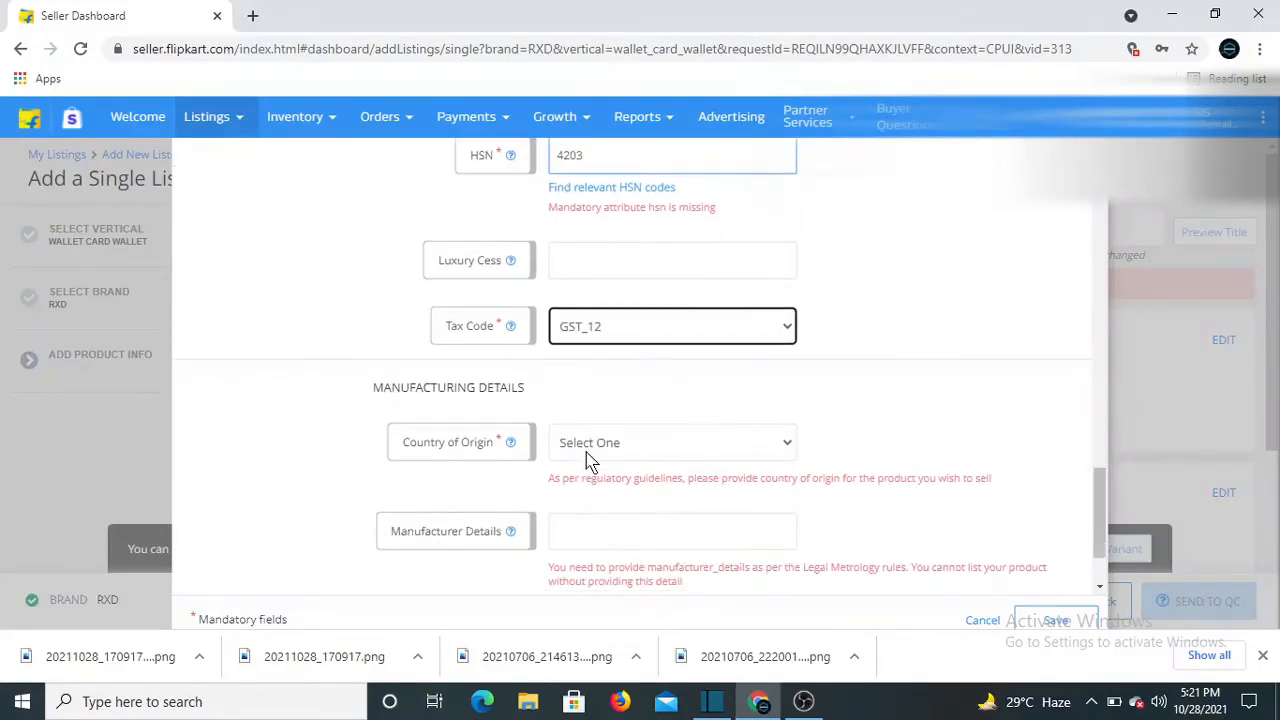
pyautogui.click(591, 445)
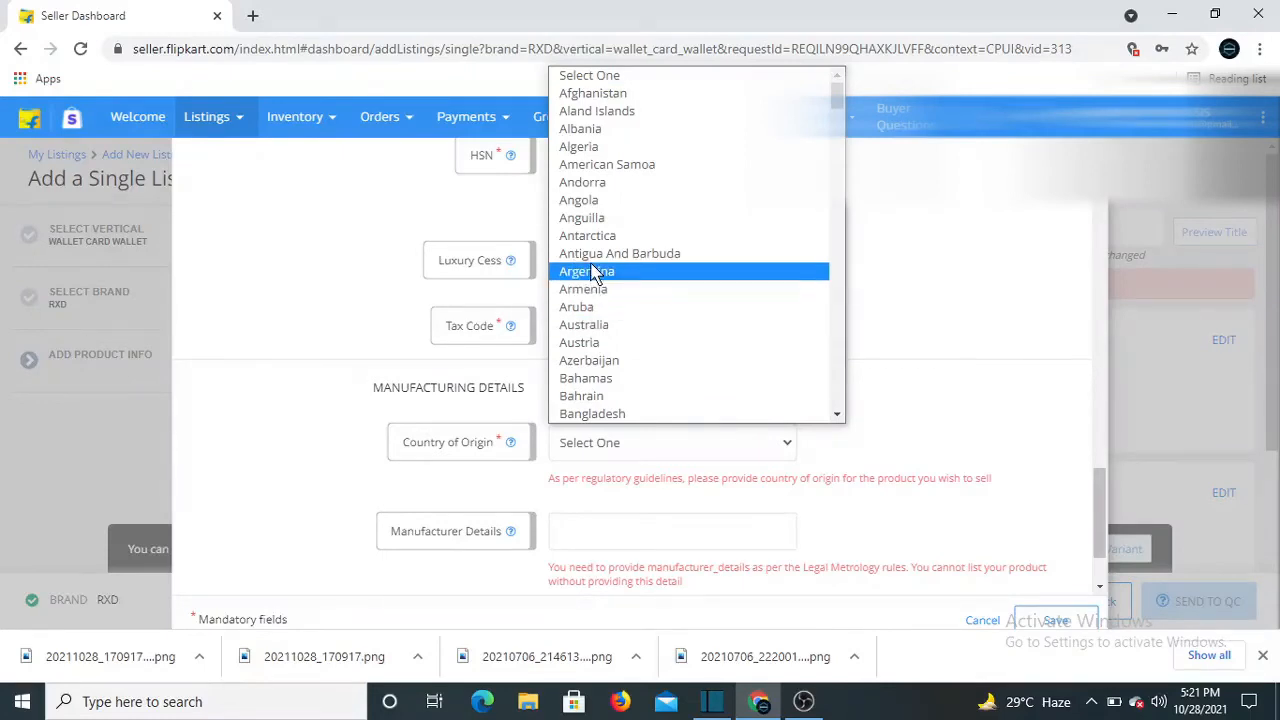
pyautogui.scroll(-3, 593, 272)
pyautogui.write('india')
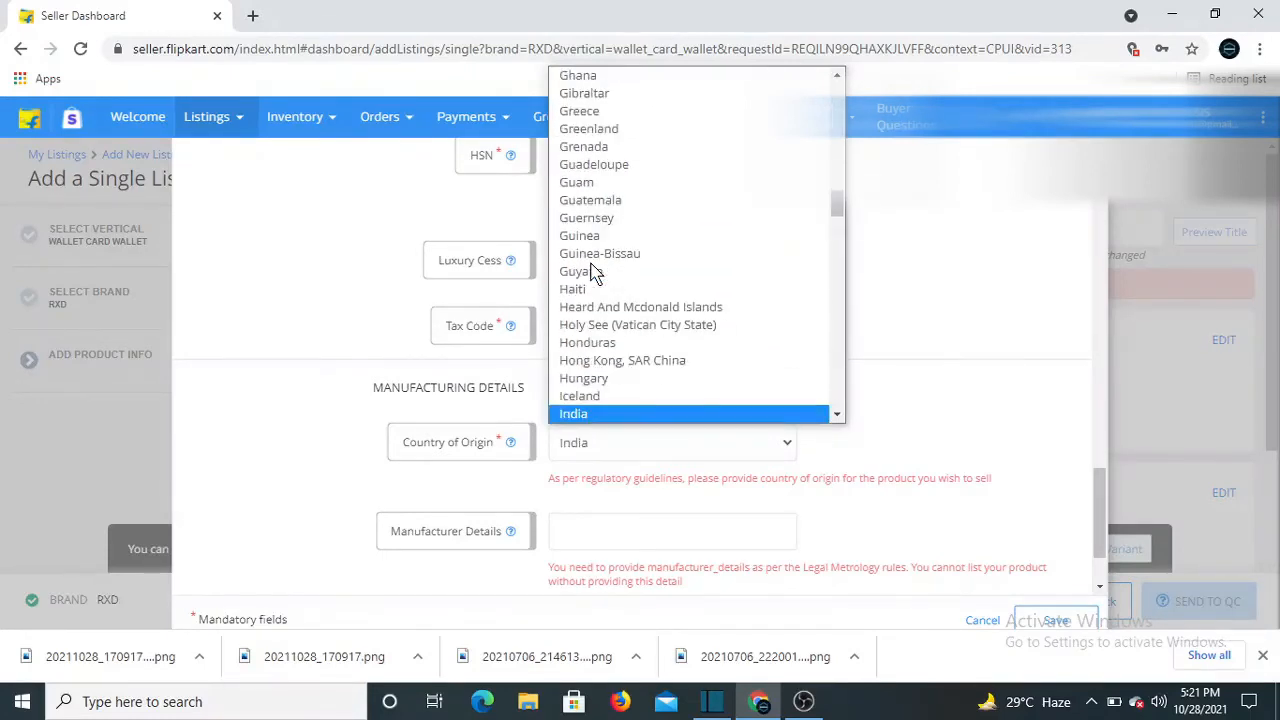
pyautogui.click(543, 399)
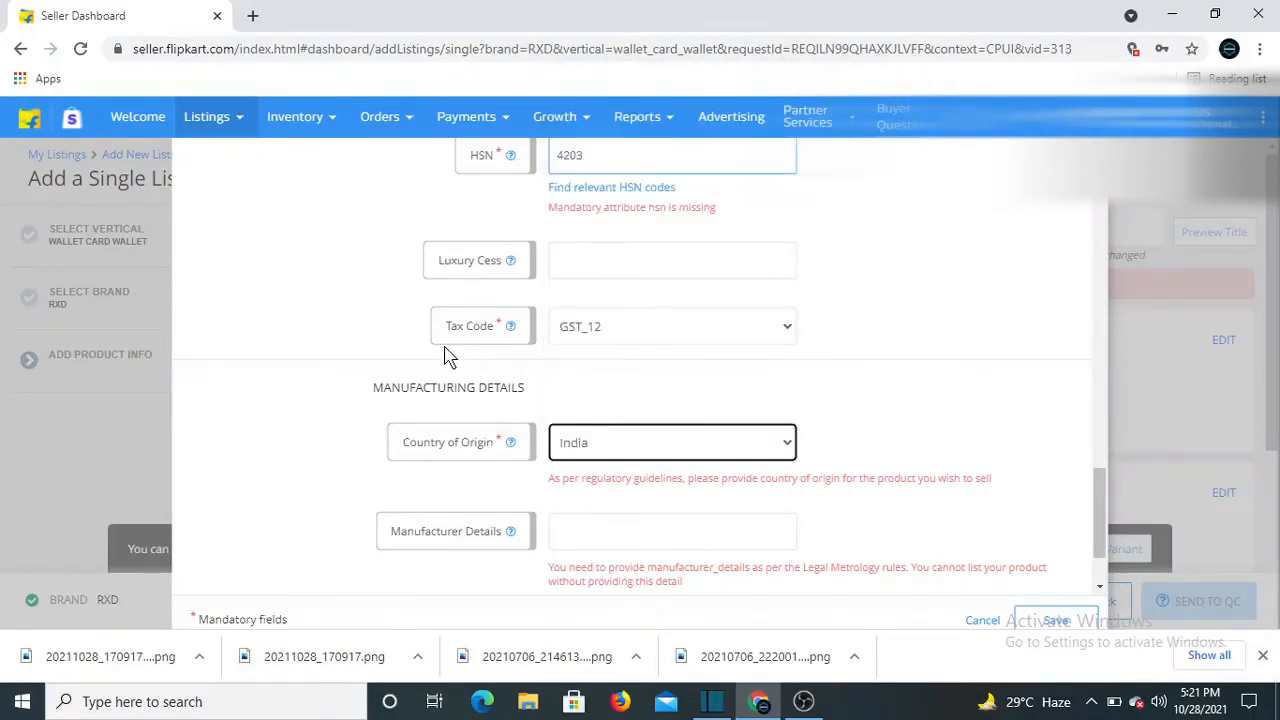
# Fill in the manufacturer and packer details and save the section
pyautogui.scroll(-1, 470, 375)
pyautogui.scroll(-1, 484, 390)
pyautogui.click(594, 418)
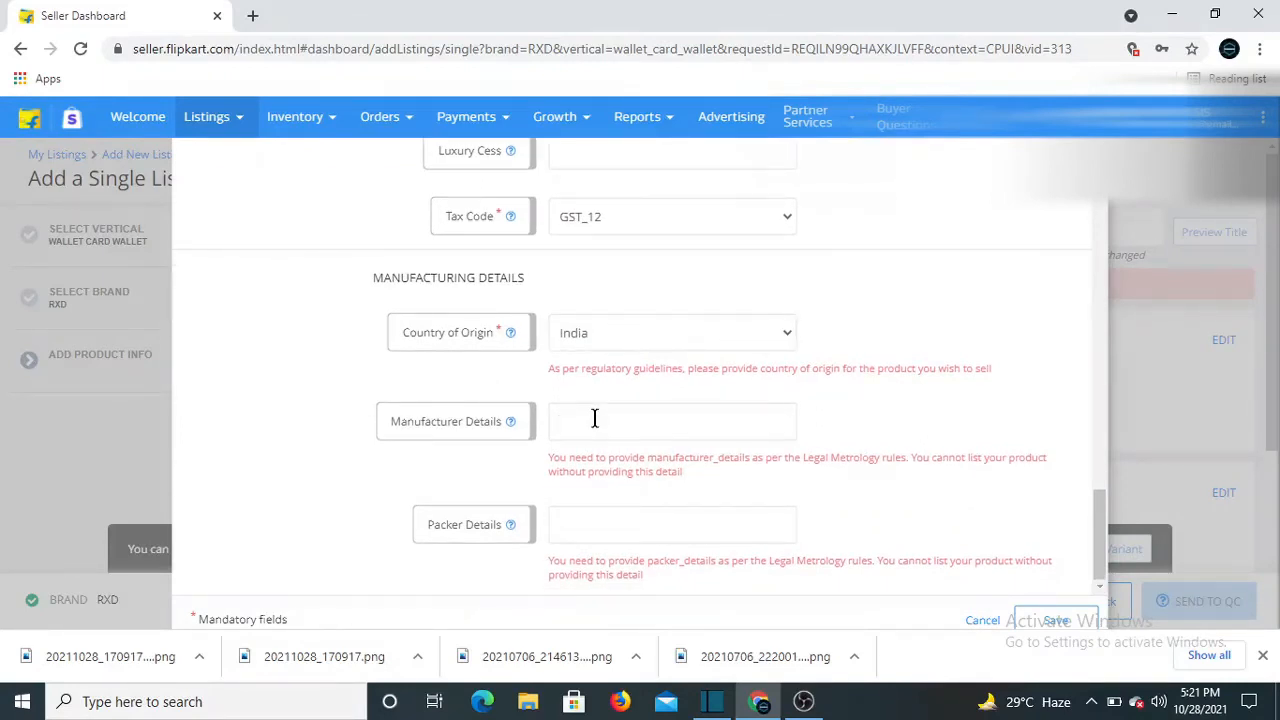
pyautogui.write('paark')
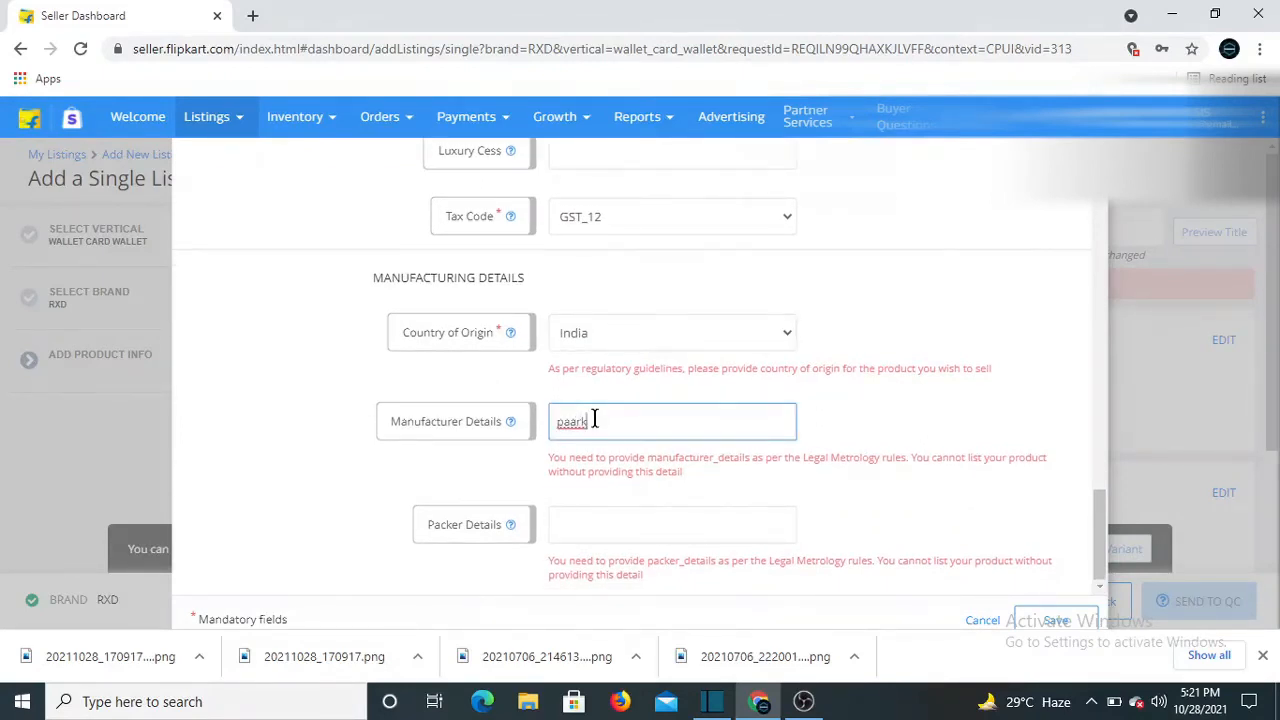
pyautogui.write('onesis')
pyautogui.click(623, 529)
pyautogui.write('madhav')
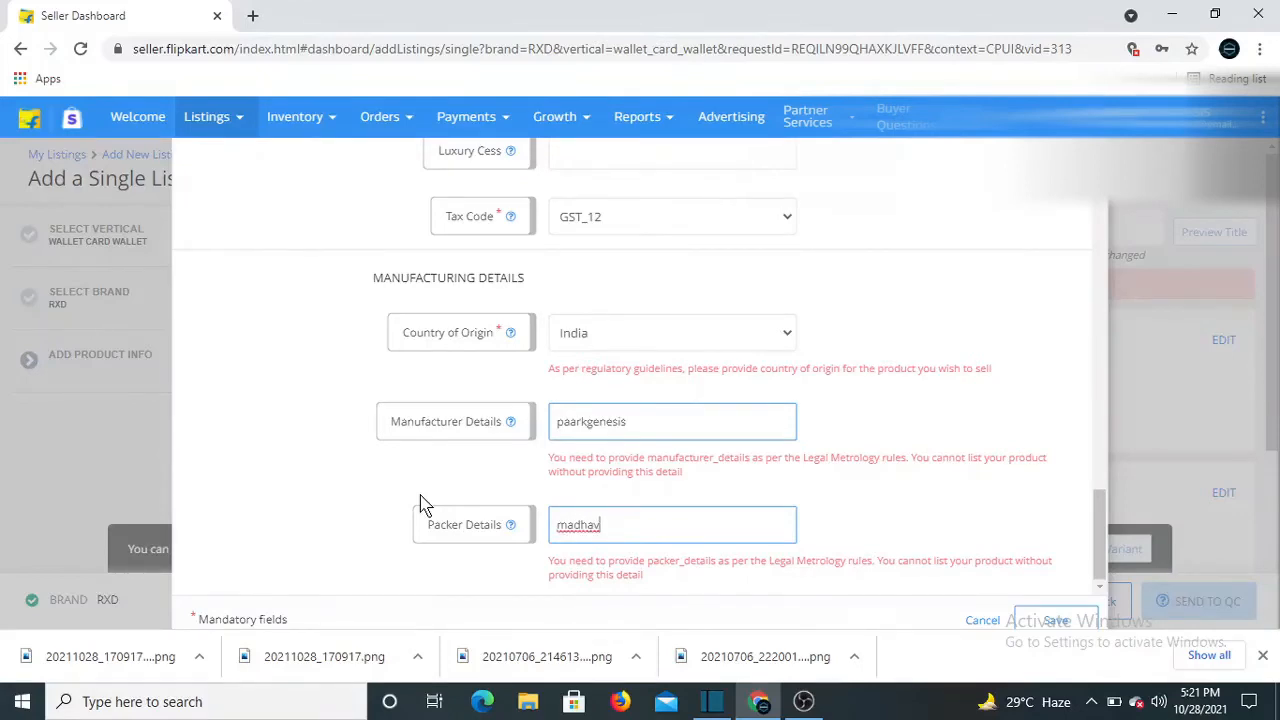
pyautogui.write(' kunj')
pyautogui.click(1052, 622)
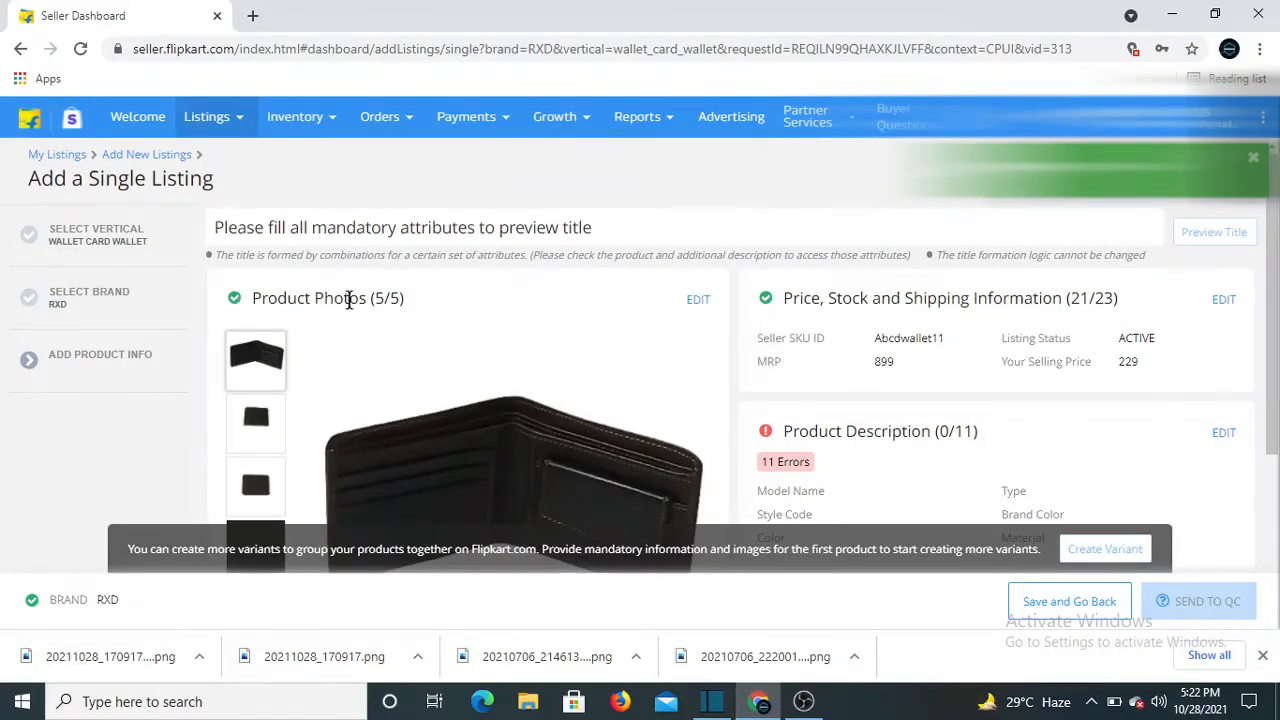
# Open the Product Description section of the listing for editing
pyautogui.scroll(-1, 800, 360)
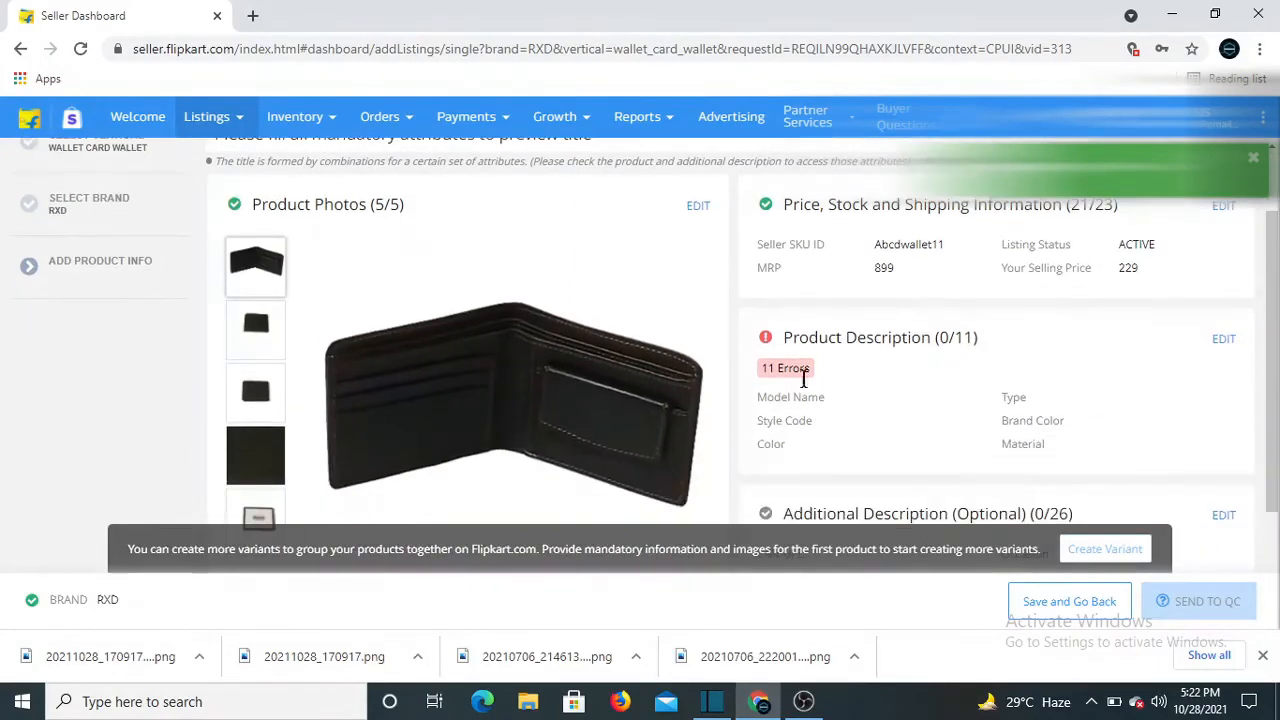
pyautogui.click(1223, 338)
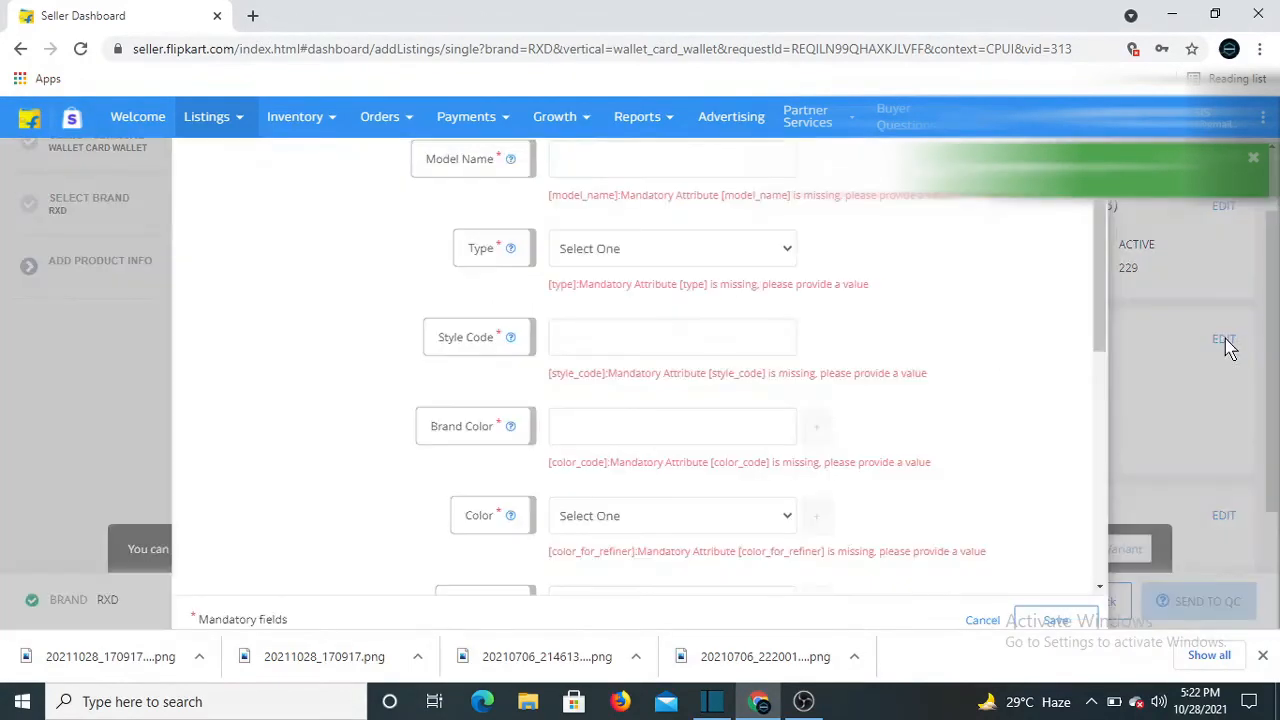
# Set model name den101, type Wallet and style code rxdblack
pyautogui.click(612, 162)
pyautogui.write('den101')
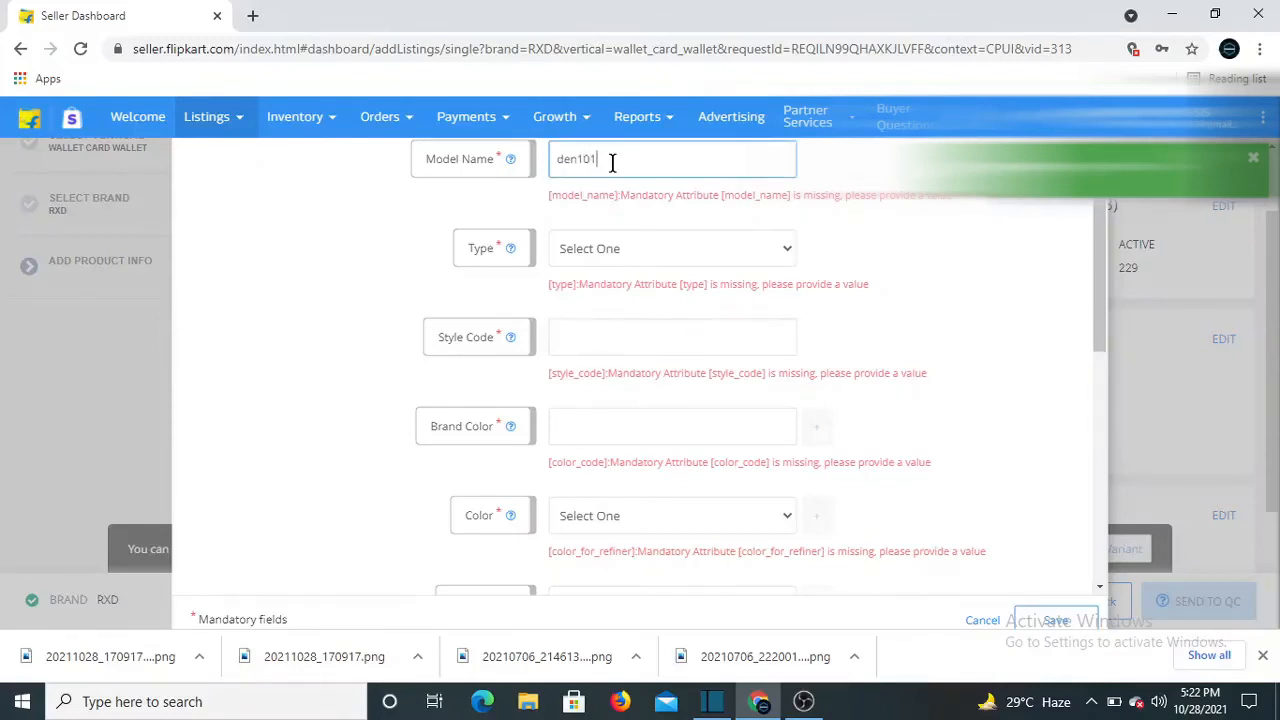
pyautogui.click(626, 258)
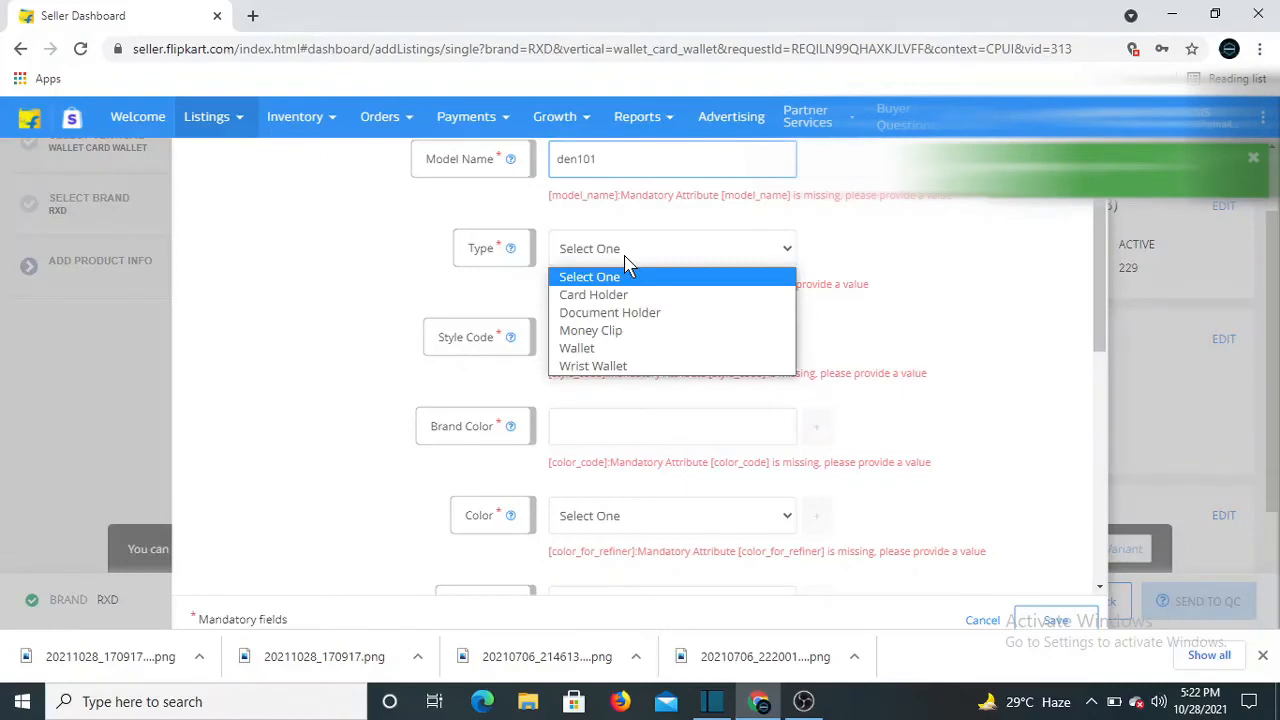
pyautogui.click(590, 349)
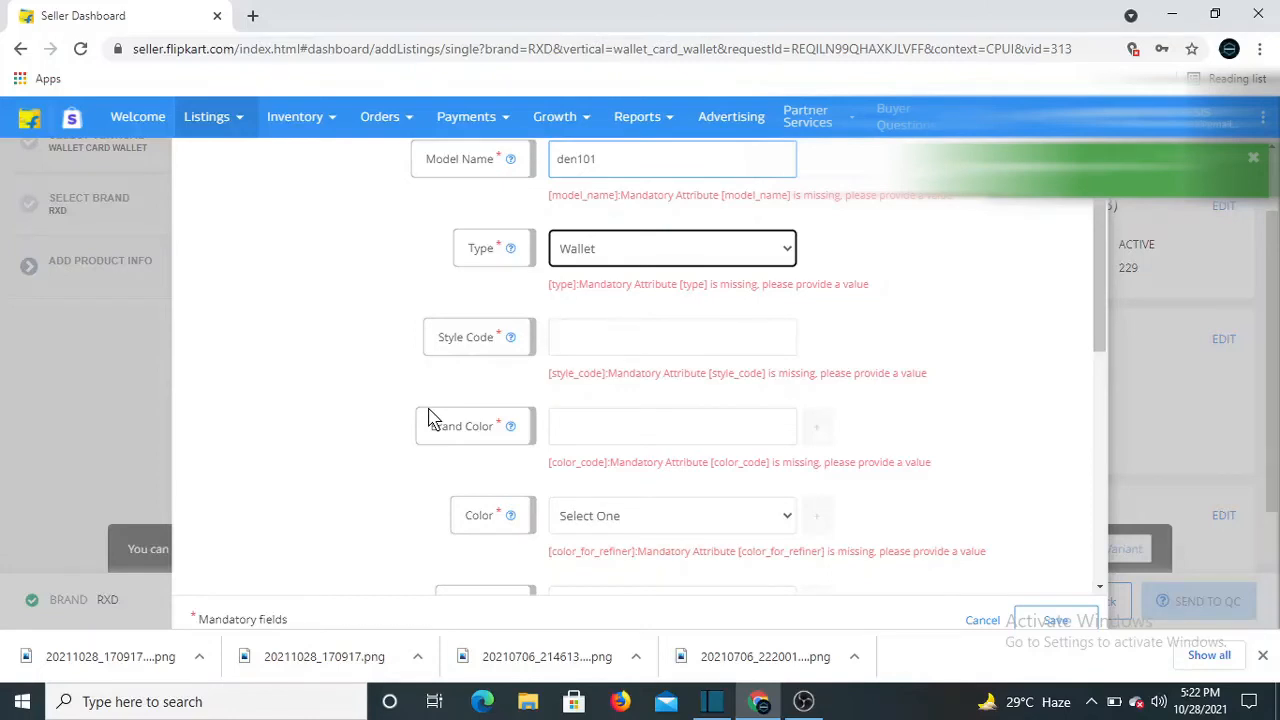
pyautogui.click(572, 342)
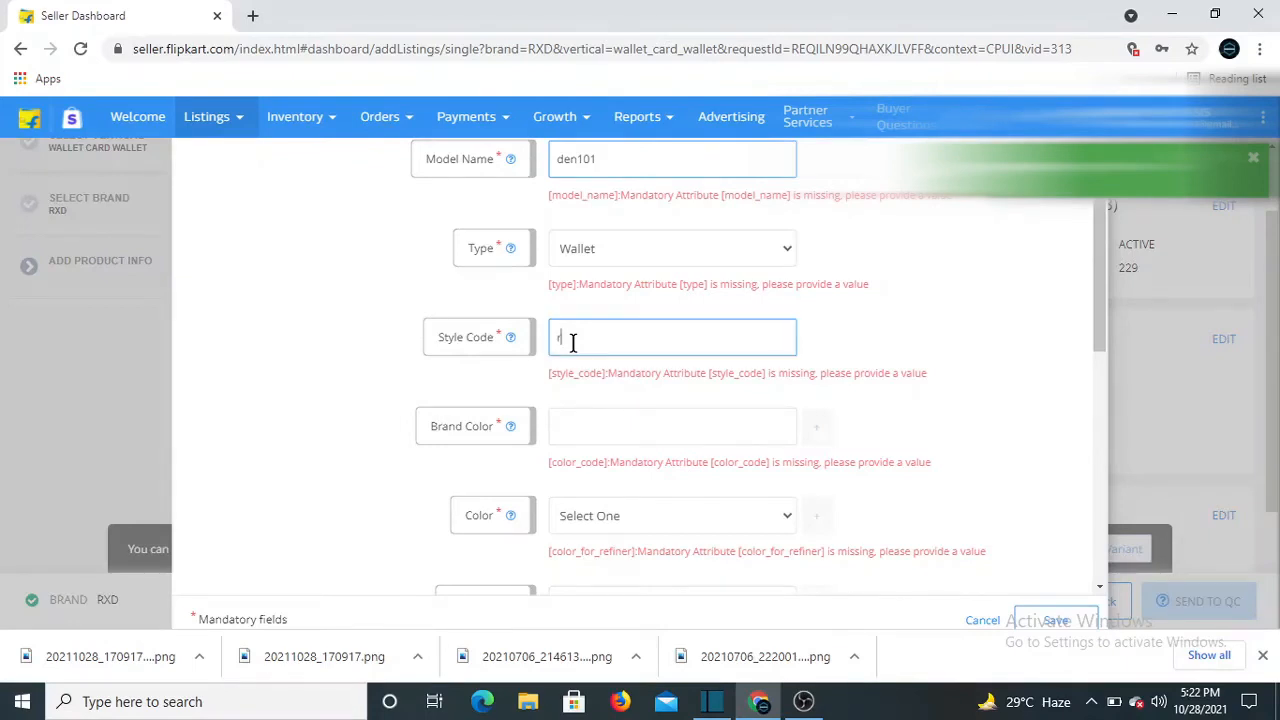
pyautogui.write('rxdblack')
# Set brand colour black, colour Black and material Genuine Leather
pyautogui.click(556, 413)
pyautogui.scroll(-1, 550, 418)
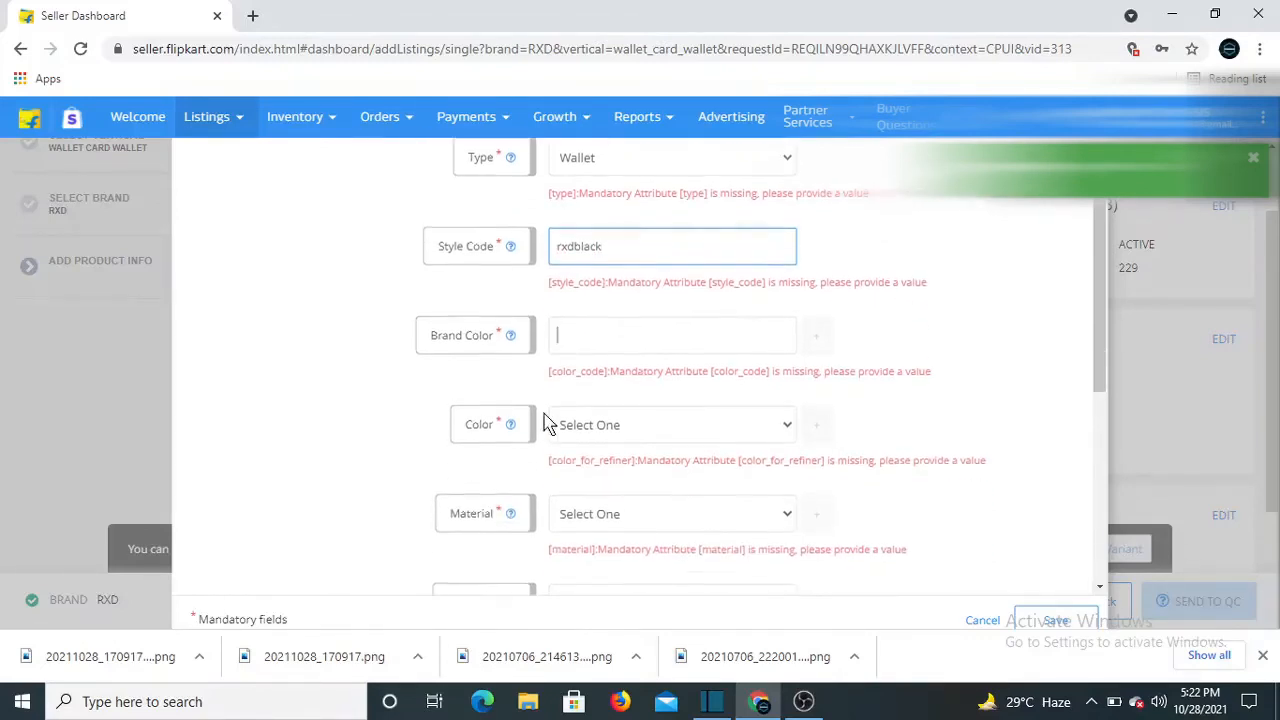
pyautogui.moveTo(505, 340)
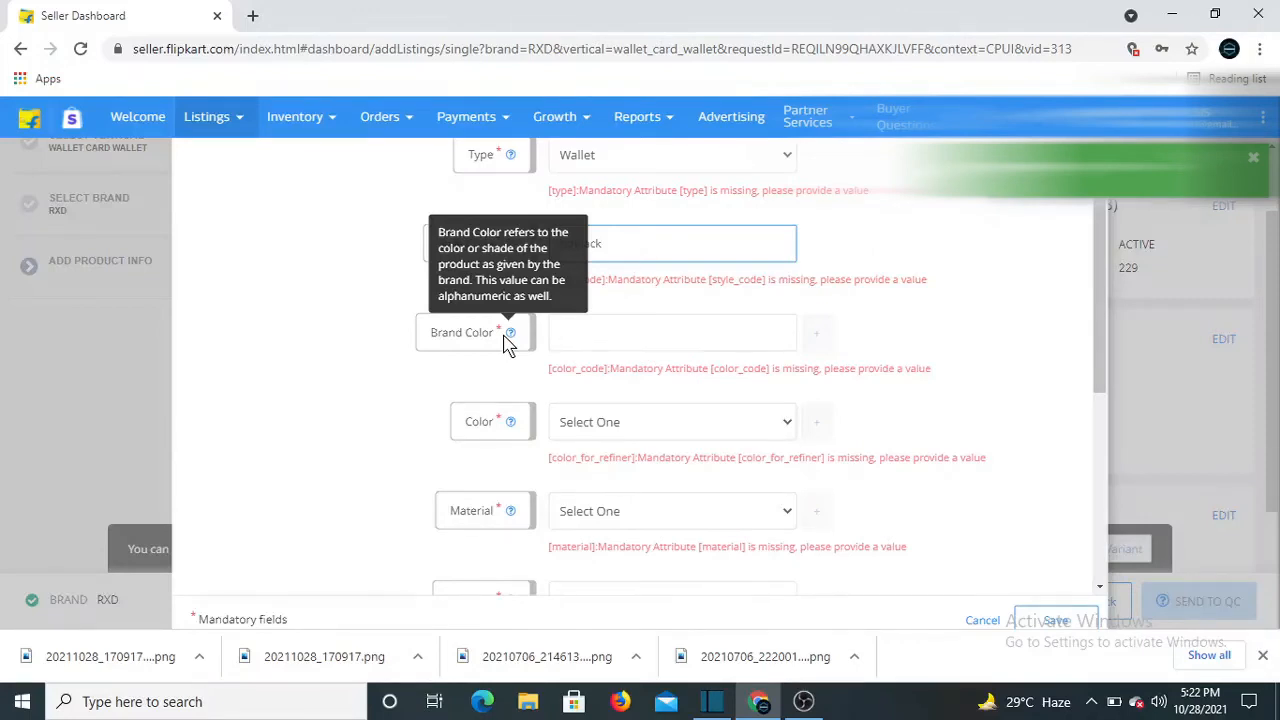
pyautogui.write('b')
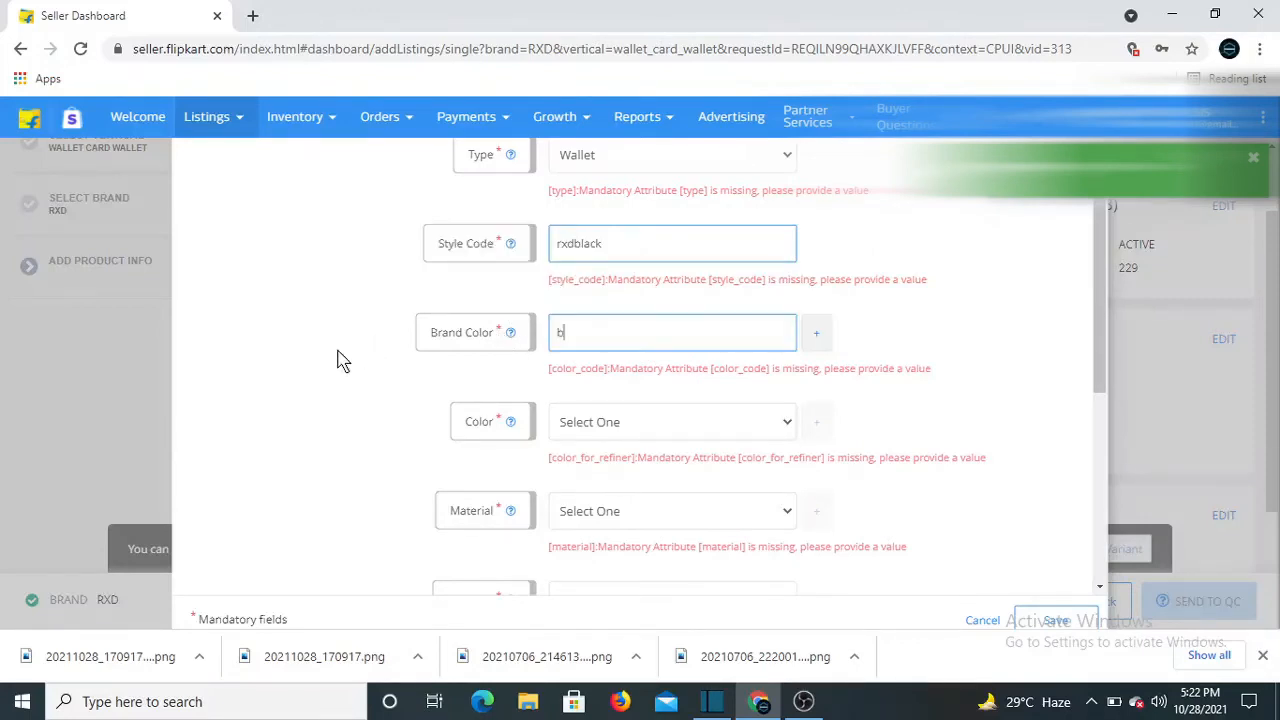
pyautogui.write('lack')
pyautogui.click(627, 421)
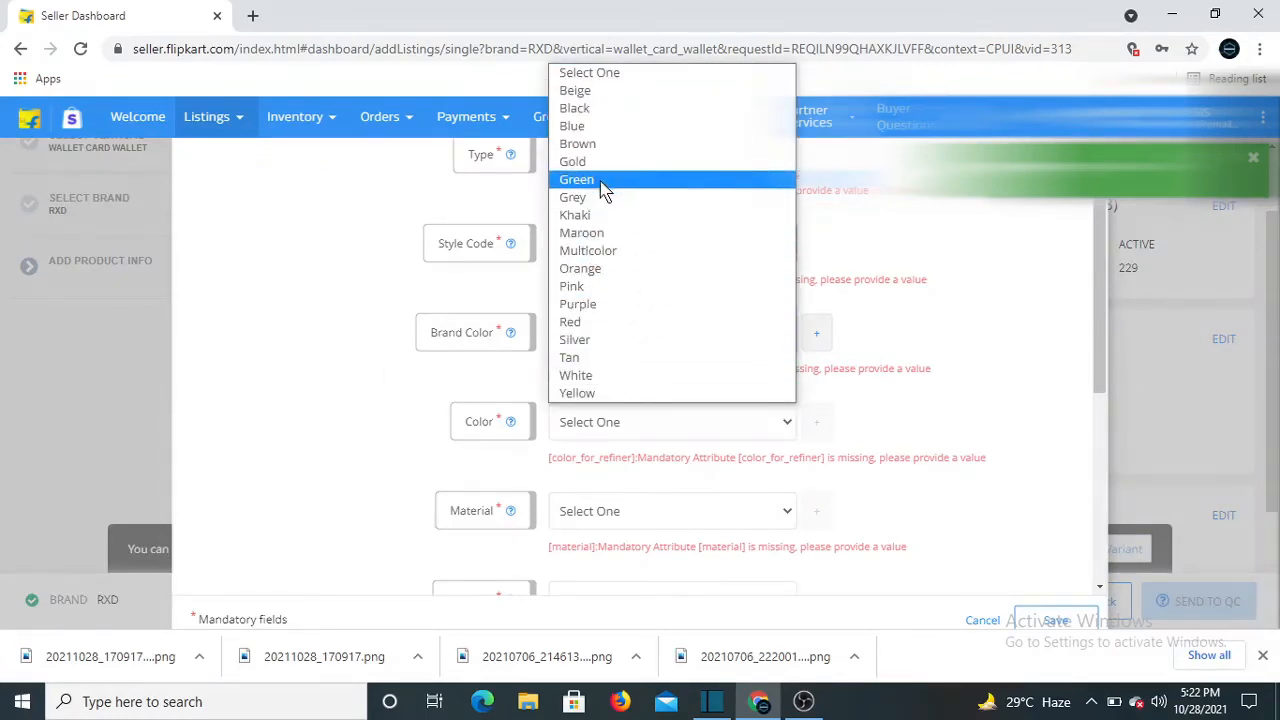
pyautogui.click(590, 110)
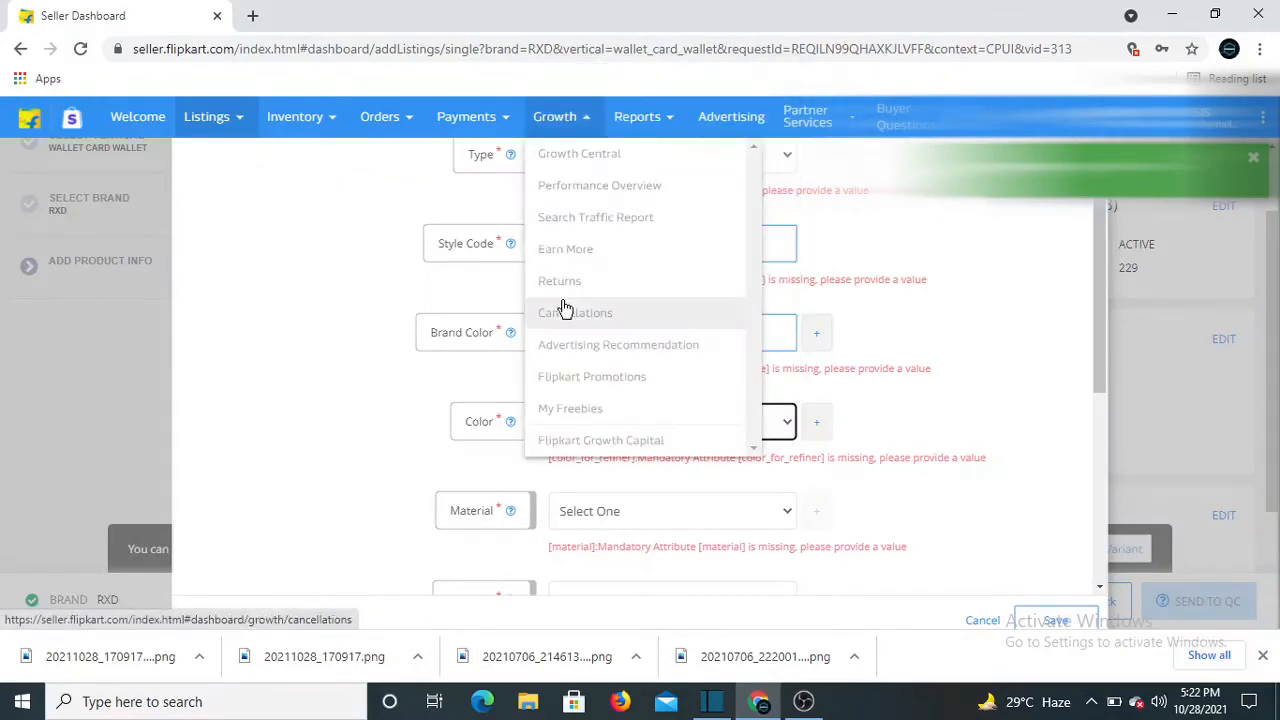
pyautogui.scroll(-1, 286, 471)
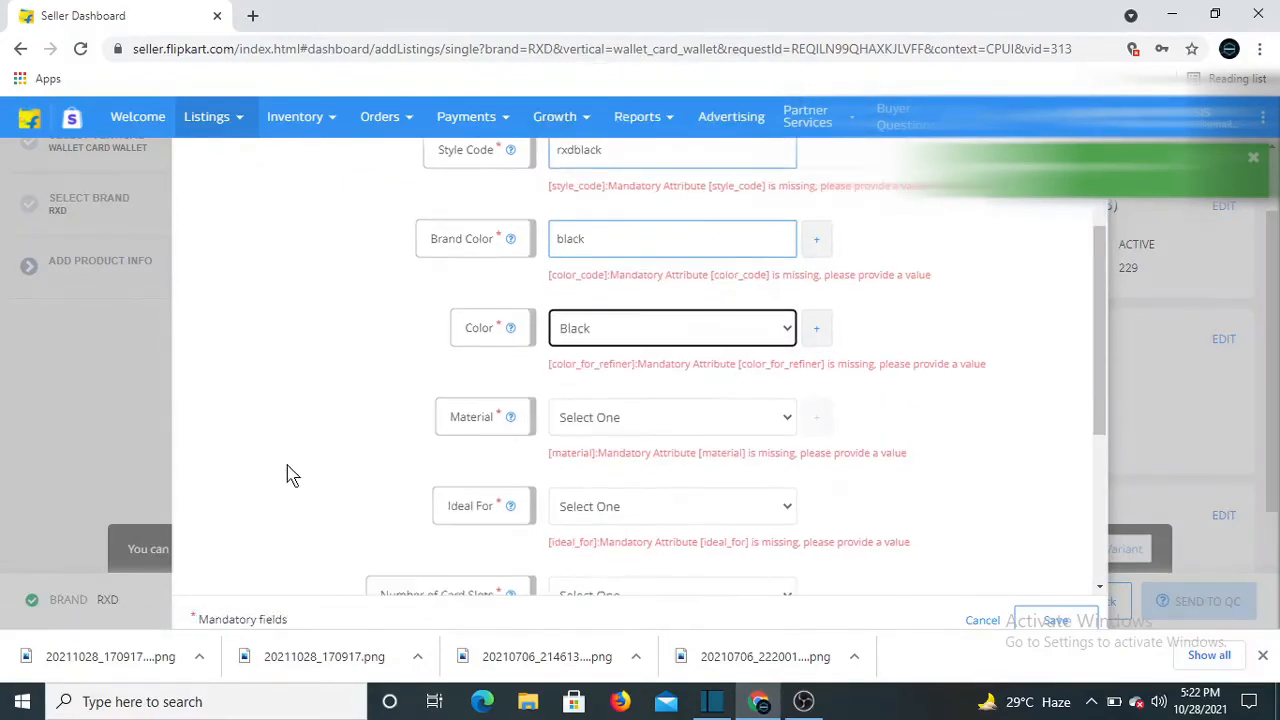
pyautogui.click(590, 428)
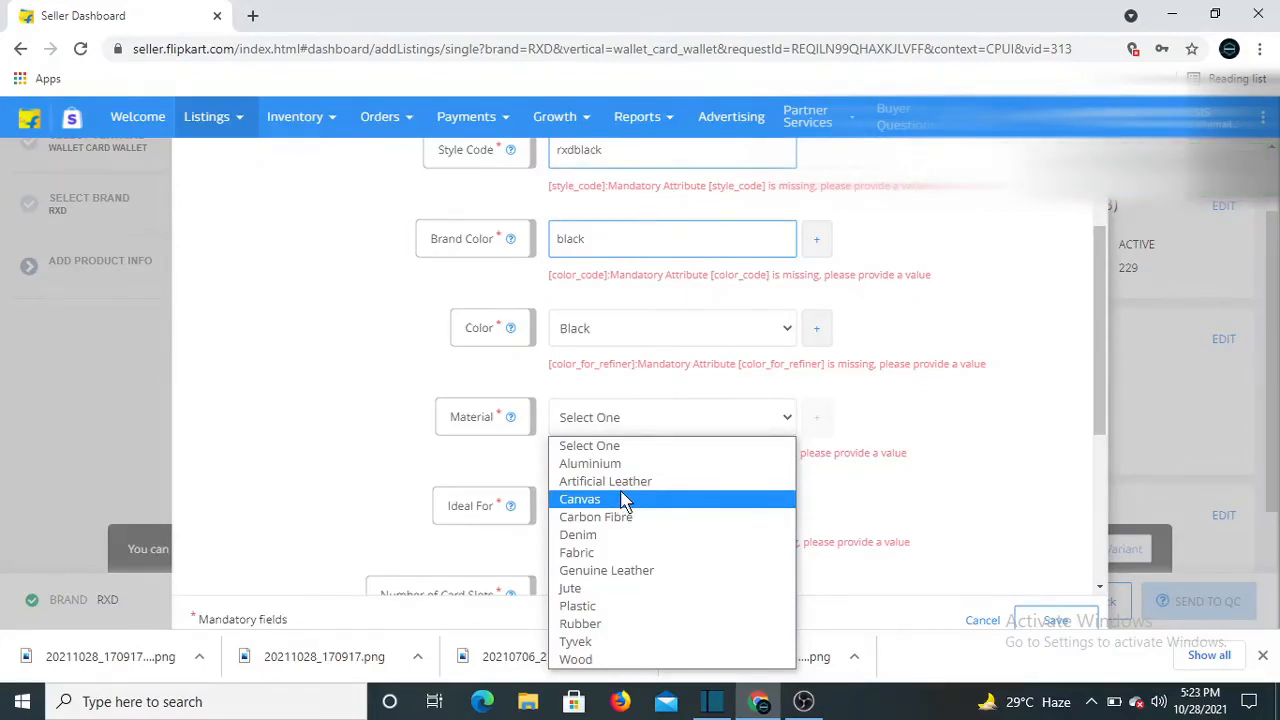
pyautogui.click(660, 571)
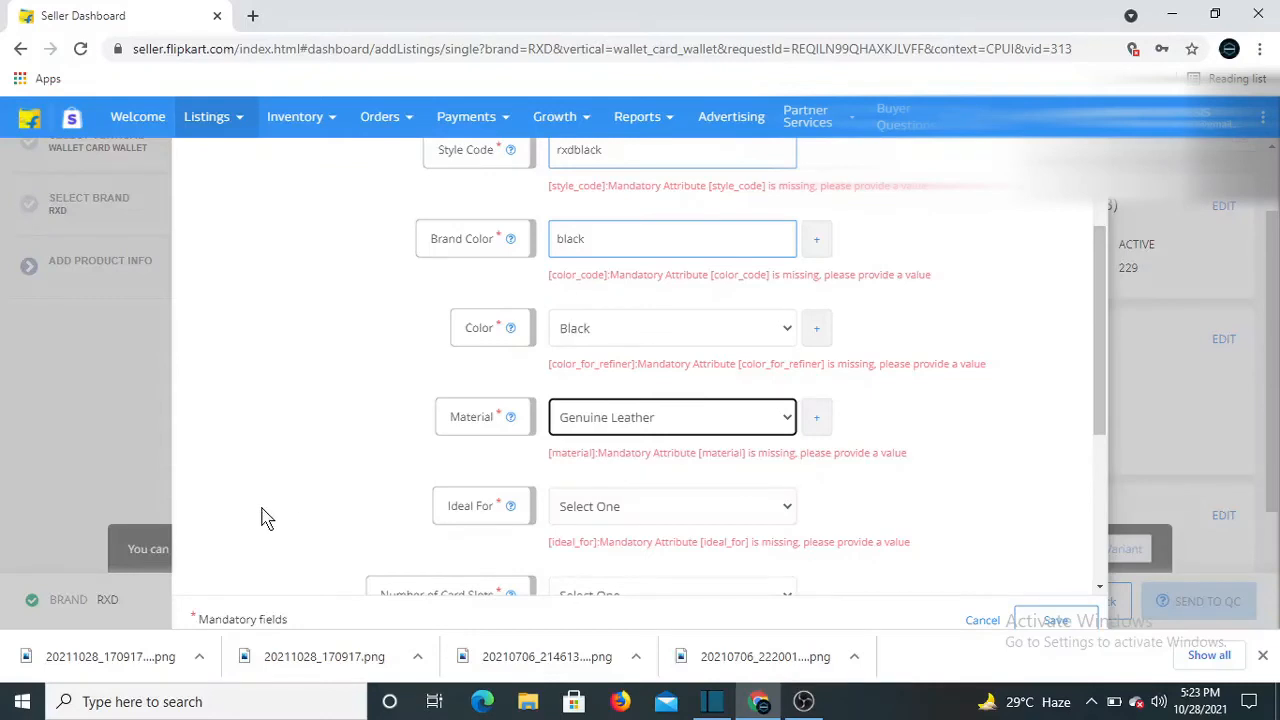
# Mark the wallet as ideal for Men with 6 card slots
pyautogui.scroll(-1, 280, 510)
pyautogui.click(572, 415)
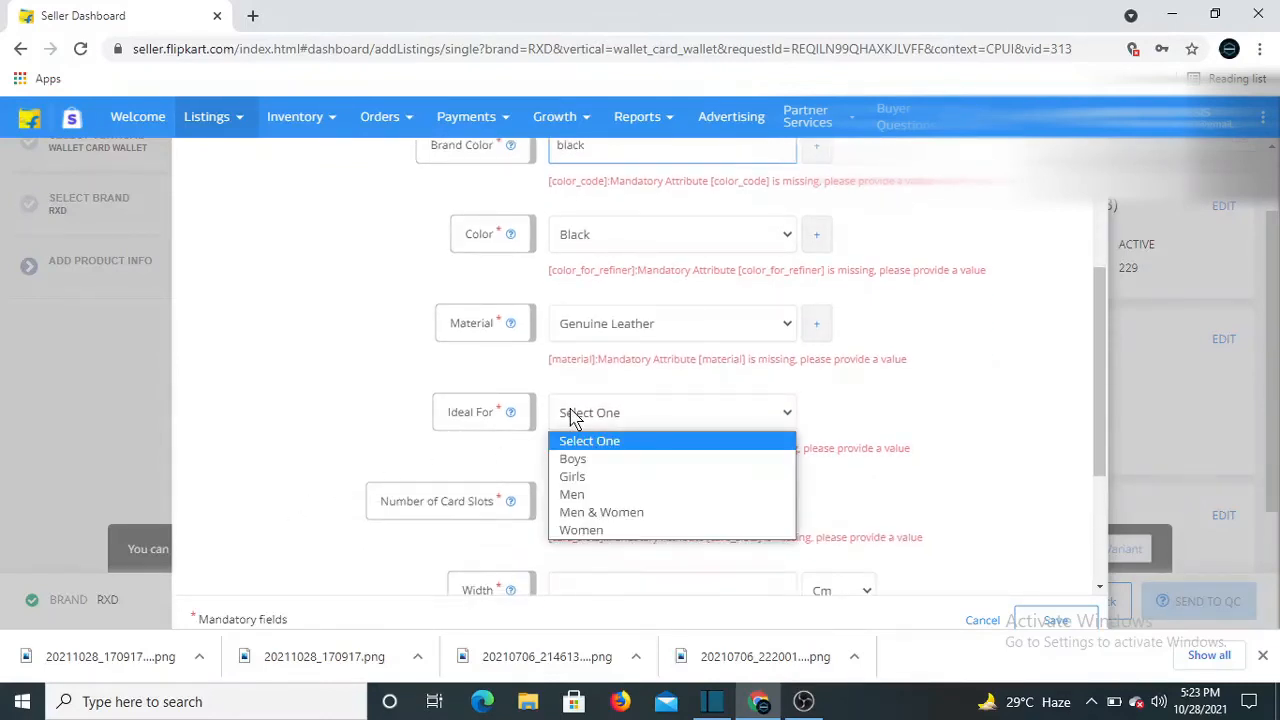
pyautogui.click(572, 494)
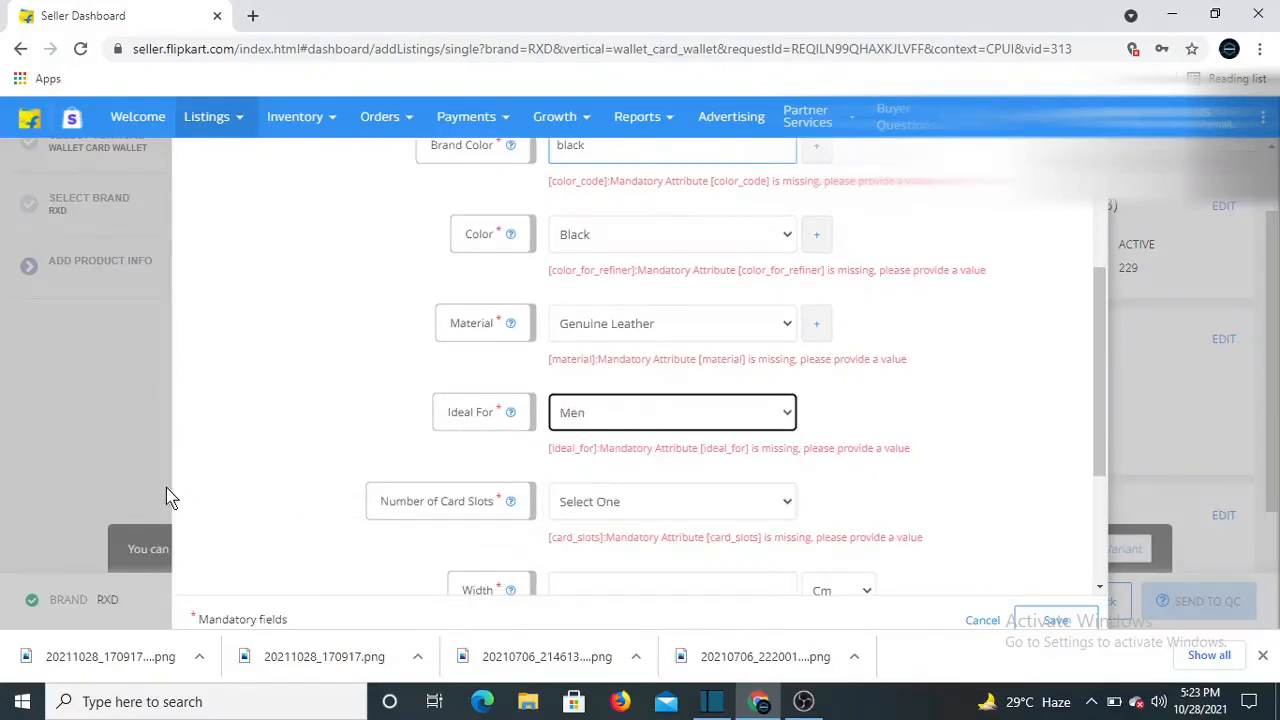
pyautogui.scroll(-1, 180, 503)
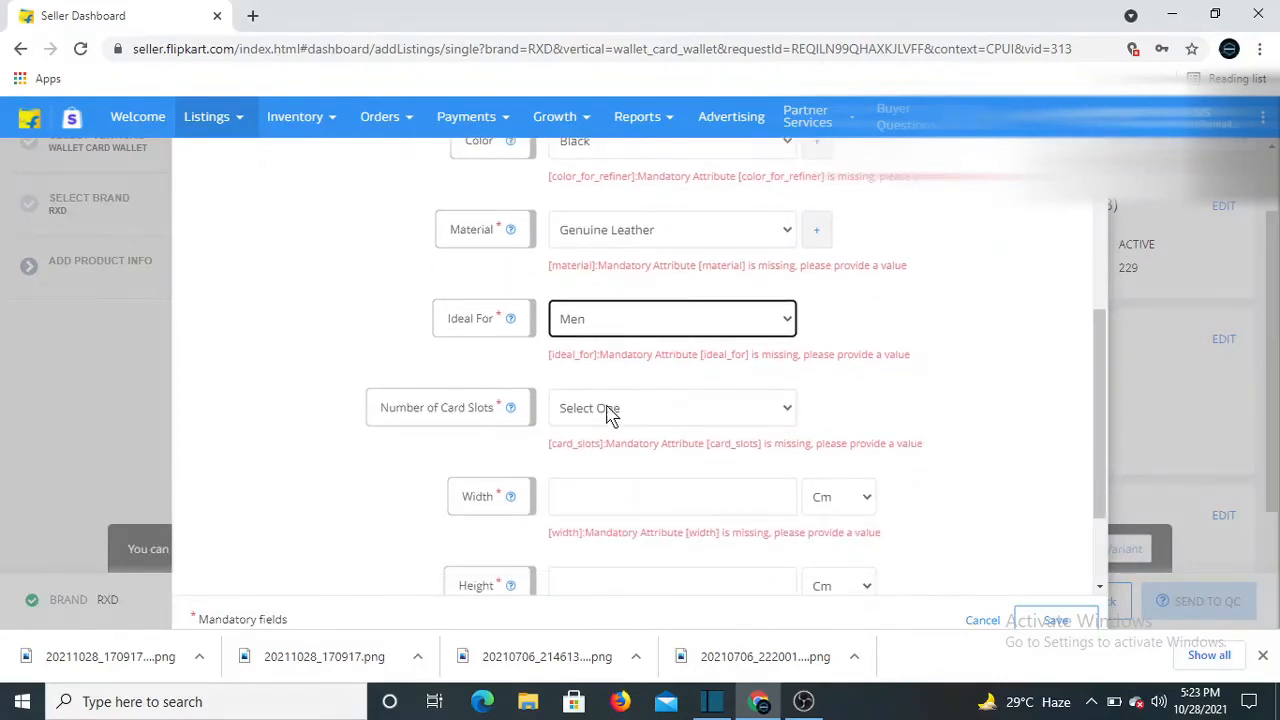
pyautogui.click(610, 415)
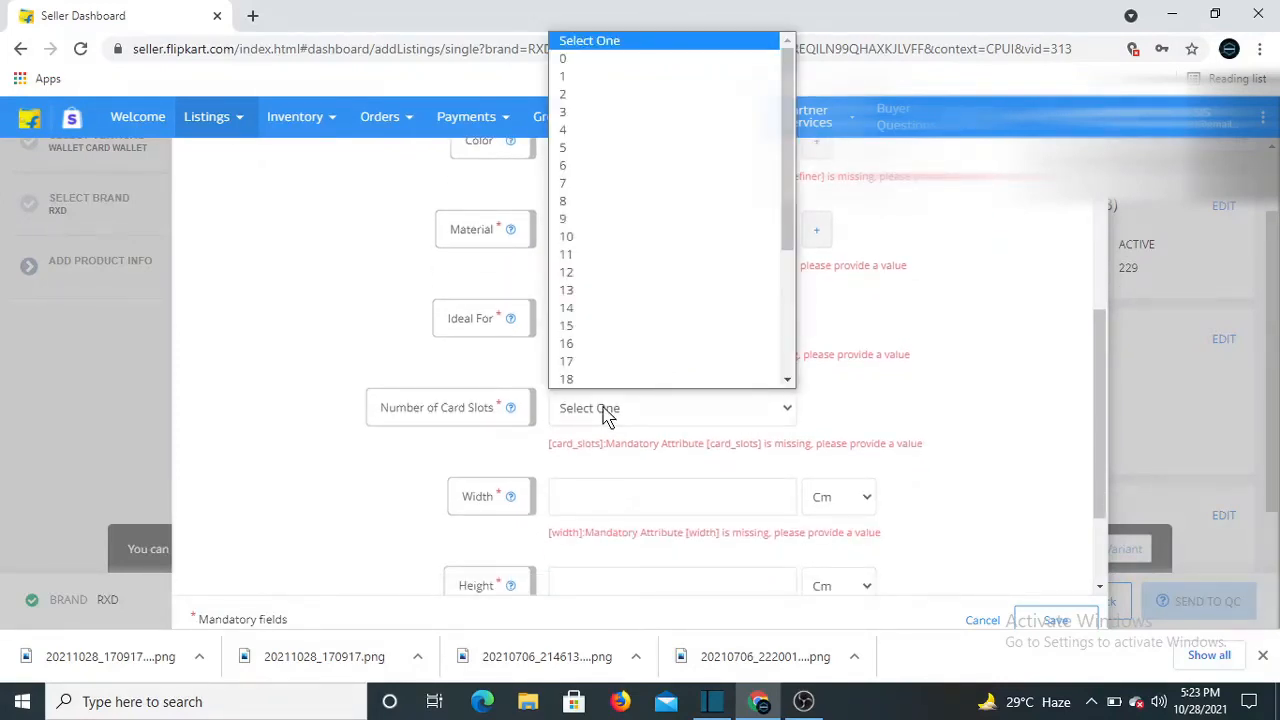
pyautogui.click(572, 168)
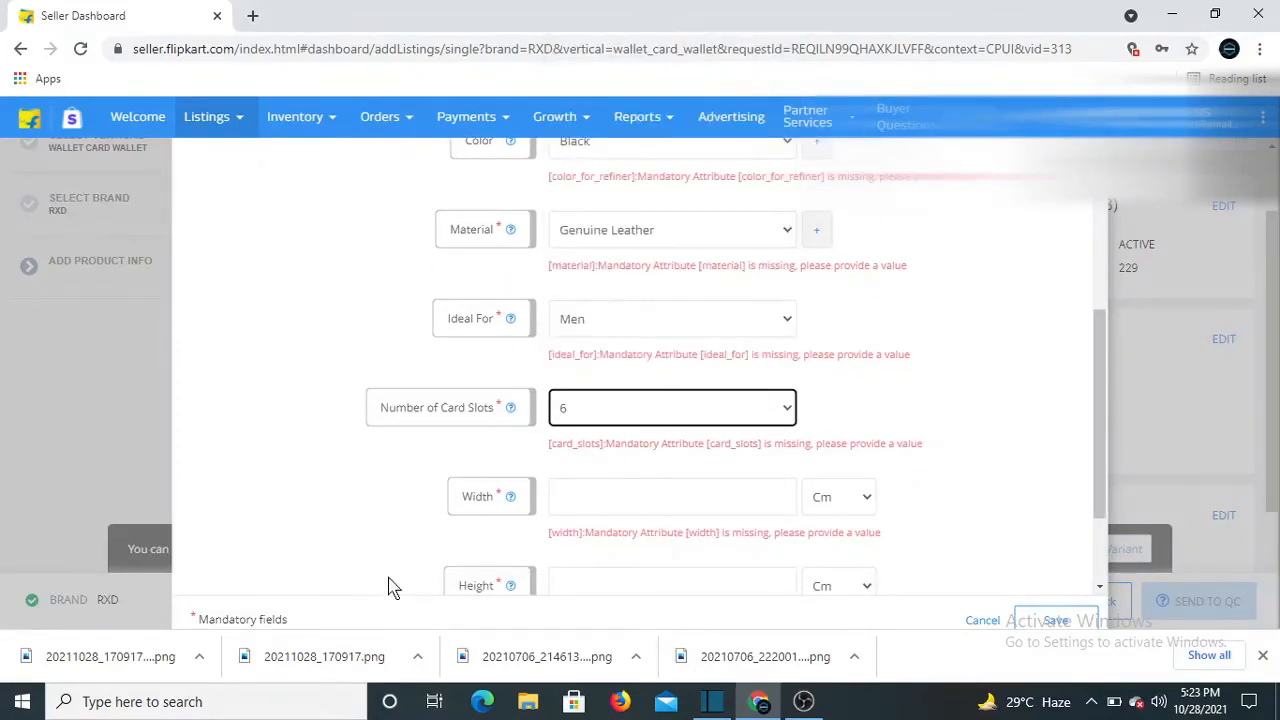
# Enter width 12, height 5 and pack of 1, then save the product description
pyautogui.scroll(-3, 393, 587)
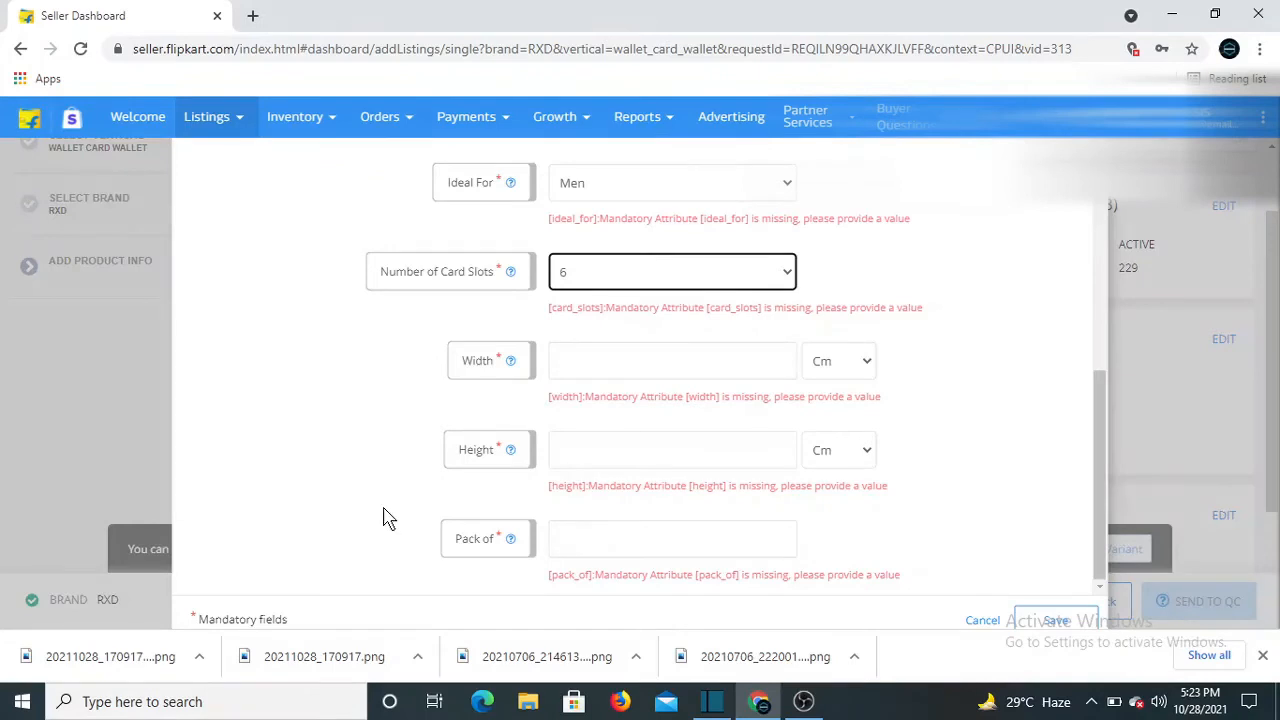
pyautogui.click(603, 359)
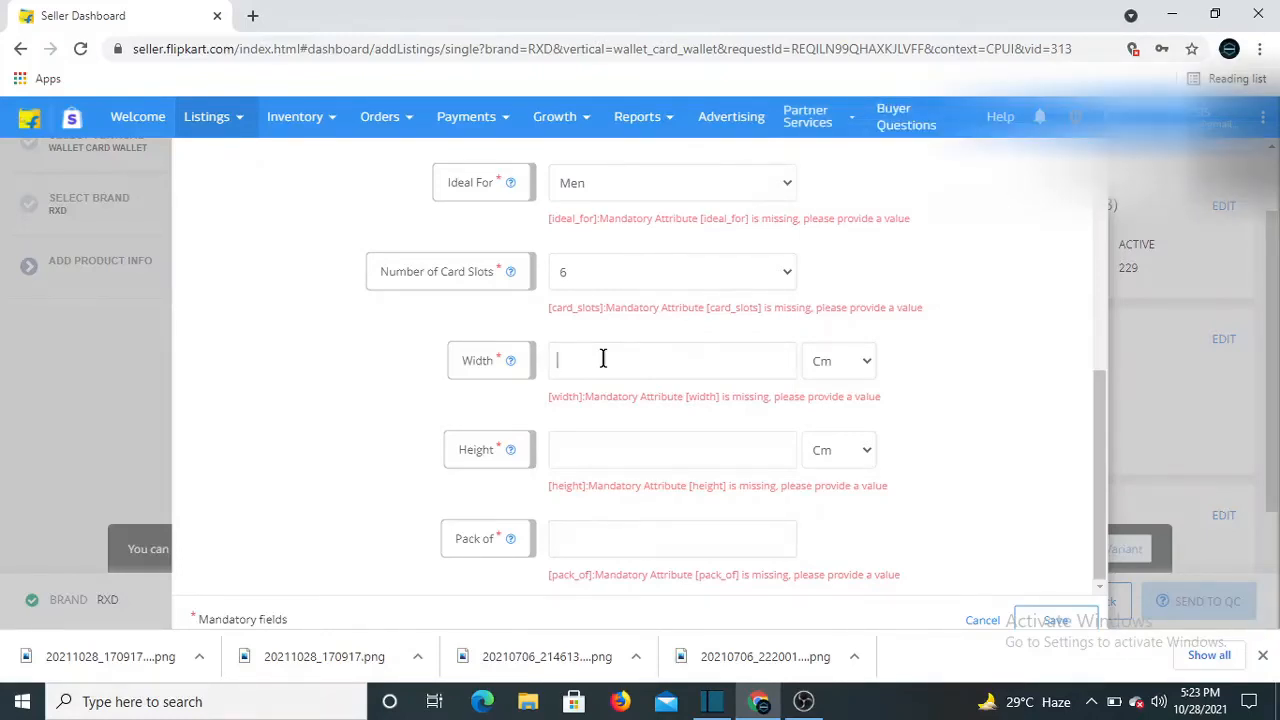
pyautogui.write('12')
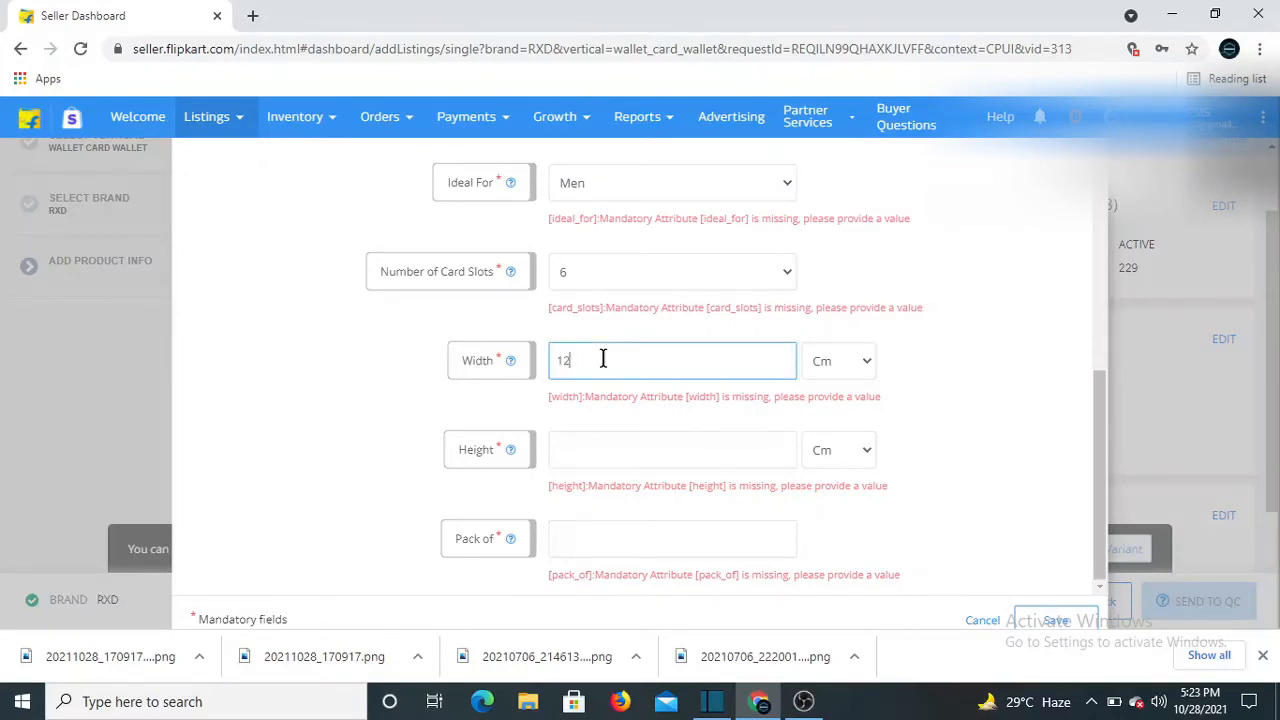
pyautogui.click(577, 459)
pyautogui.write('5')
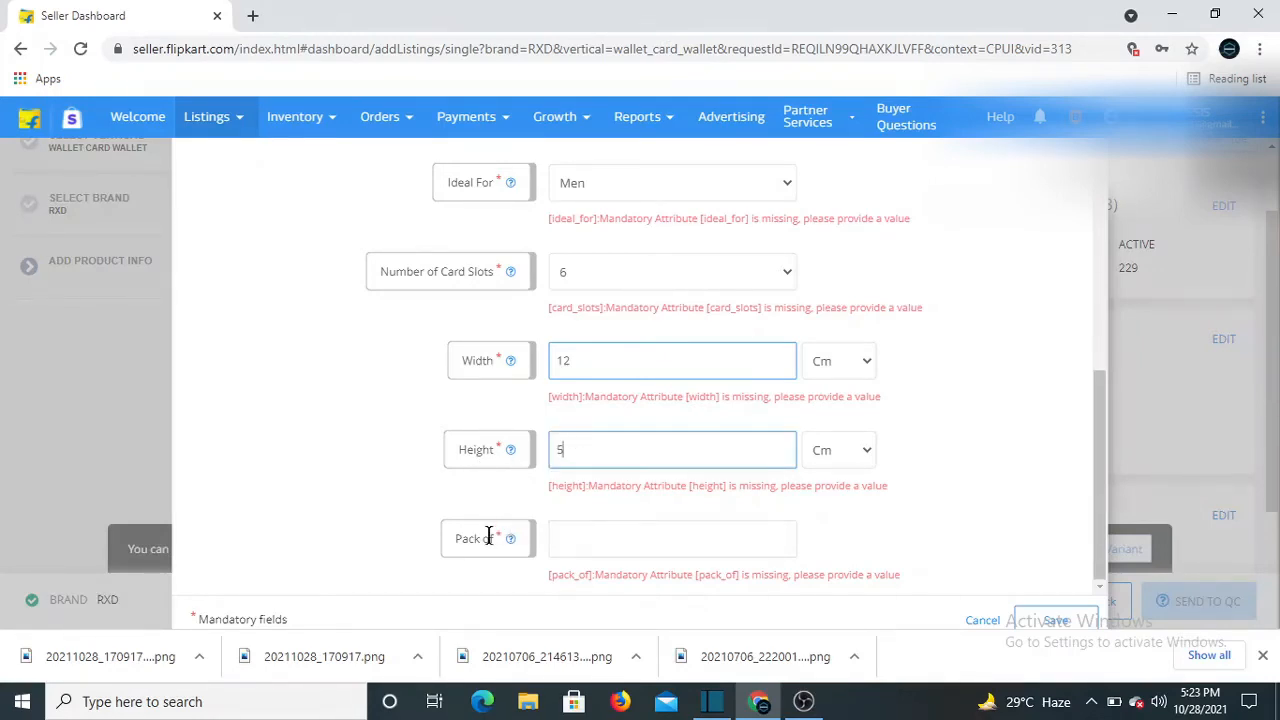
pyautogui.moveTo(504, 542)
pyautogui.click(595, 538)
pyautogui.write('1')
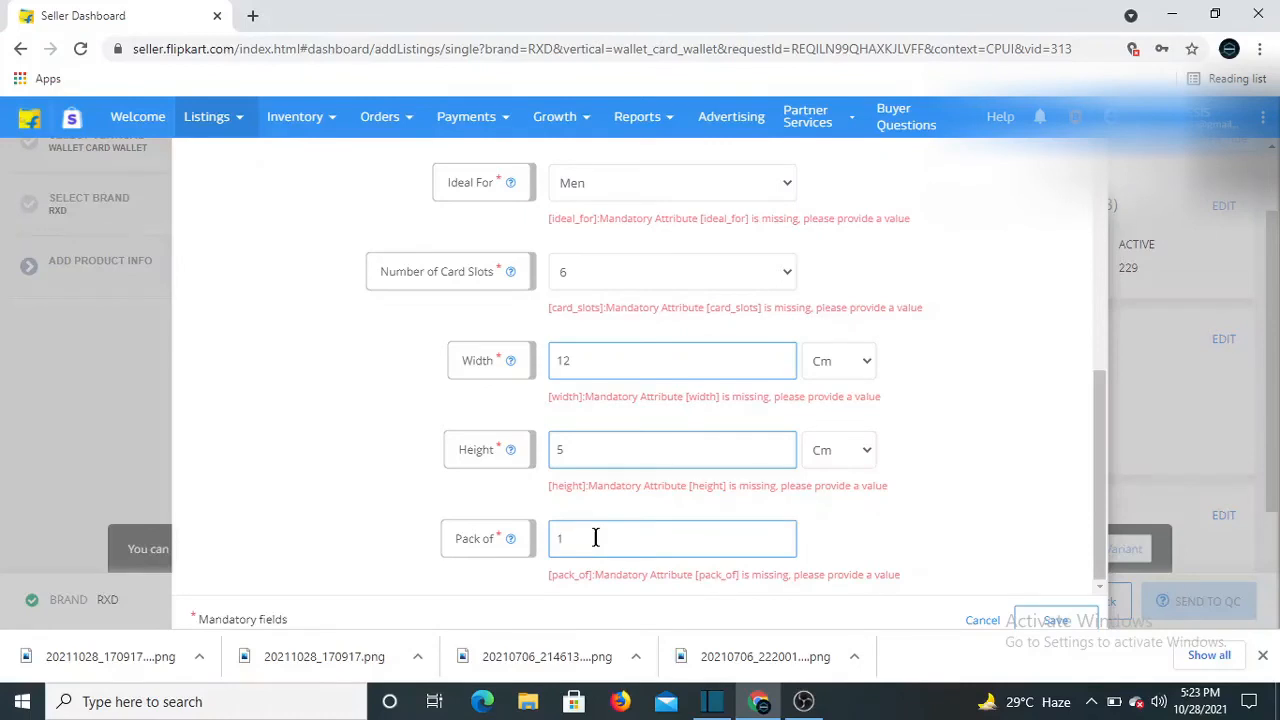
pyautogui.click(1058, 614)
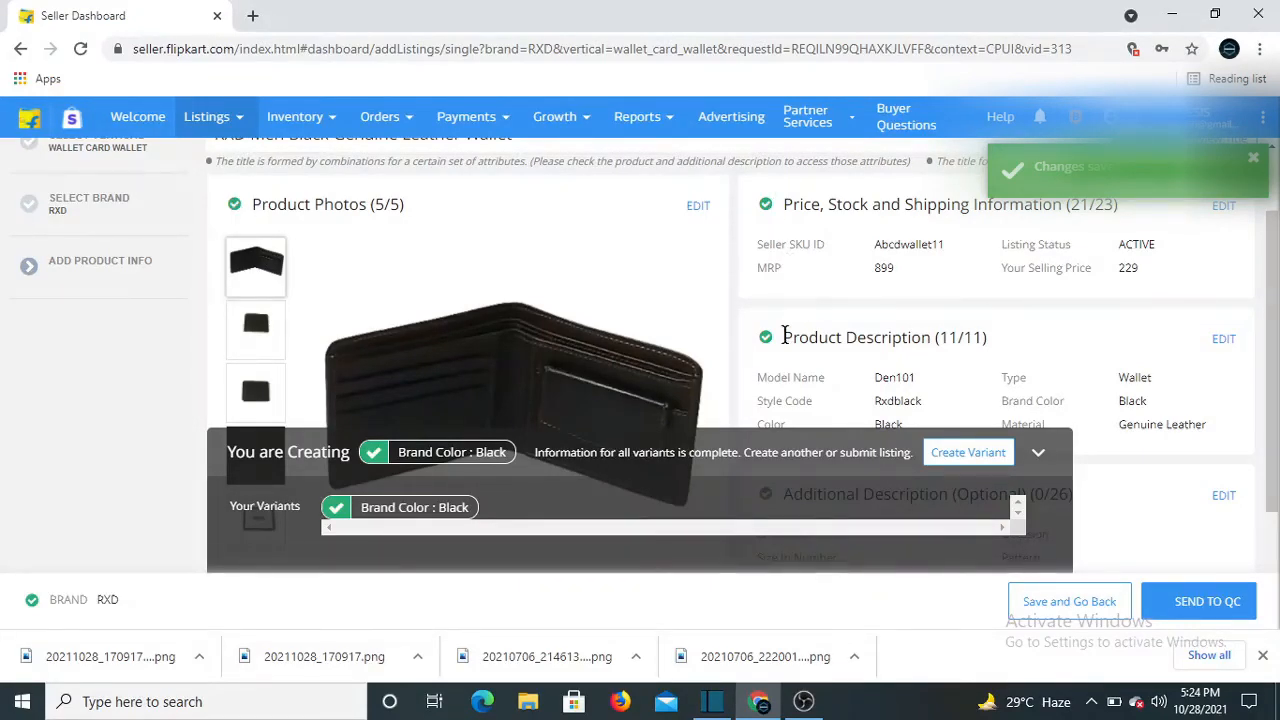
# Scroll through the listing summary to review the saved sections
pyautogui.scroll(-1, 795, 322)
pyautogui.scroll(-1, 795, 322)
pyautogui.scroll(3, 540, 369)
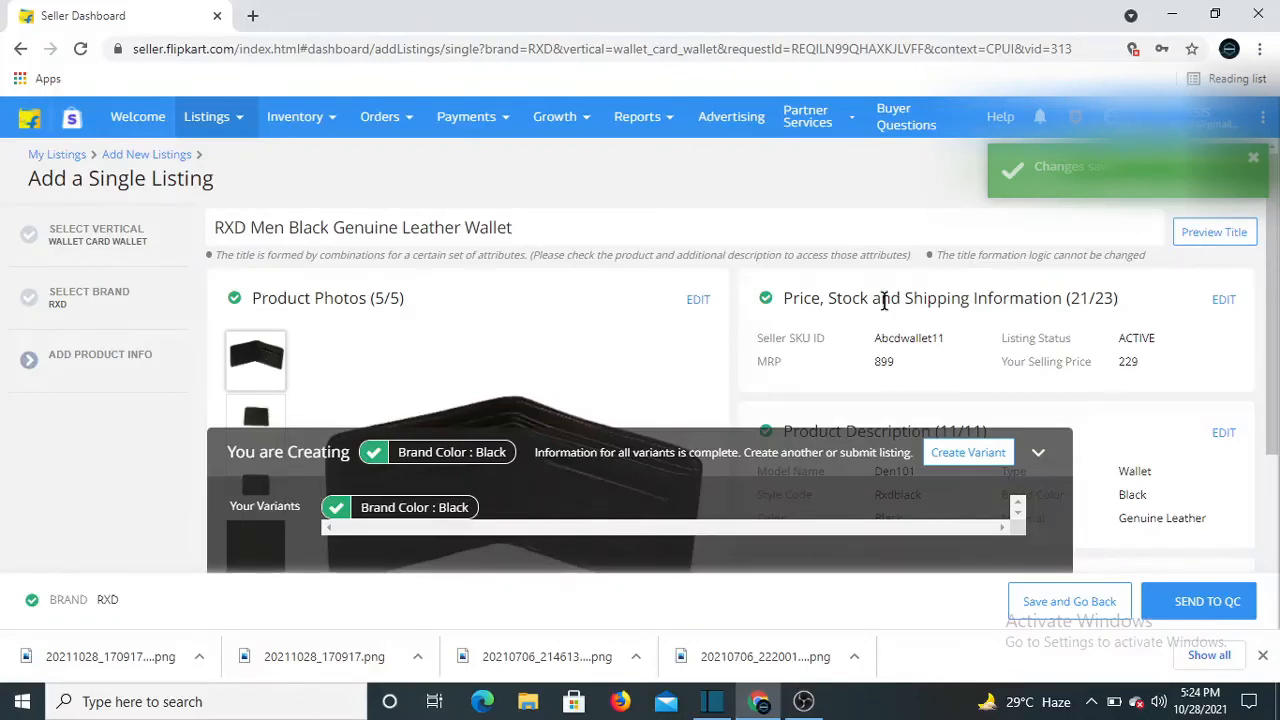
pyautogui.scroll(-3, 886, 305)
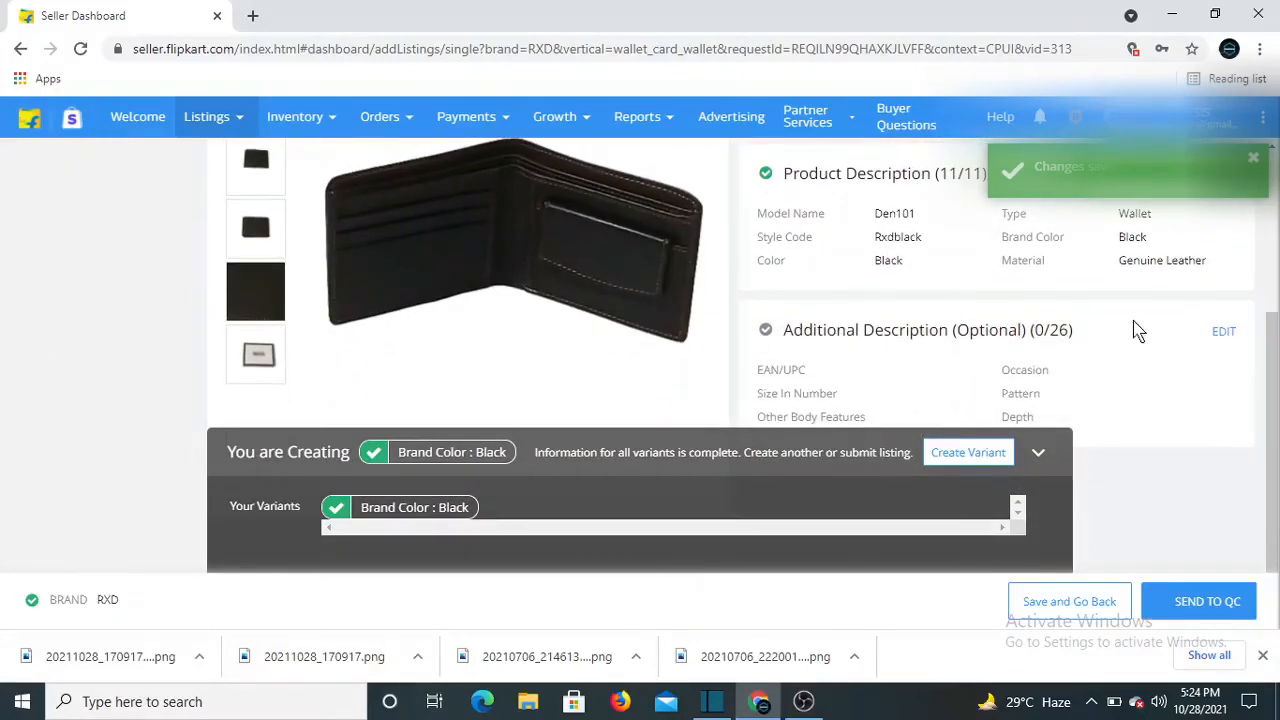
# In Additional Description, set Occasion to Formal and add keyword 'wallet for men'
pyautogui.click(1224, 334)
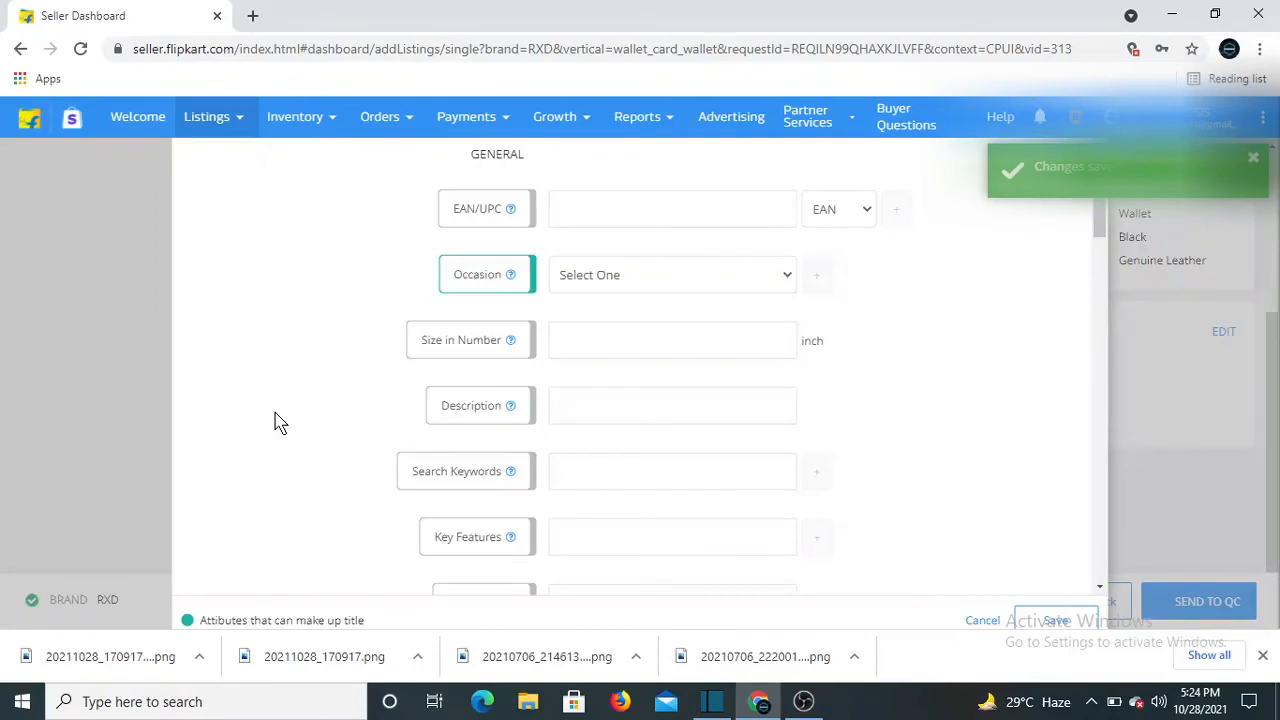
pyautogui.click(629, 285)
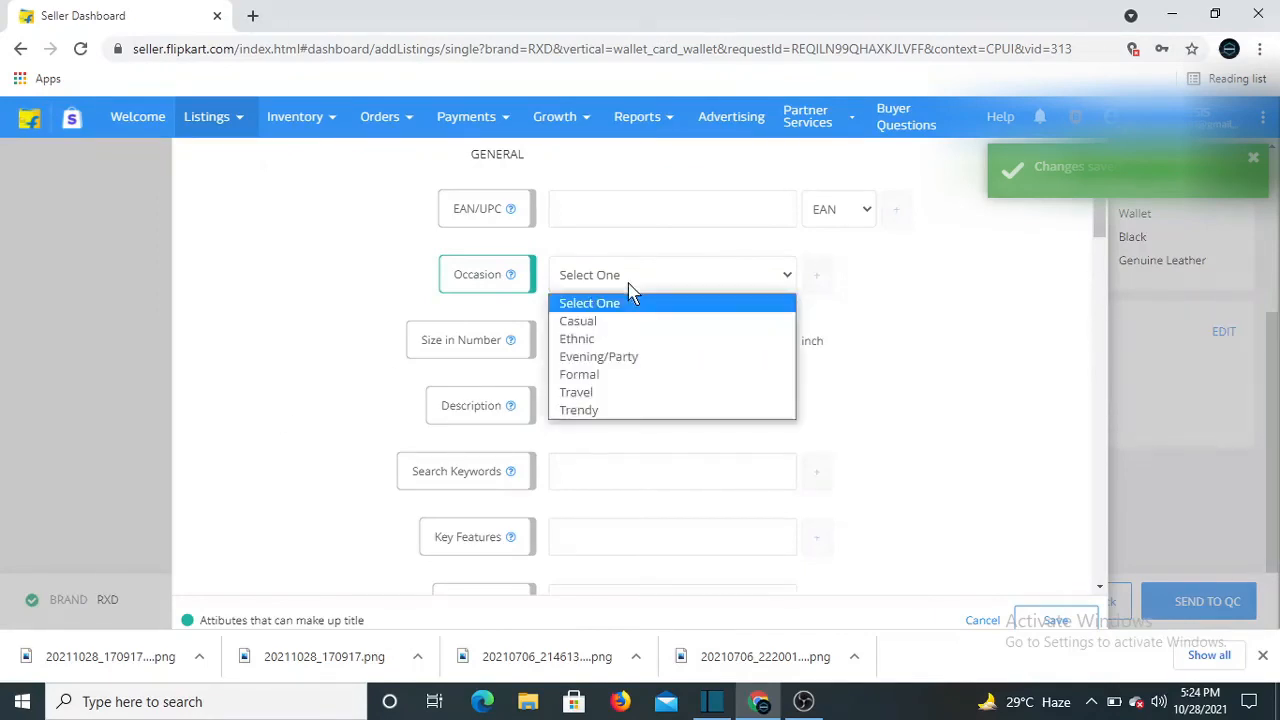
pyautogui.click(606, 374)
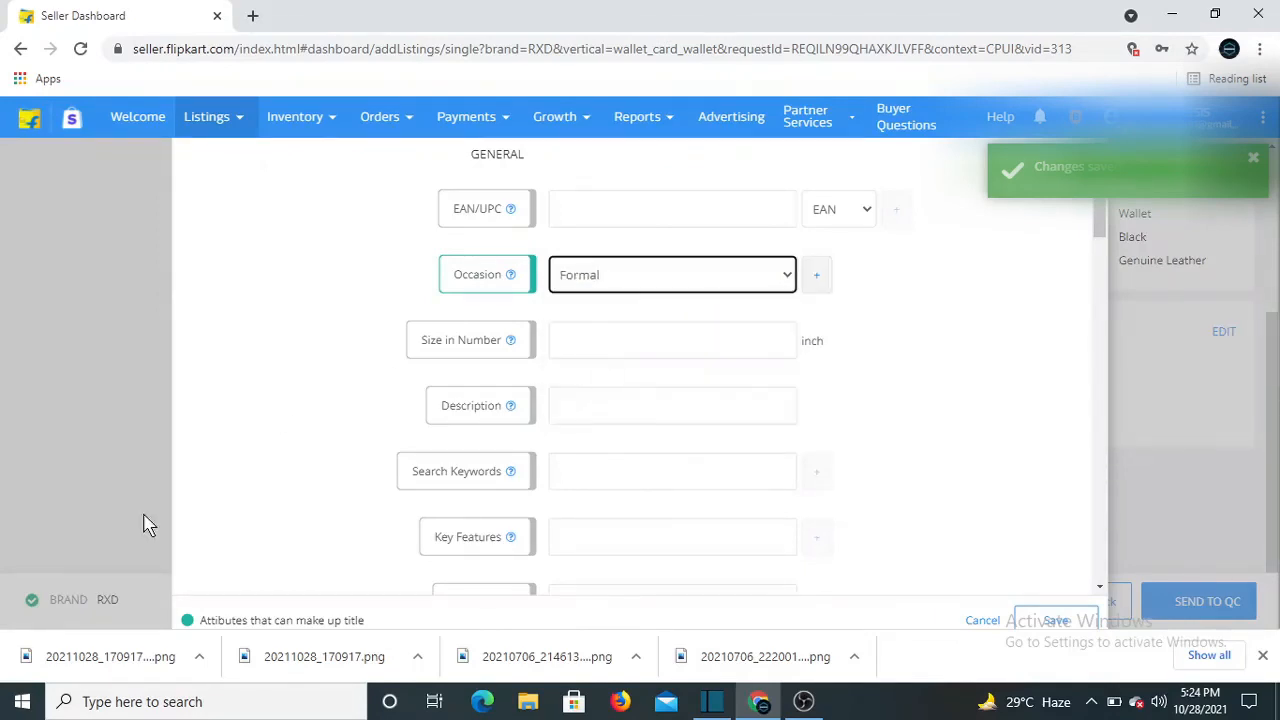
pyautogui.click(606, 396)
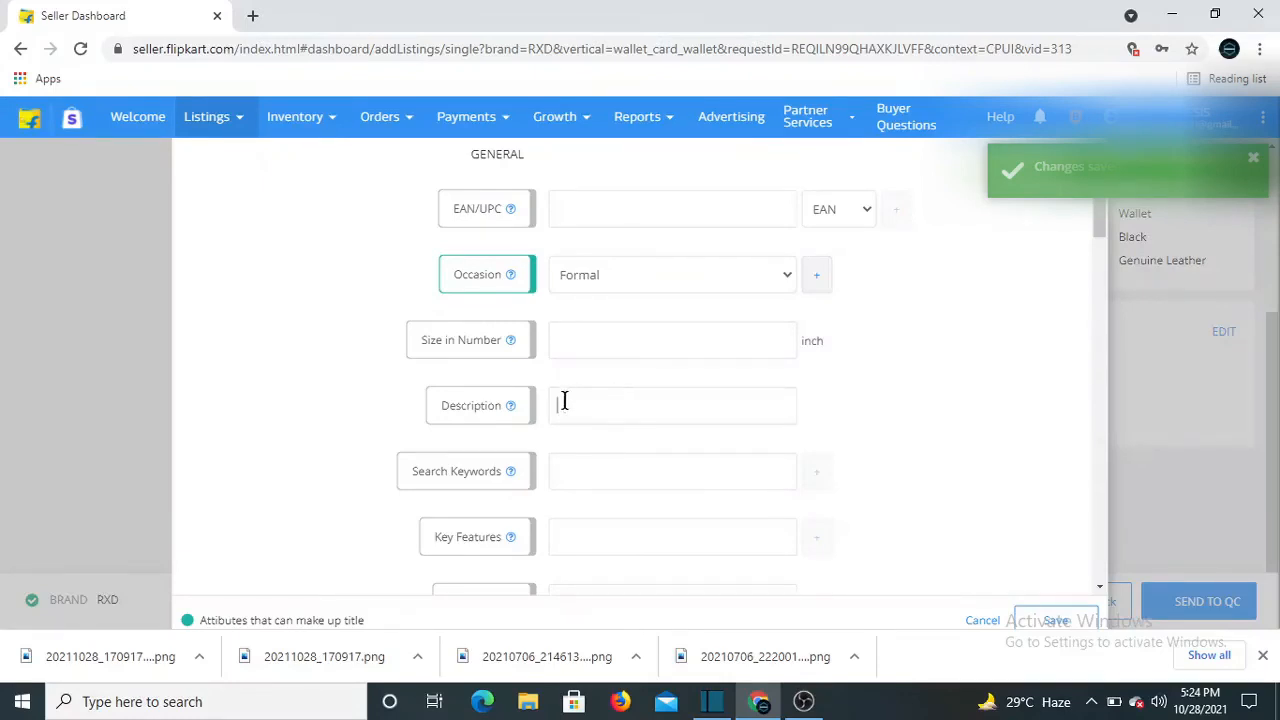
pyautogui.click(580, 464)
pyautogui.scroll(-1, 579, 465)
pyautogui.write('walle')
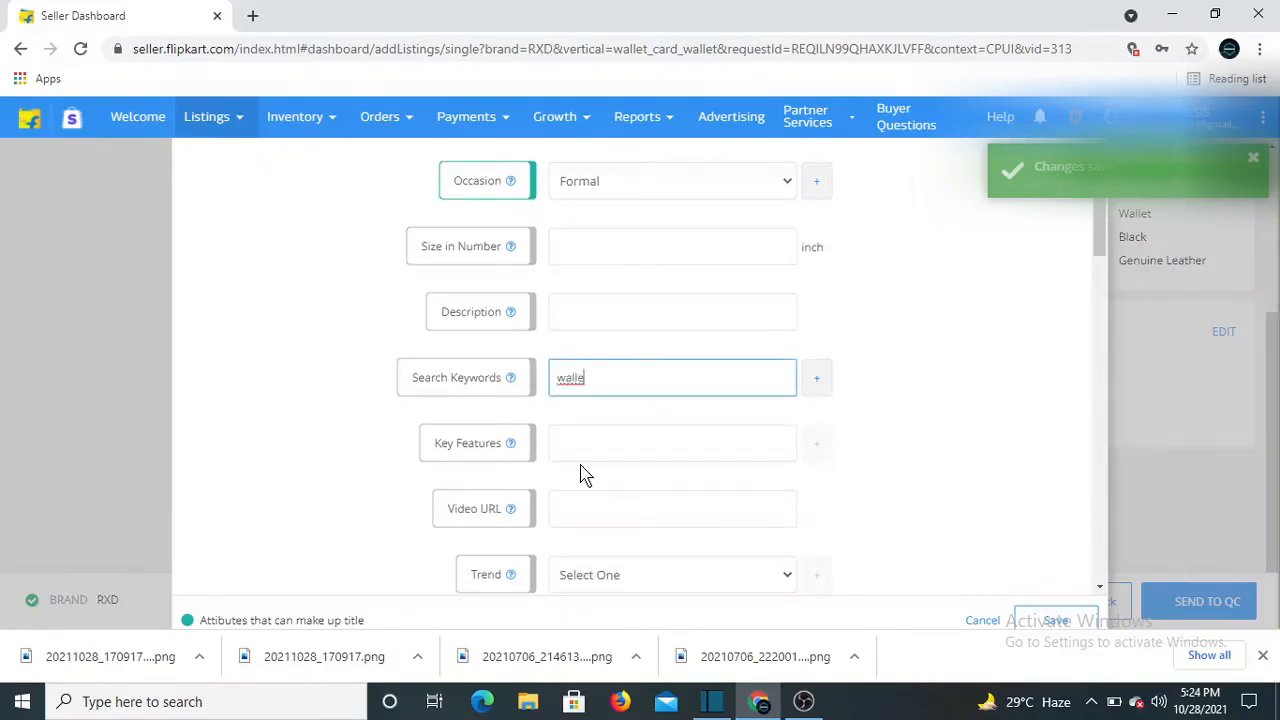
pyautogui.write('t for men')
pyautogui.scroll(-2, 651, 506)
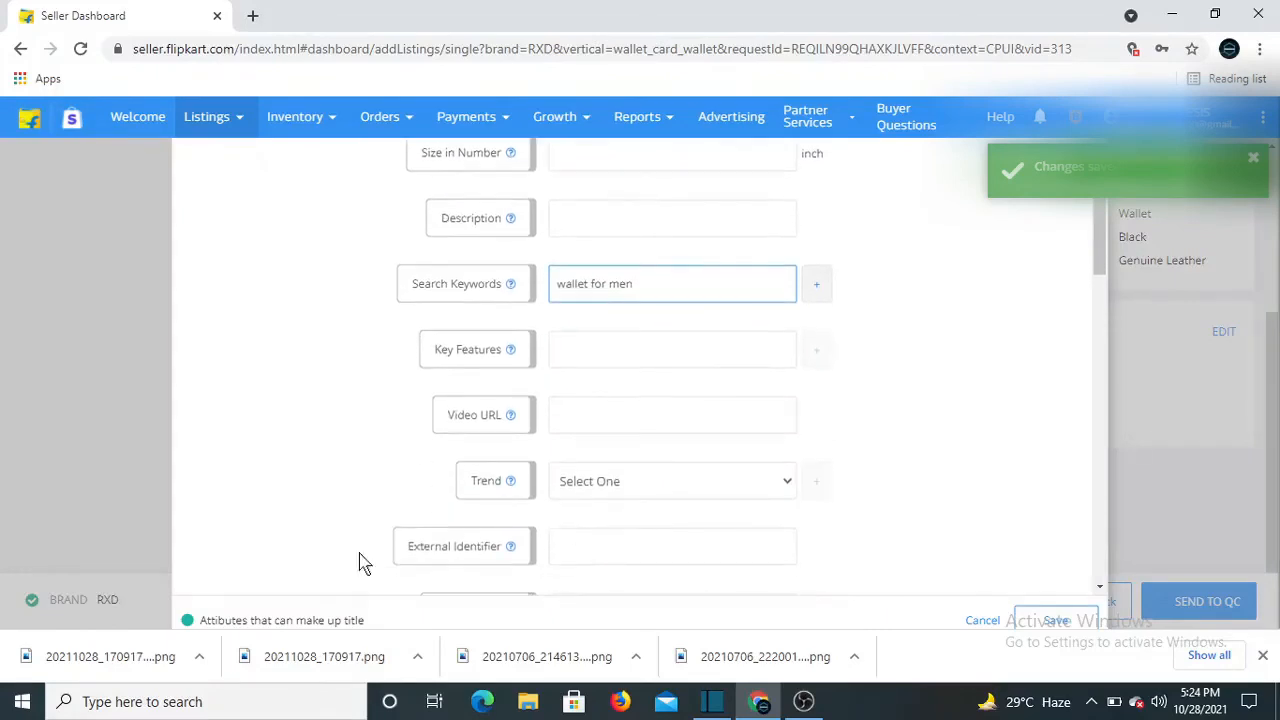
# Set the Trend to Leather and the Pattern to Patchwork
pyautogui.click(655, 392)
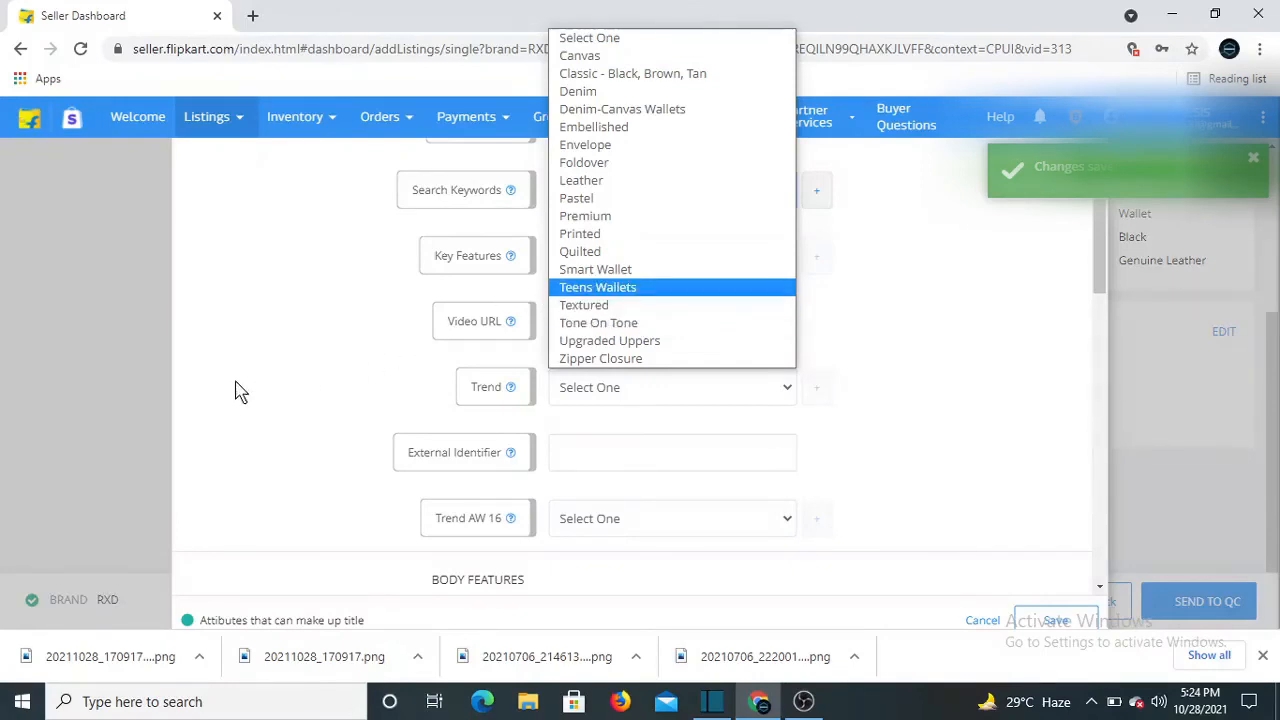
pyautogui.click(585, 182)
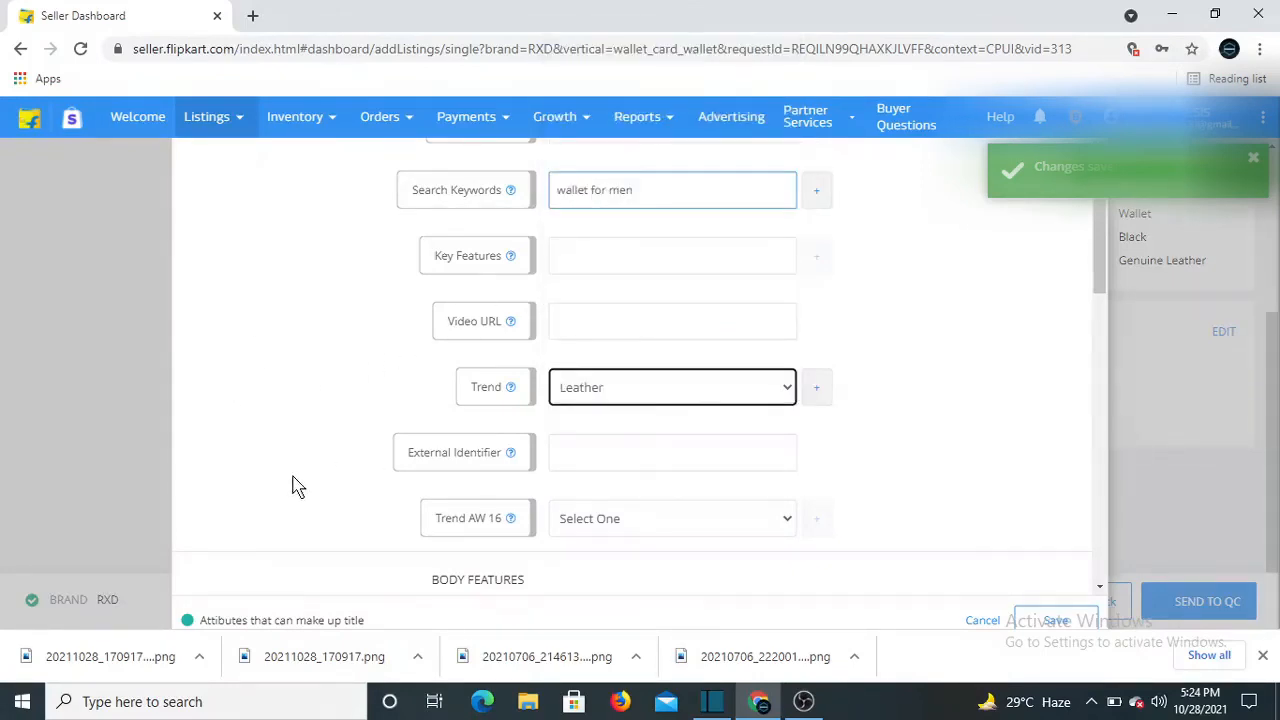
pyautogui.scroll(-2, 295, 480)
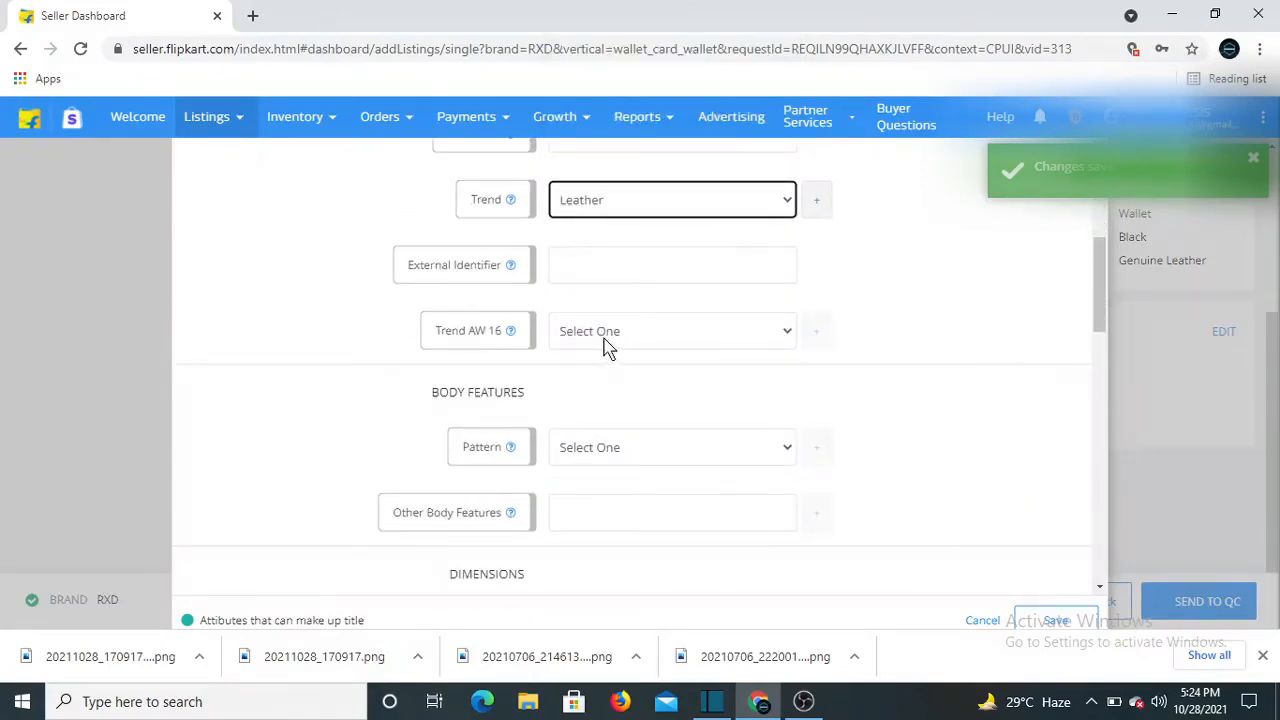
pyautogui.scroll(-1, 400, 505)
pyautogui.click(636, 354)
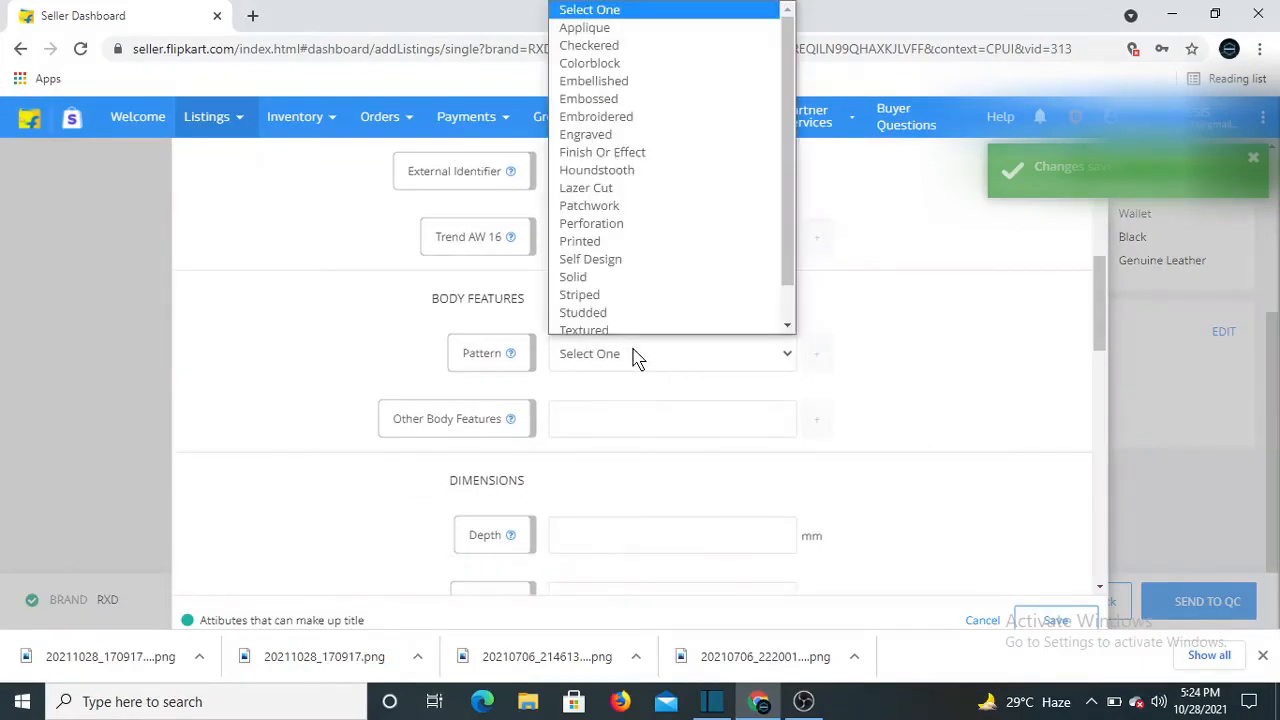
pyautogui.scroll(-1, 622, 305)
pyautogui.press('p')
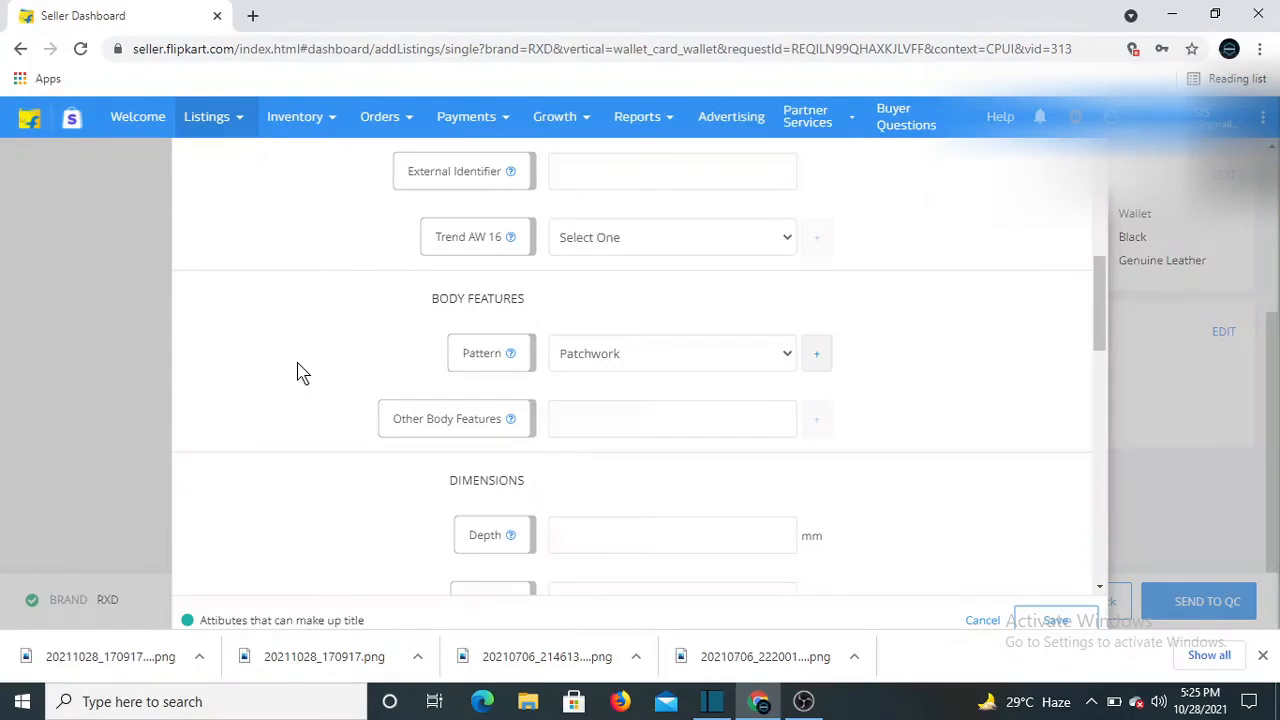
pyautogui.scroll(-3, 491, 363)
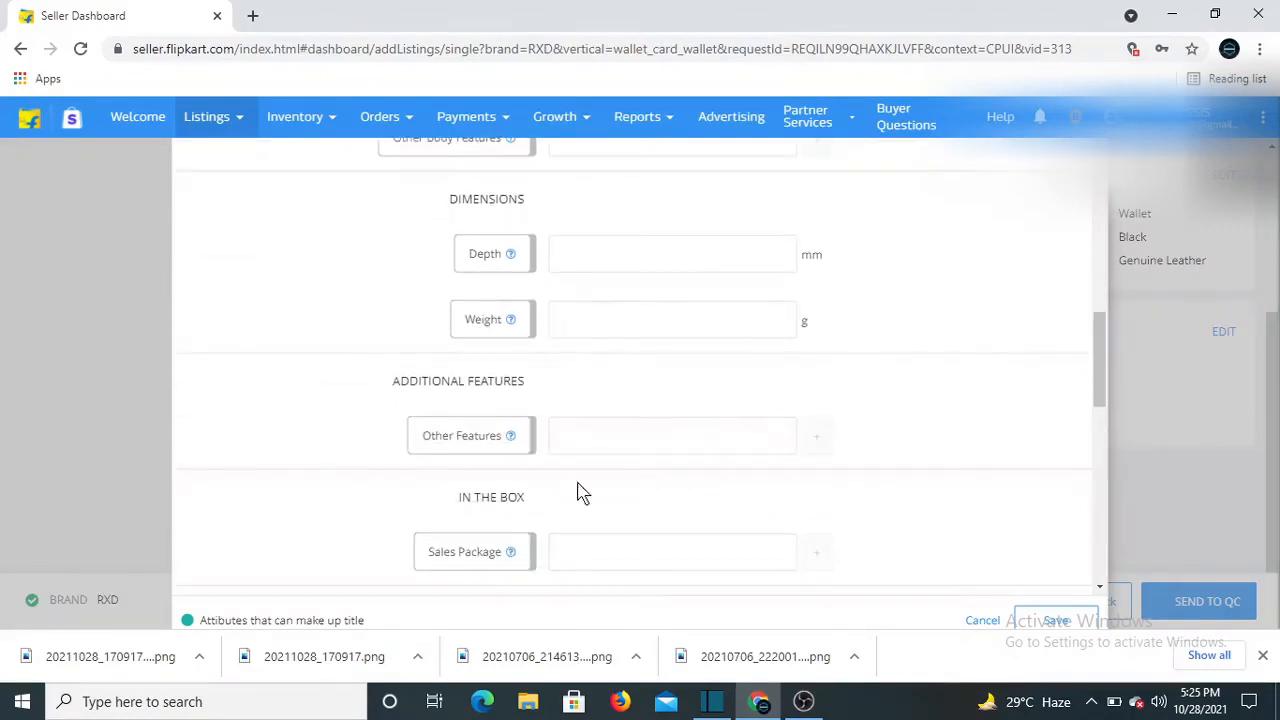
pyautogui.scroll(-7, 591, 375)
pyautogui.scroll(3, 591, 376)
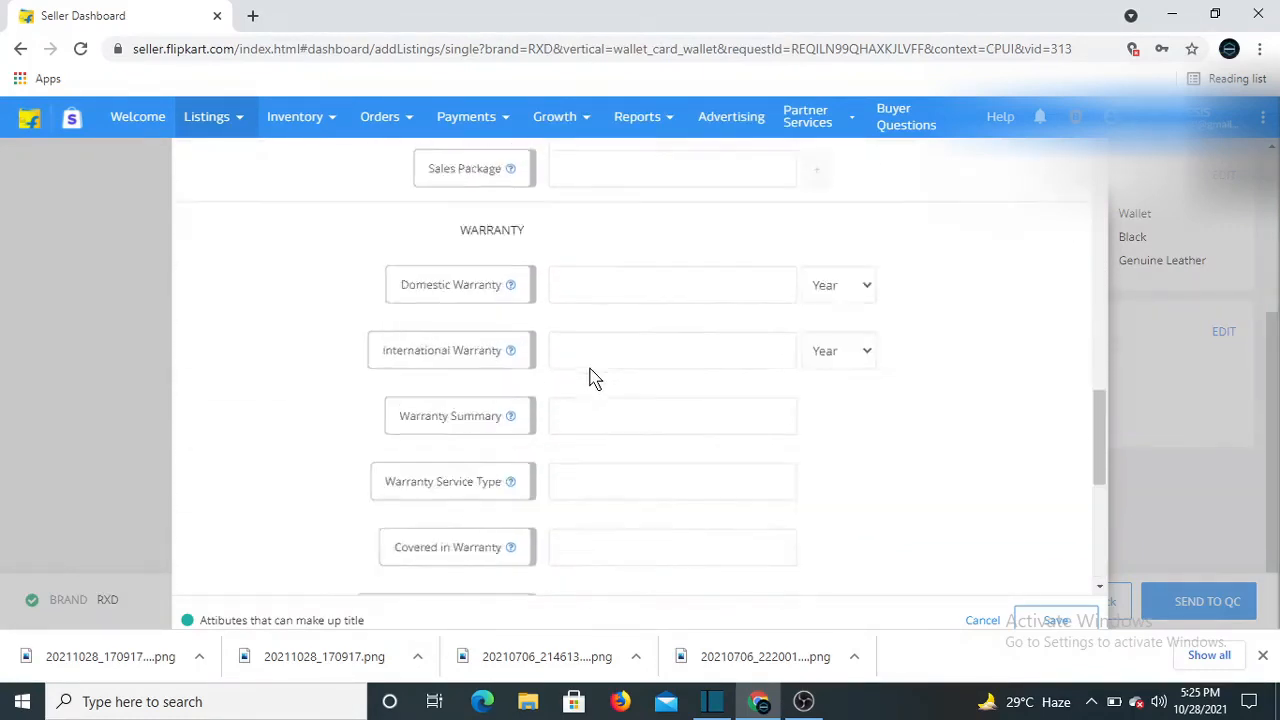
pyautogui.scroll(10, 591, 375)
pyautogui.scroll(-5, 633, 290)
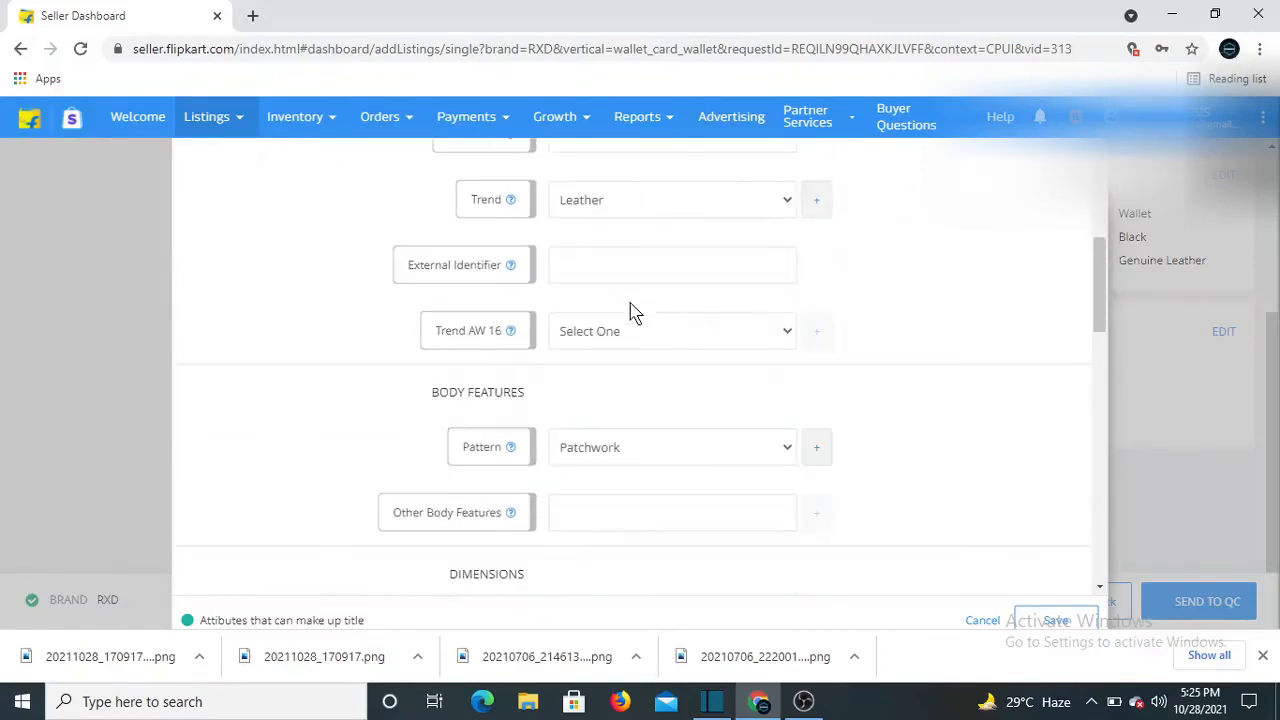
pyautogui.scroll(-8, 610, 340)
pyautogui.scroll(-2, 551, 494)
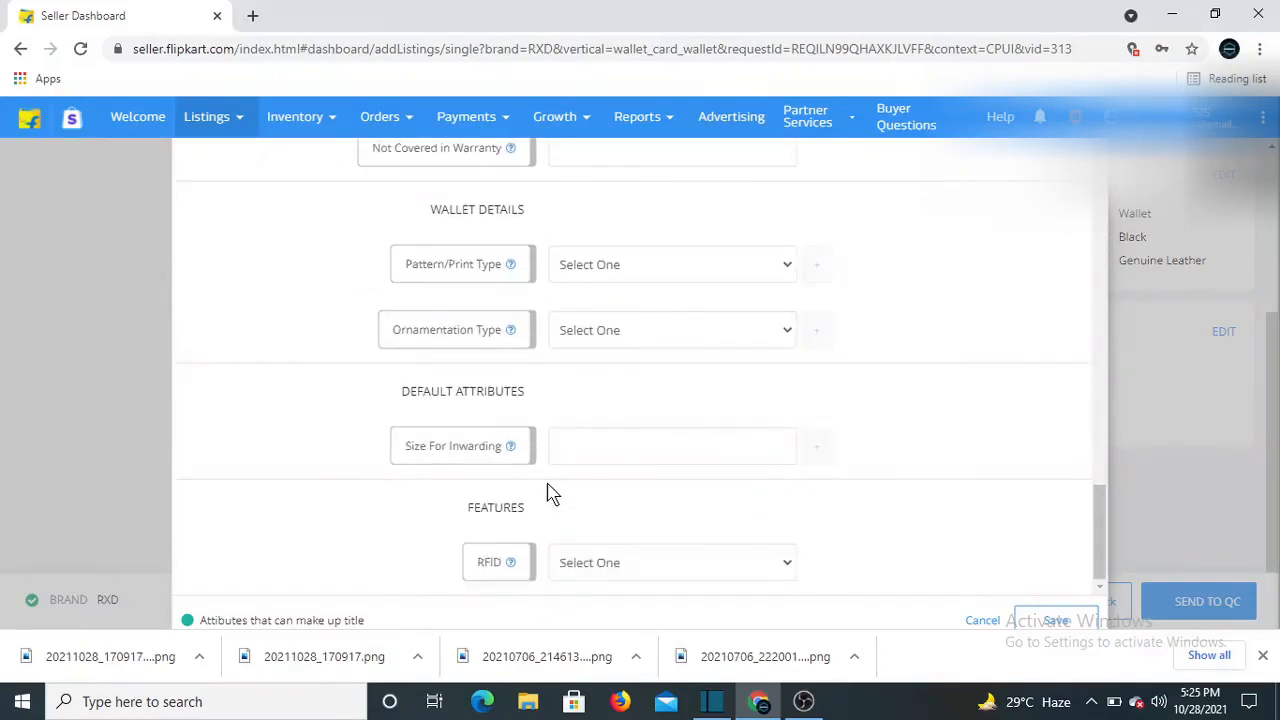
pyautogui.scroll(12, 551, 494)
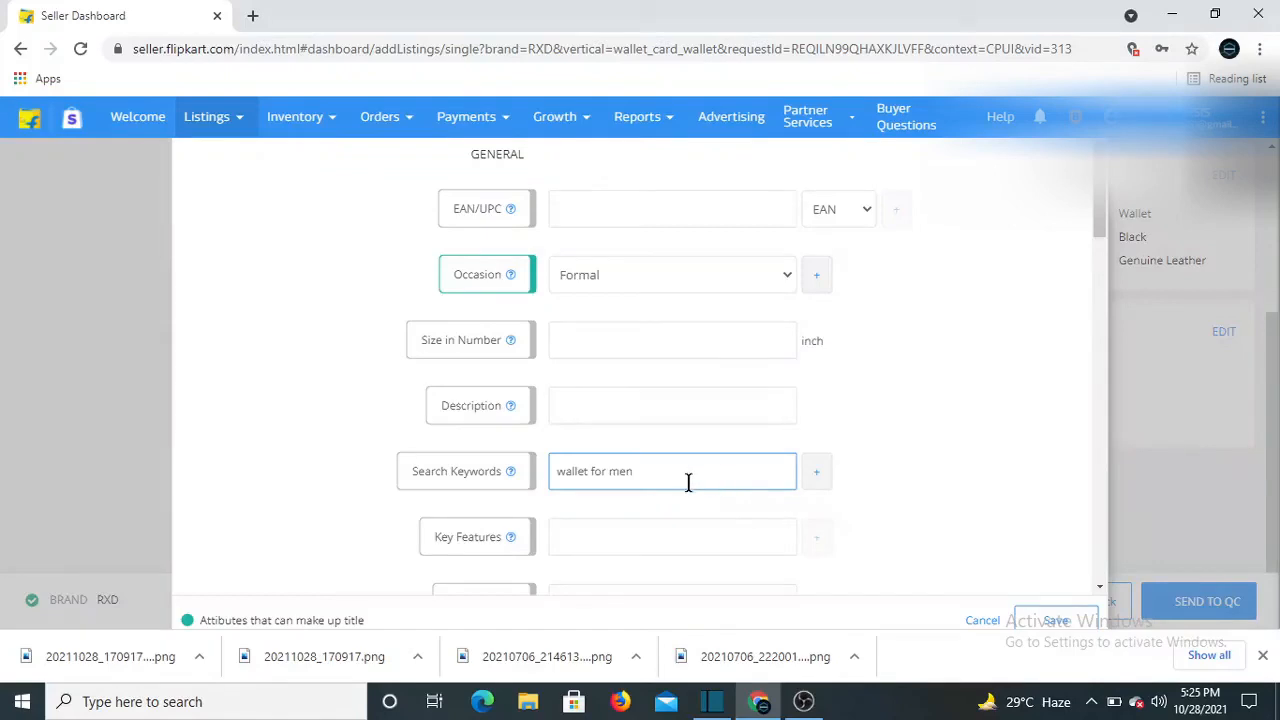
# Add a second search keyword 'black wallet' and save the additional description
pyautogui.click(815, 478)
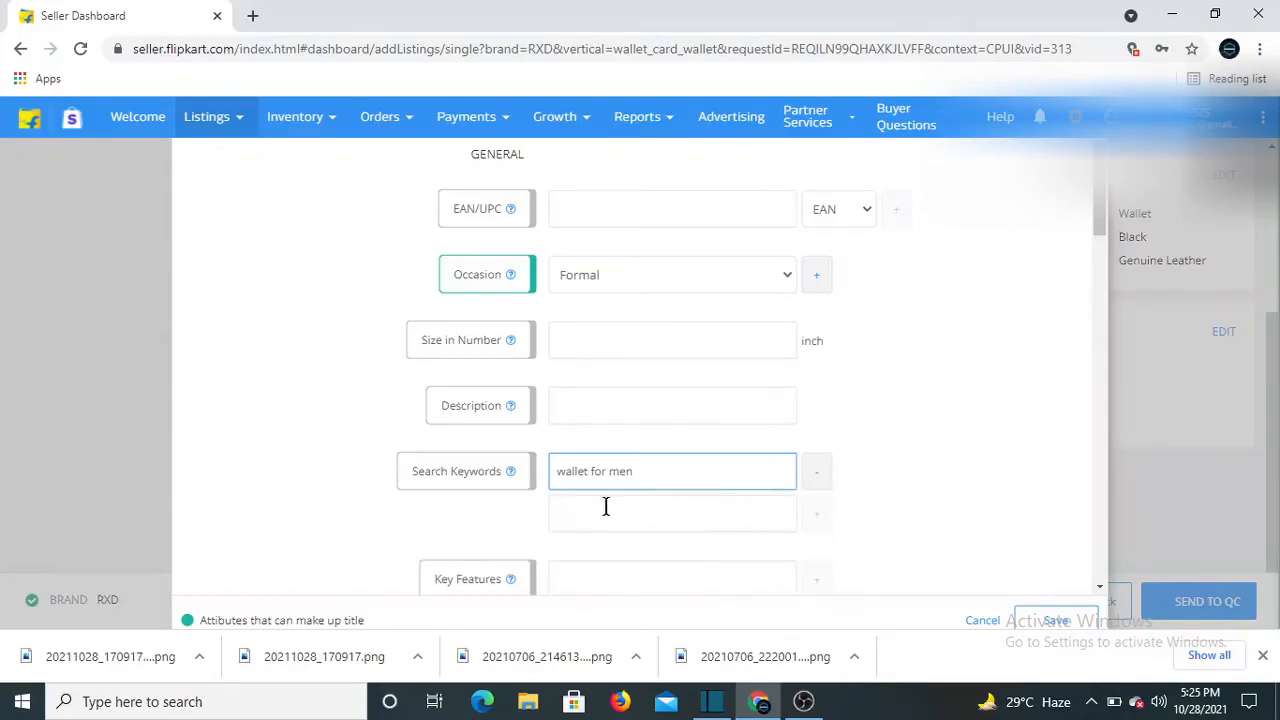
pyautogui.scroll(-1, 514, 451)
pyautogui.write('black wall')
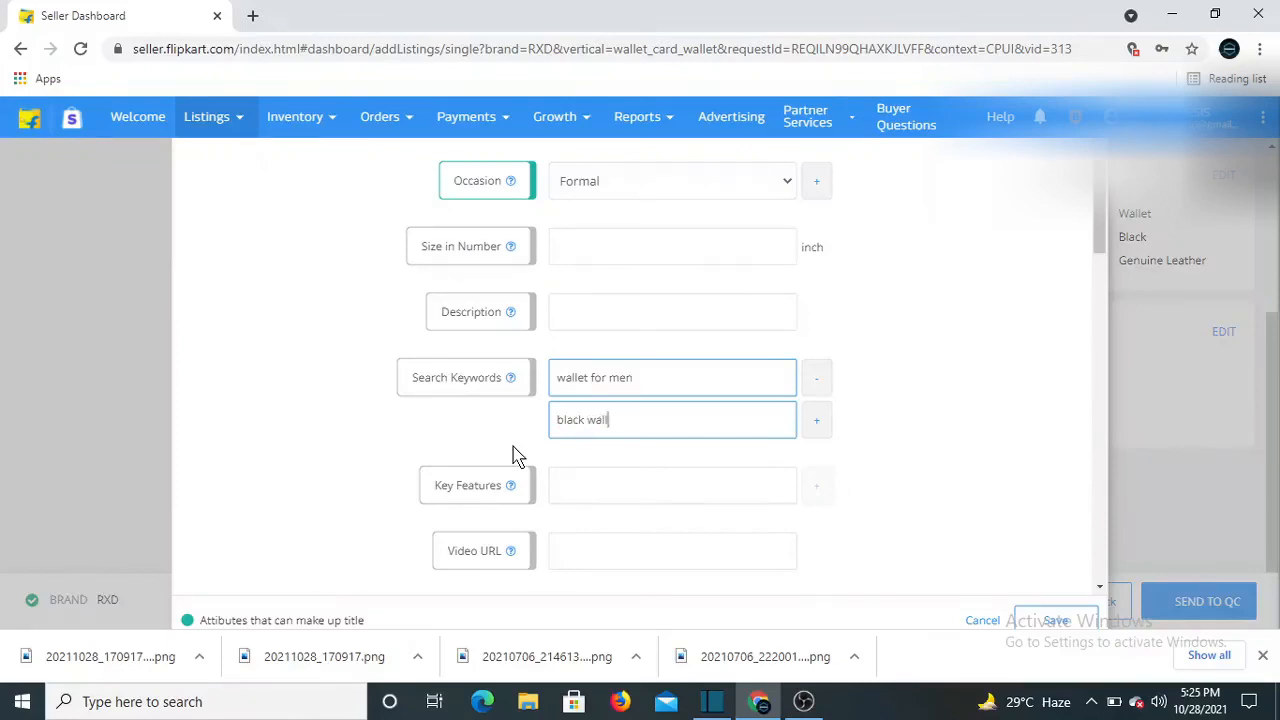
pyautogui.write('et')
pyautogui.click(816, 420)
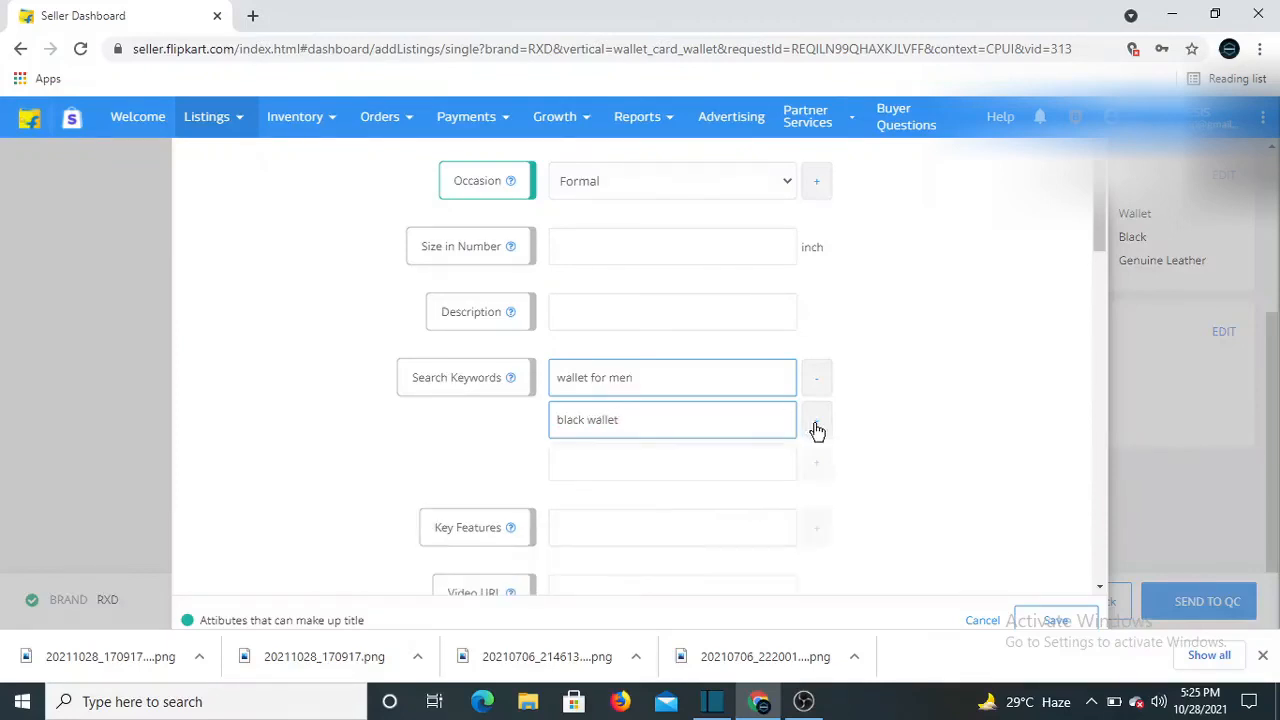
pyautogui.scroll(-2, 746, 417)
pyautogui.click(1066, 620)
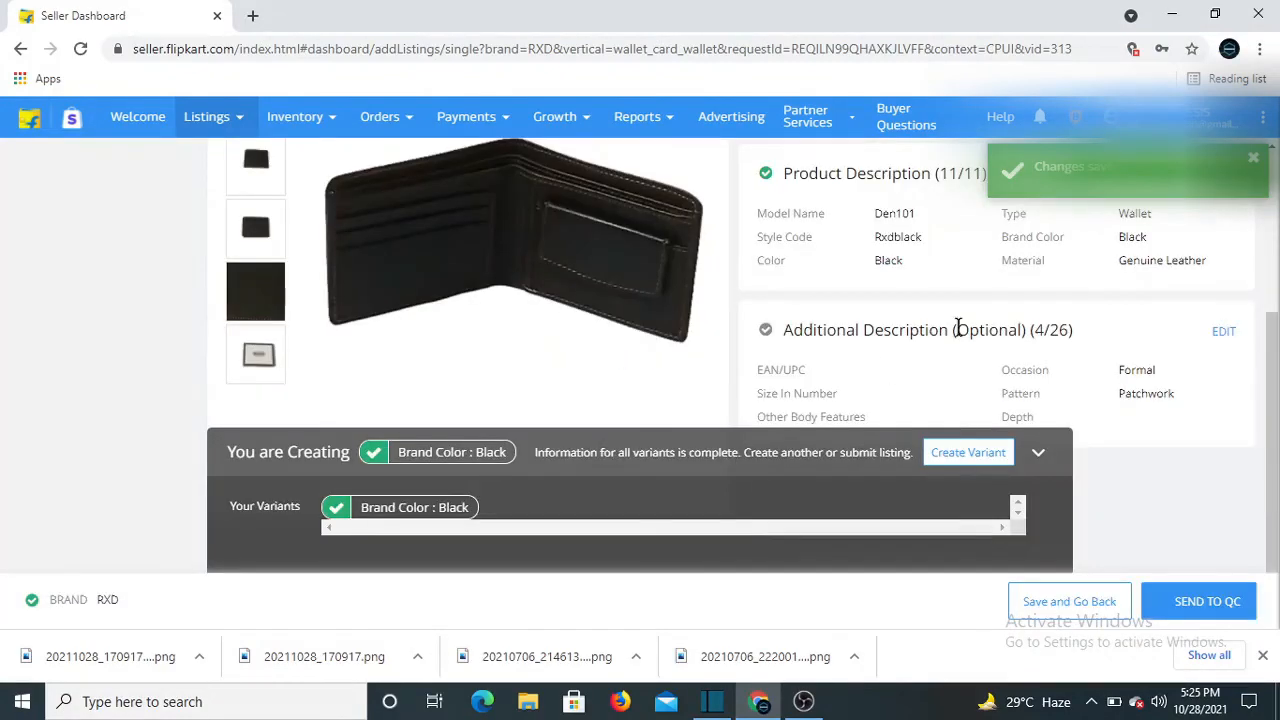
# Scroll the listing summary to review the saved Additional Description
pyautogui.scroll(2, 720, 334)
pyautogui.scroll(-2, 842, 265)
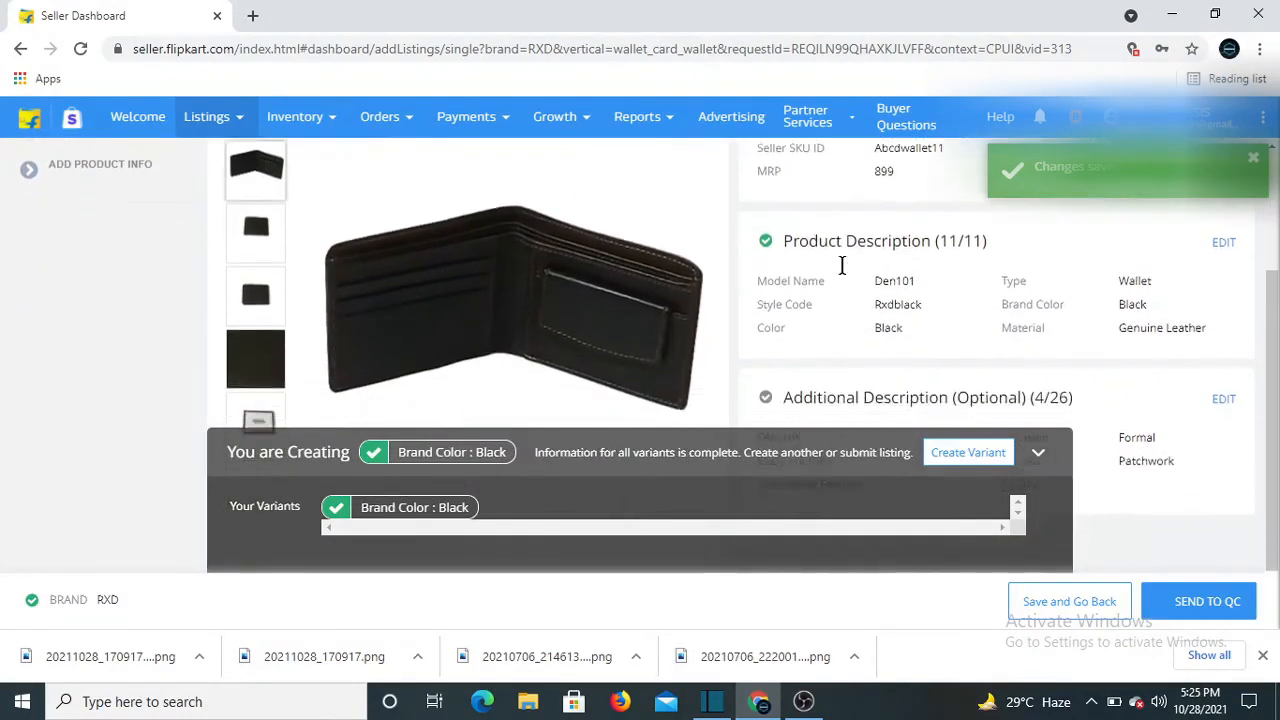
pyautogui.scroll(-1, 842, 265)
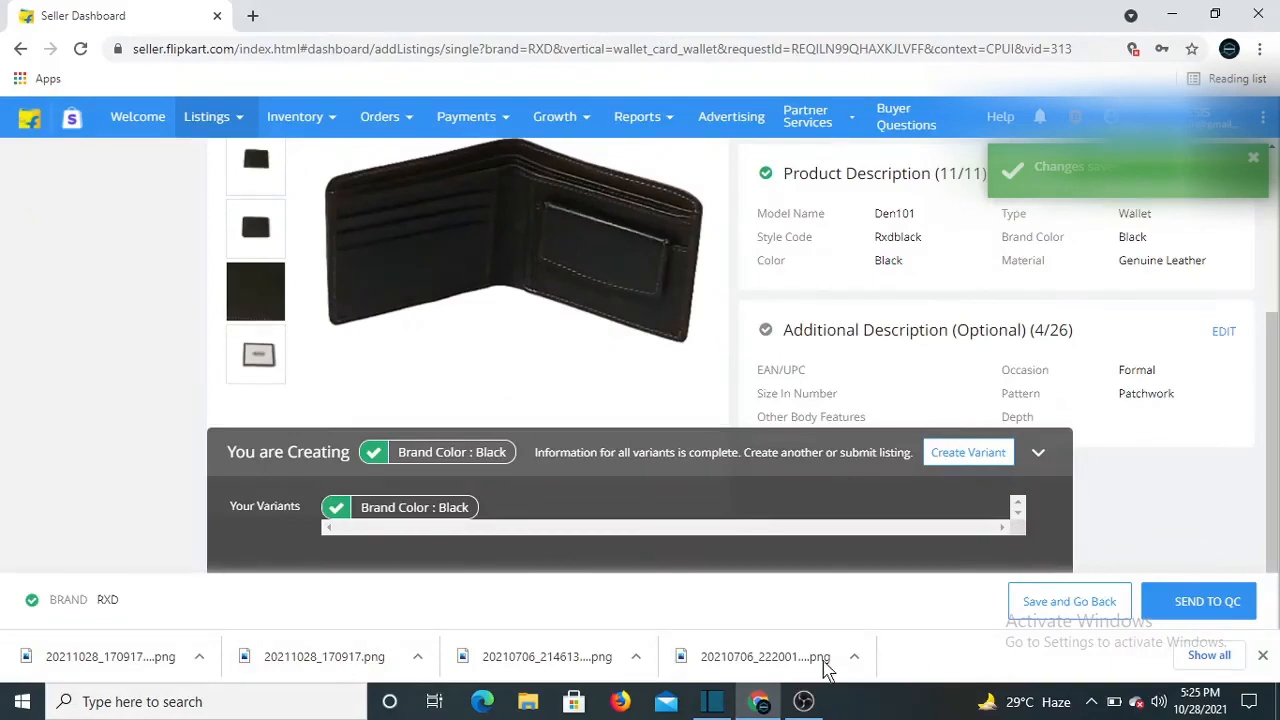
# Send the RXD wallet listing to QC and dismiss the product page URL tip
pyautogui.click(1205, 601)
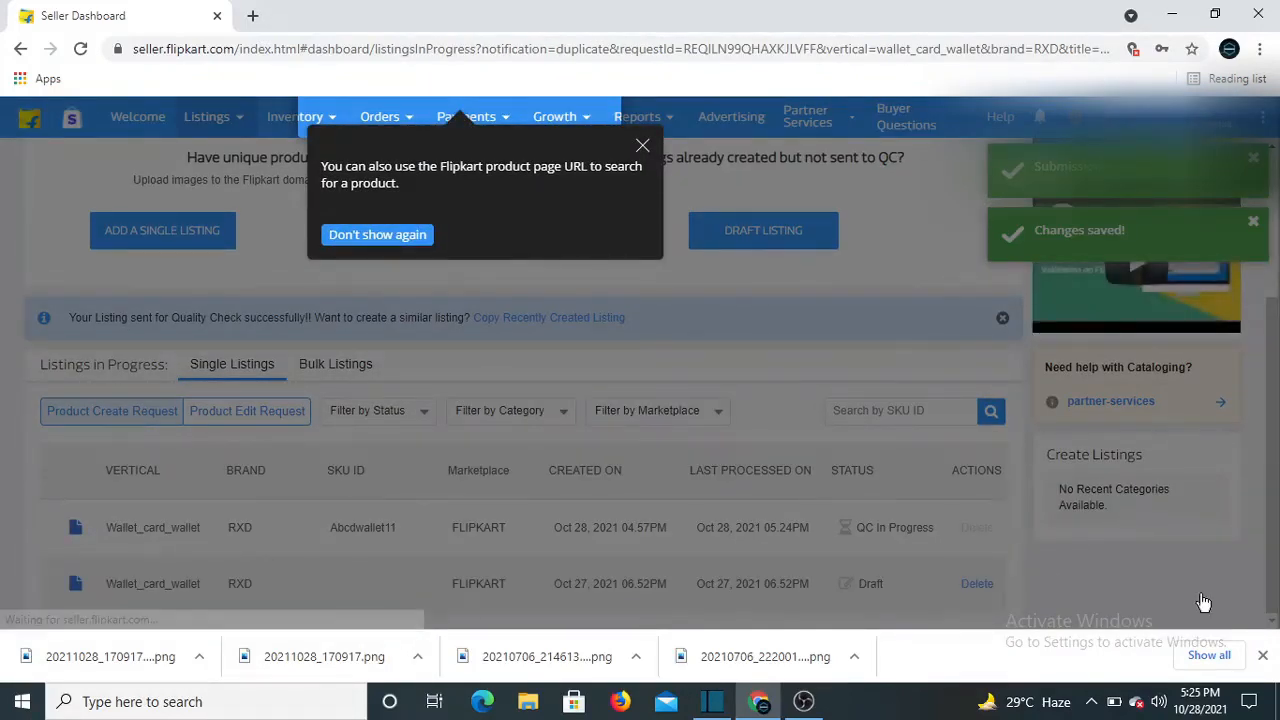
pyautogui.click(641, 146)
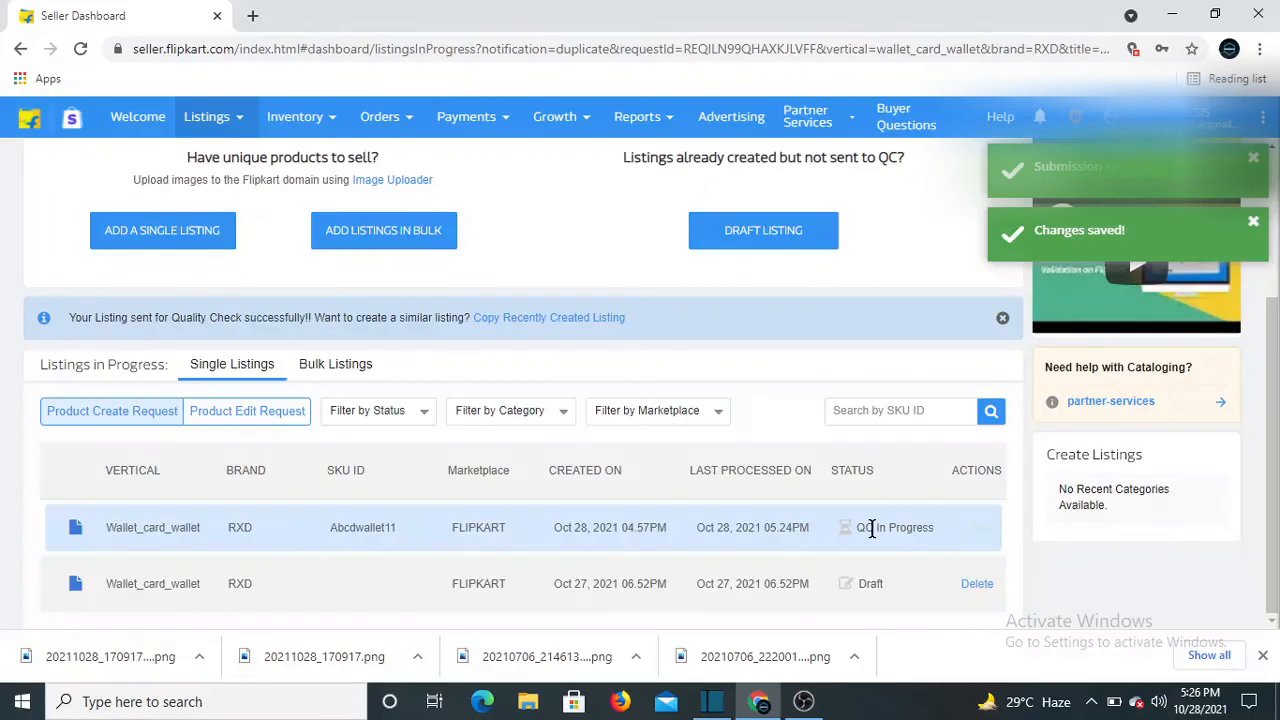
# Delete the old RXD draft listing, then bring the OBS window forward
pyautogui.click(972, 584)
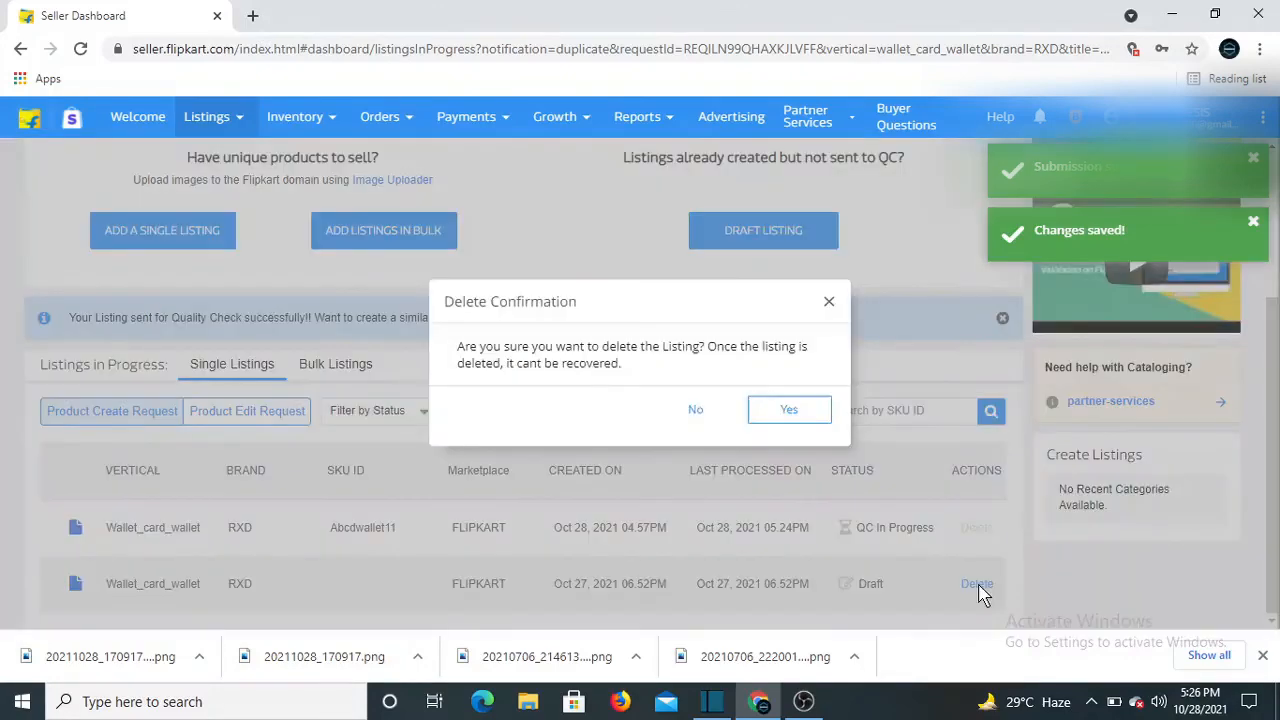
pyautogui.click(794, 414)
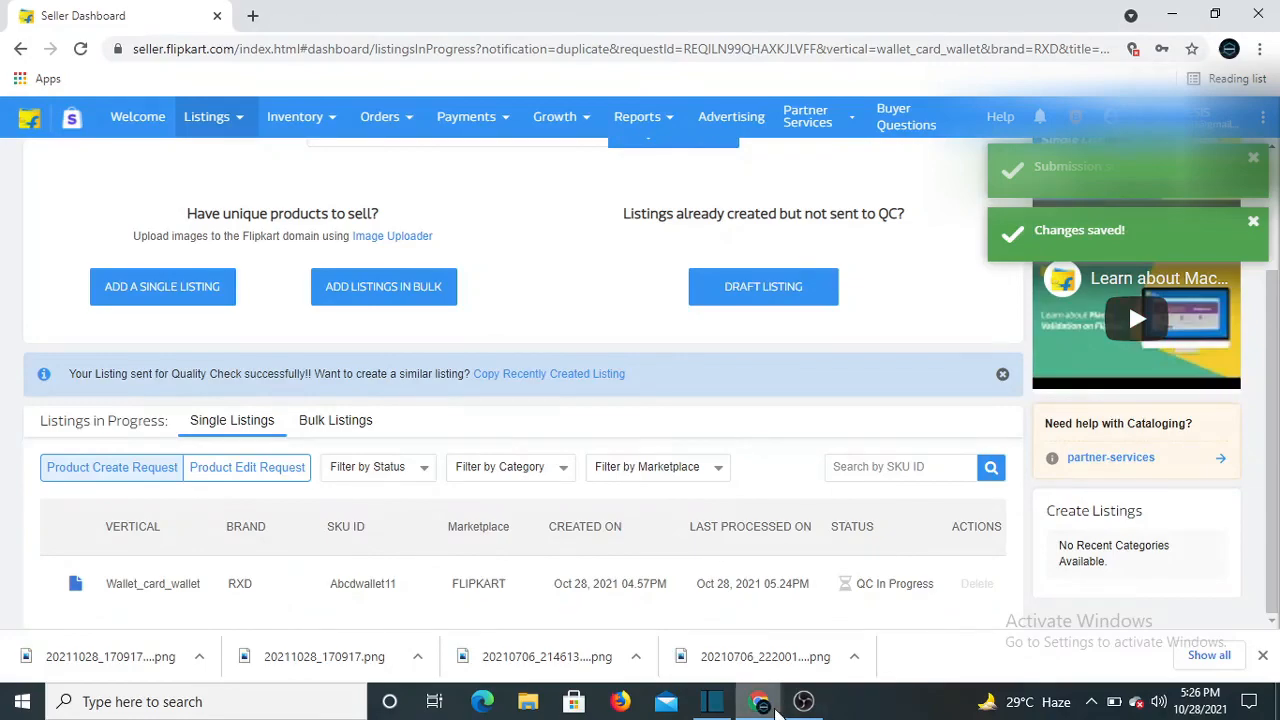
pyautogui.click(803, 701)
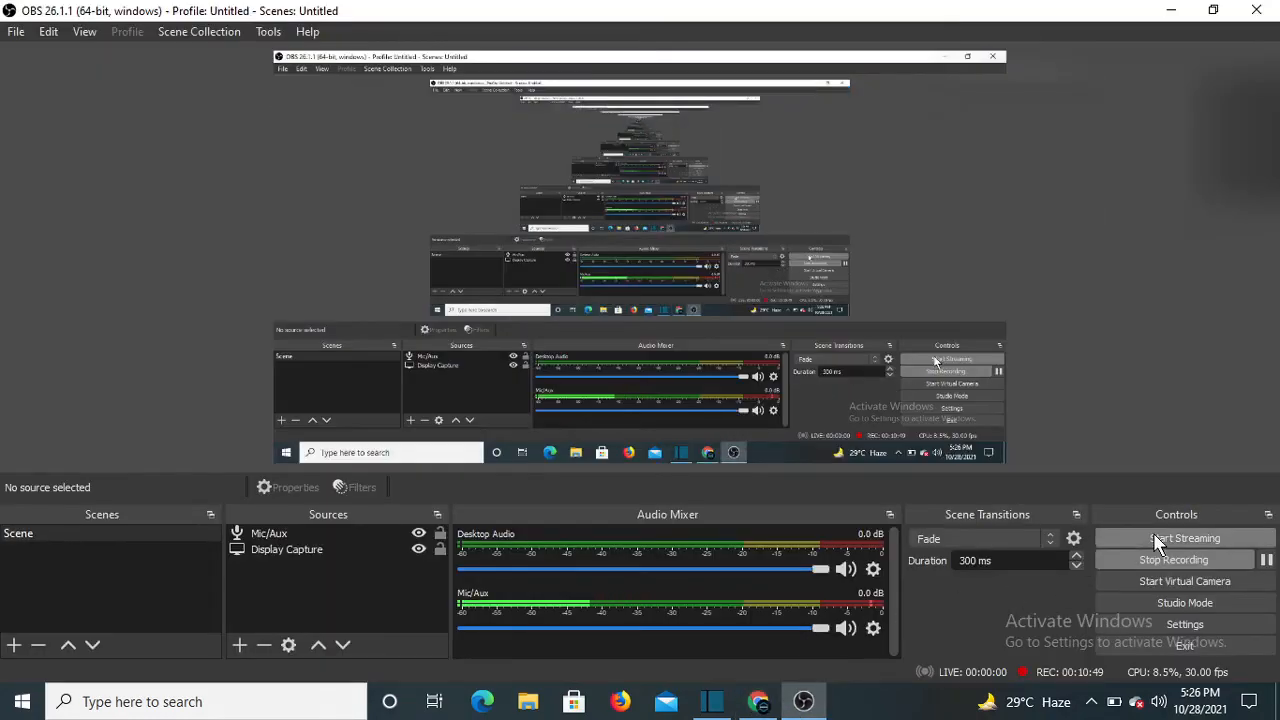